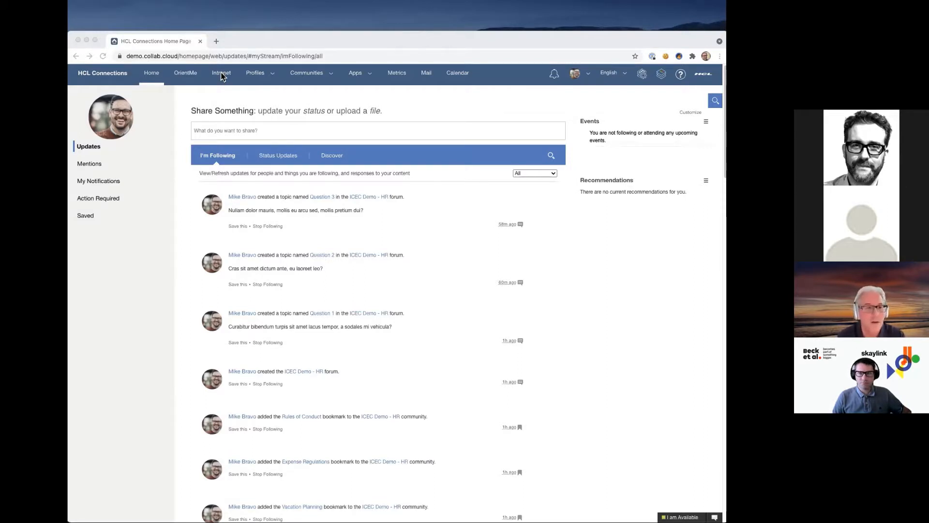
Step: Open the Engagement Center admin dashboard from the Engagement Center settings of the Intranet page
left_click(221, 76)
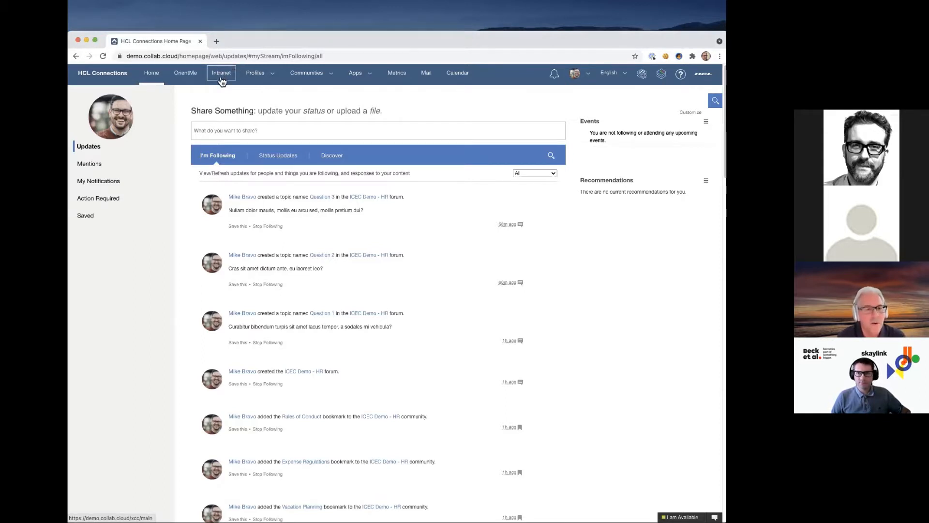
left_click(223, 77)
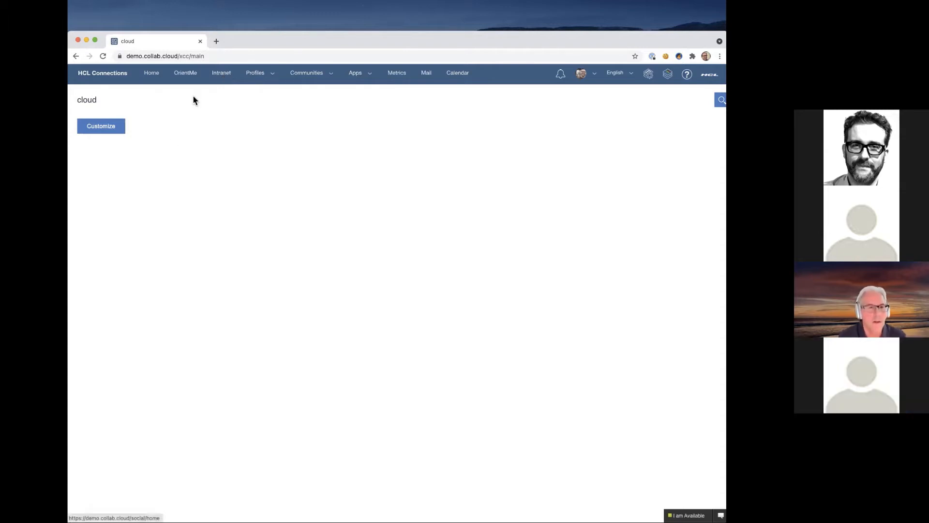
left_click(113, 129)
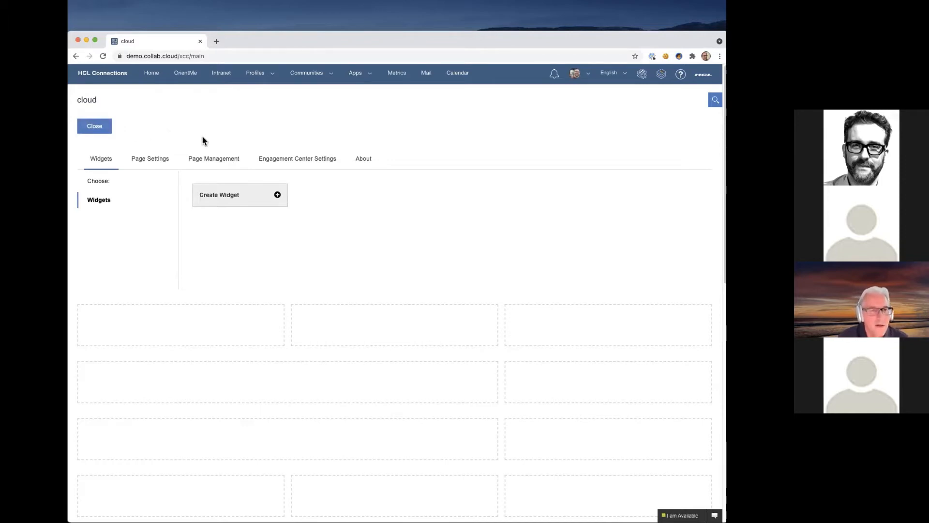
left_click(297, 158)
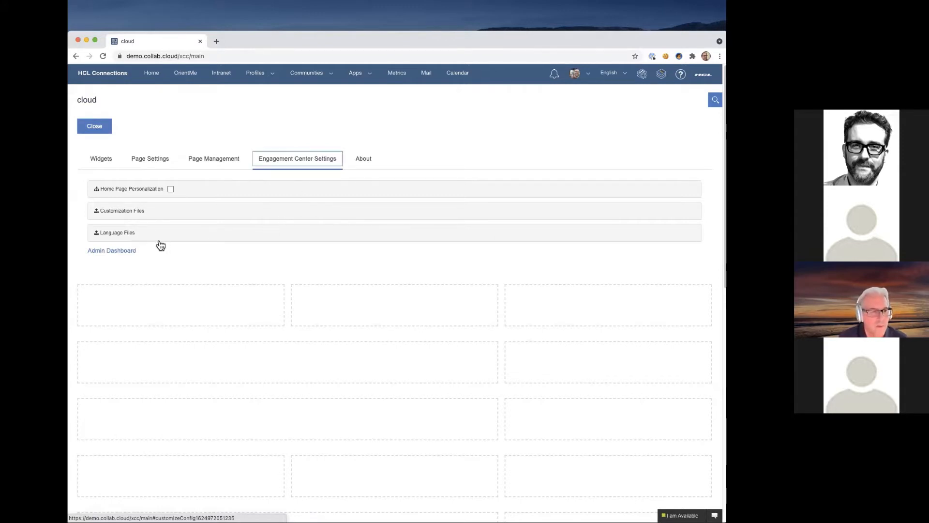
left_click(124, 251)
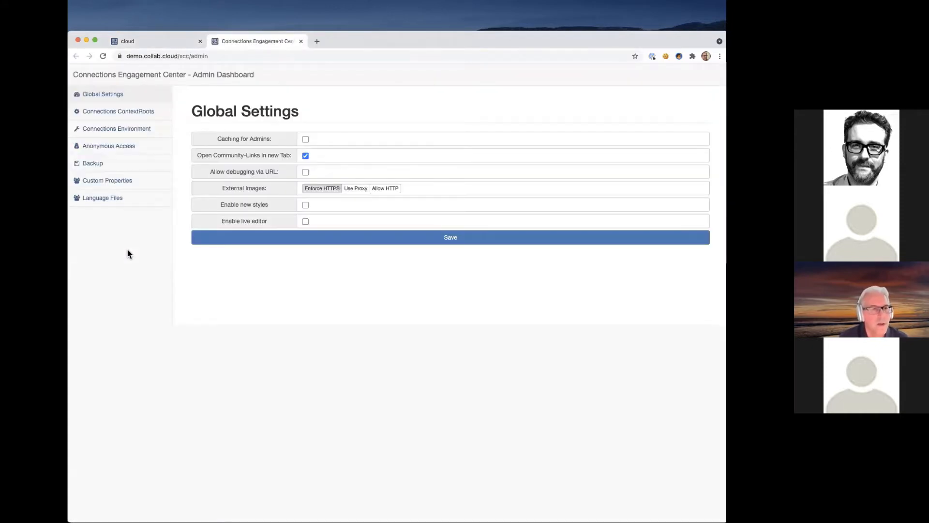
Step: Review the dashboard's Context-Roots, Connections Environment and Global Settings pages
left_click(118, 112)
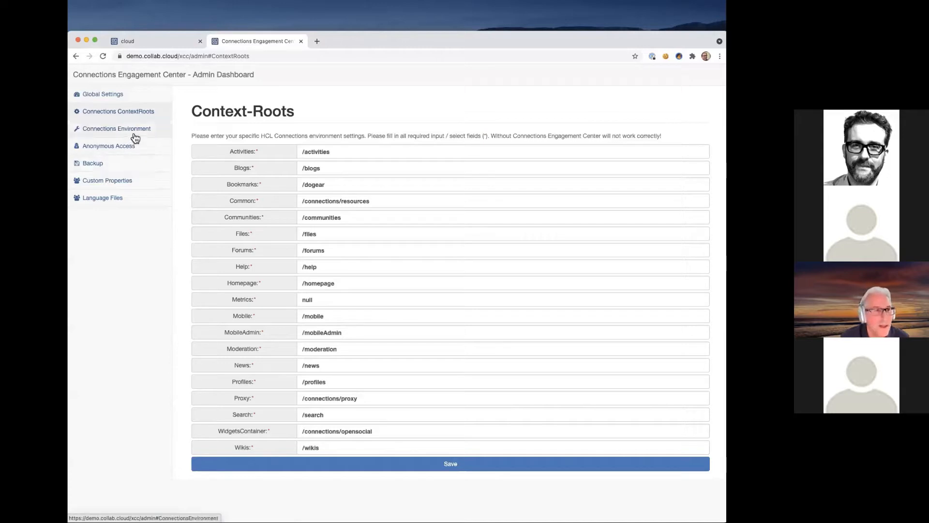
left_click(134, 131)
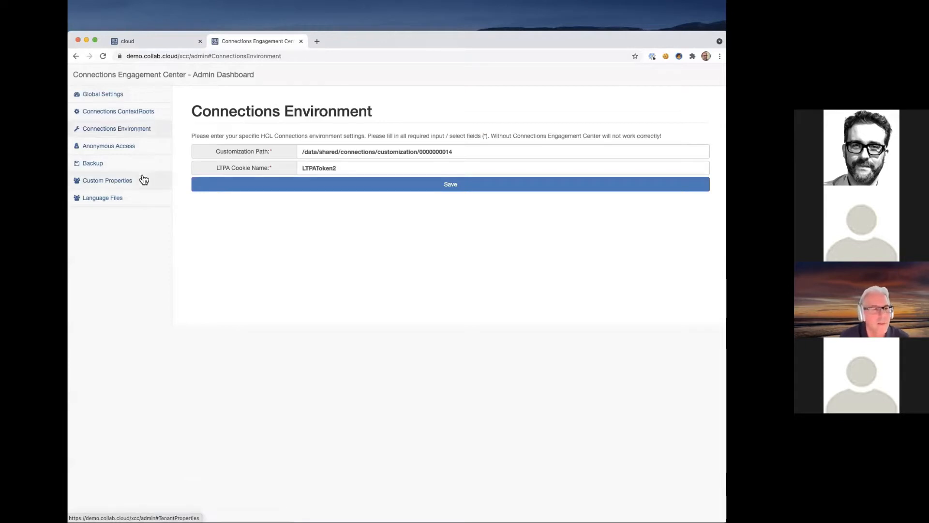
left_click(126, 94)
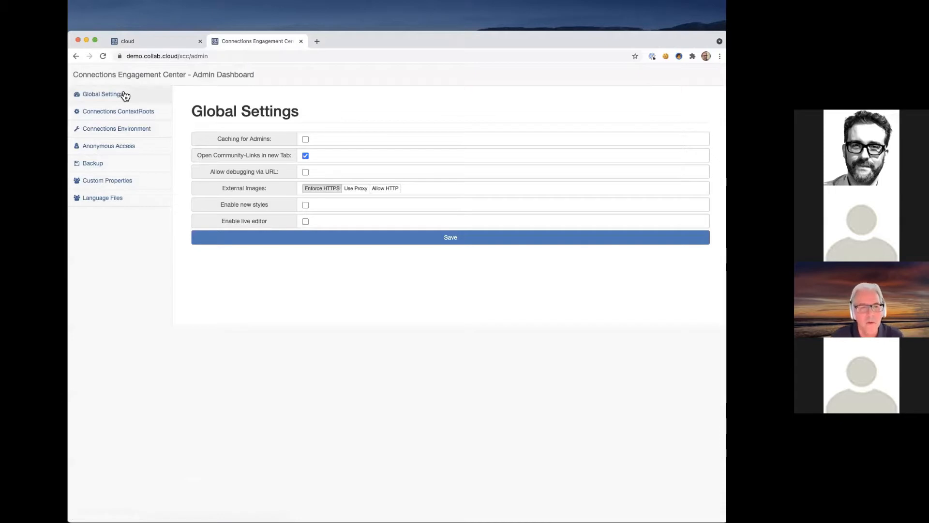
left_click(76, 57)
left_click(76, 57)
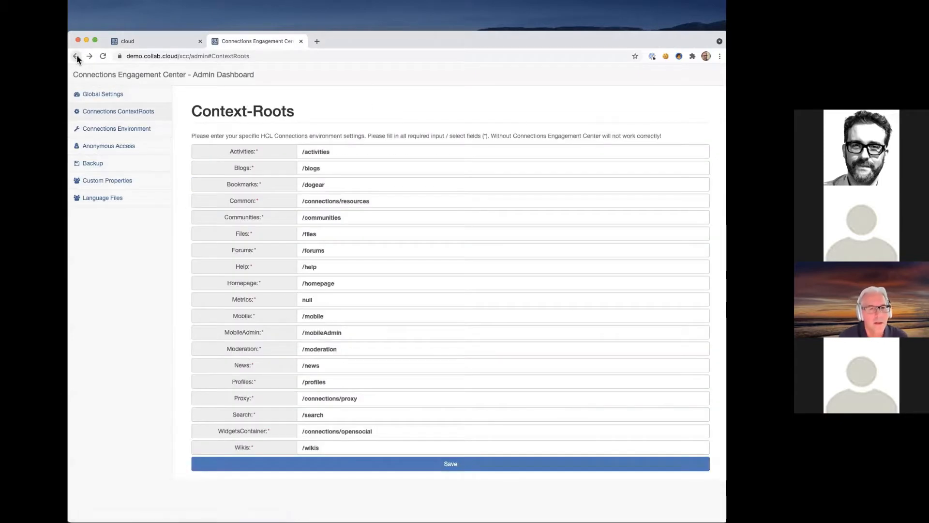
left_click(77, 56)
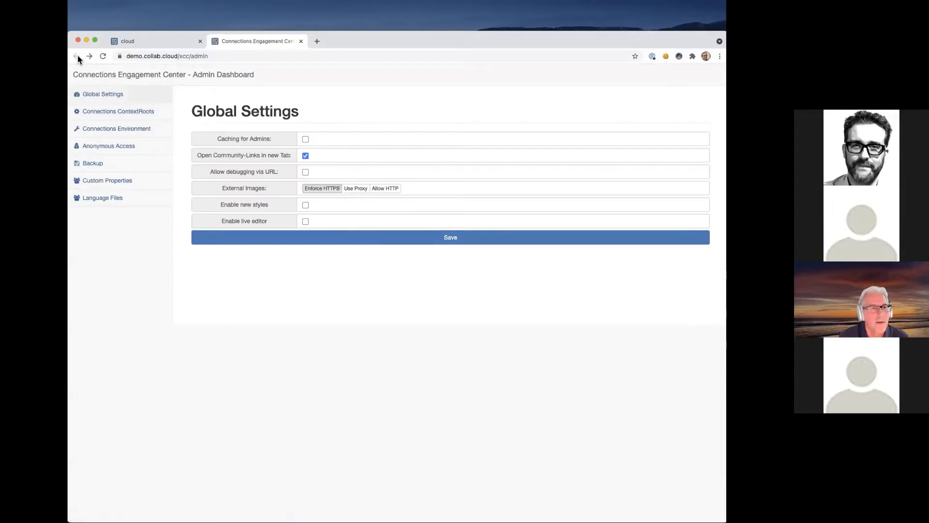
Step: Leave the admin dashboard by shortening its web address, and reopen the Intranet page
left_click(230, 56)
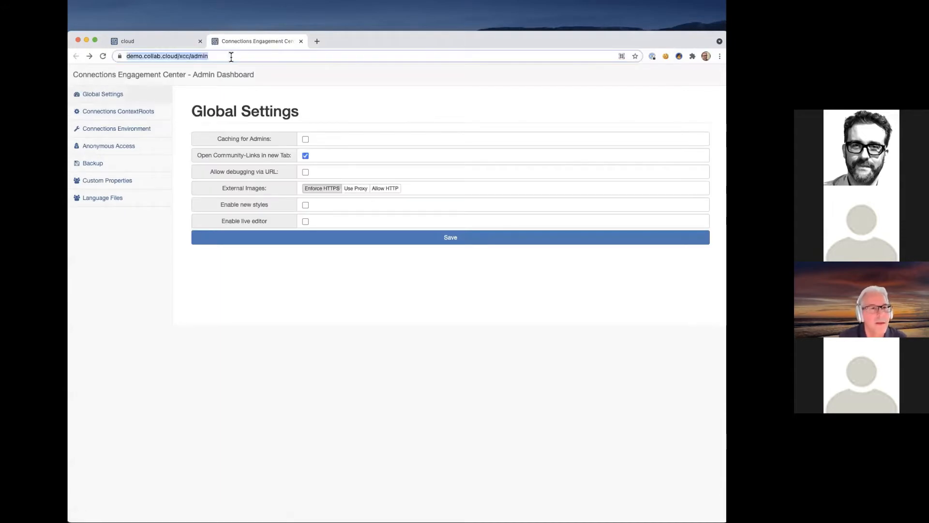
double_click(235, 56)
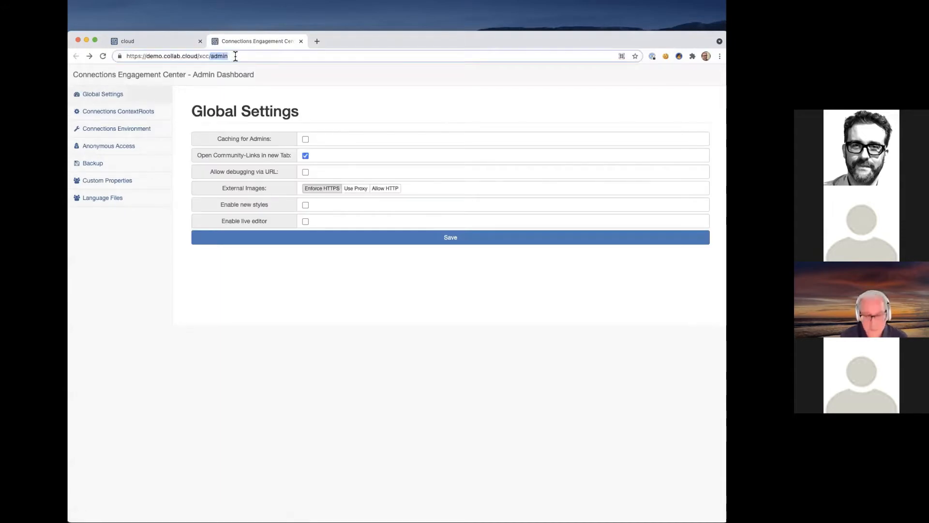
key("BackSpace")
key("BackSpace")
key("BackSpace")
key("BackSpace")
key("BackSpace")
key("Return")
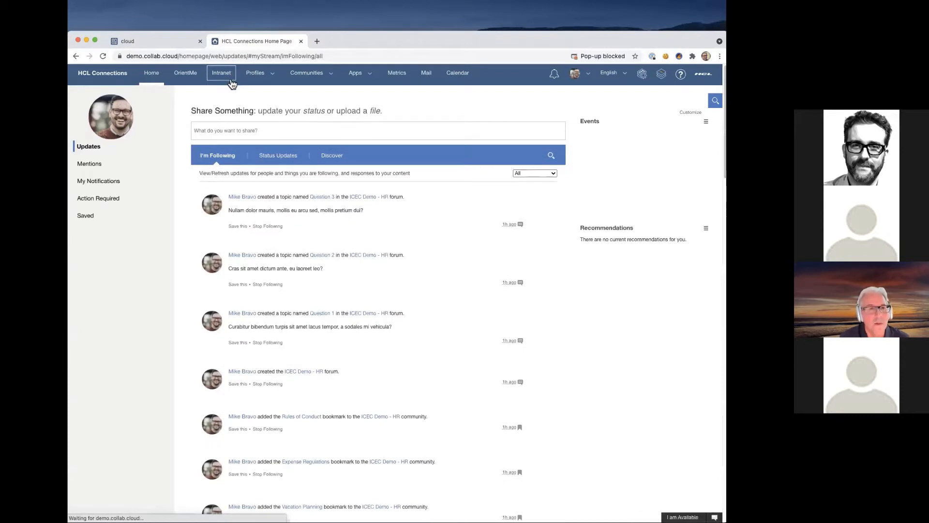
left_click(222, 73)
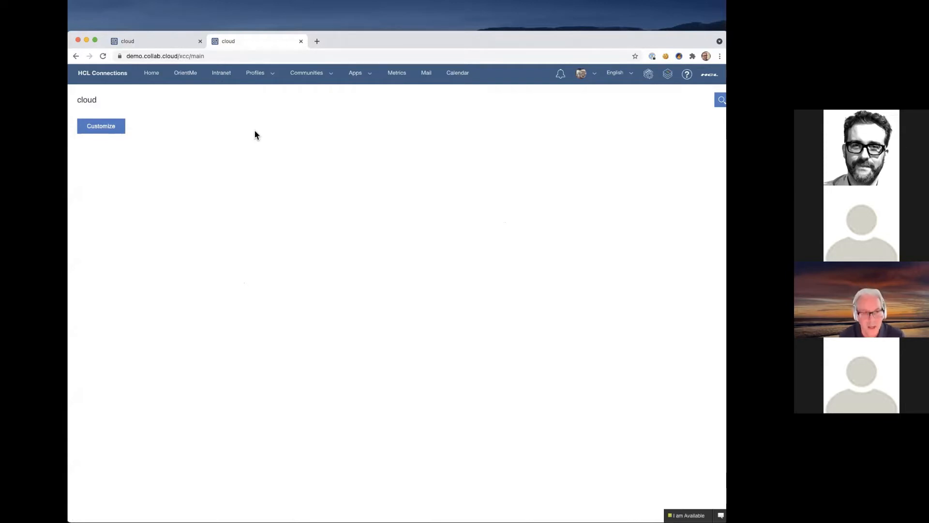
Step: Show the list of existing pages in the customization area and open the page with ID cloud
left_click(112, 127)
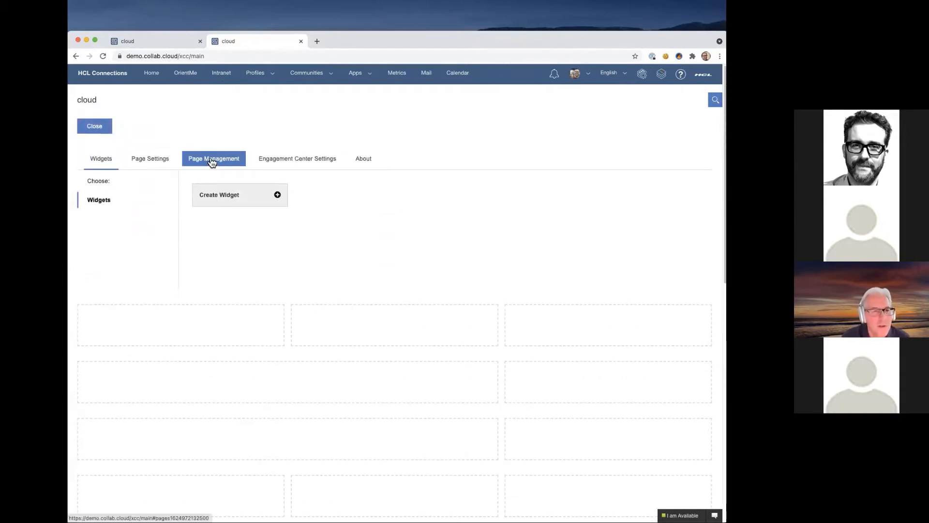
left_click(213, 161)
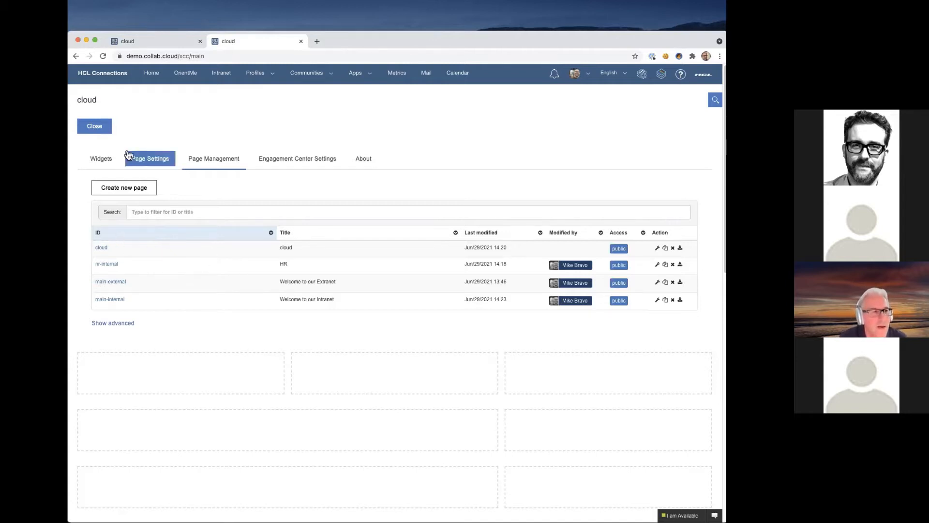
left_click(102, 129)
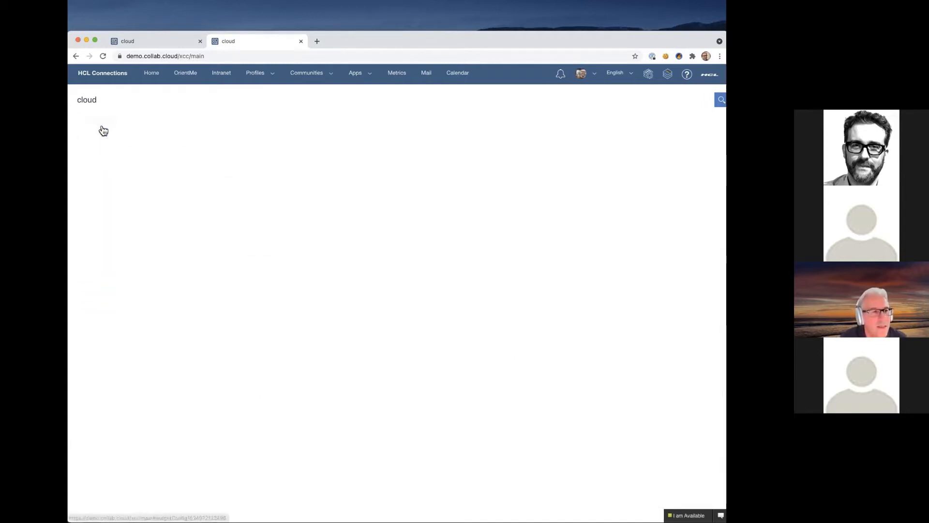
left_click(102, 127)
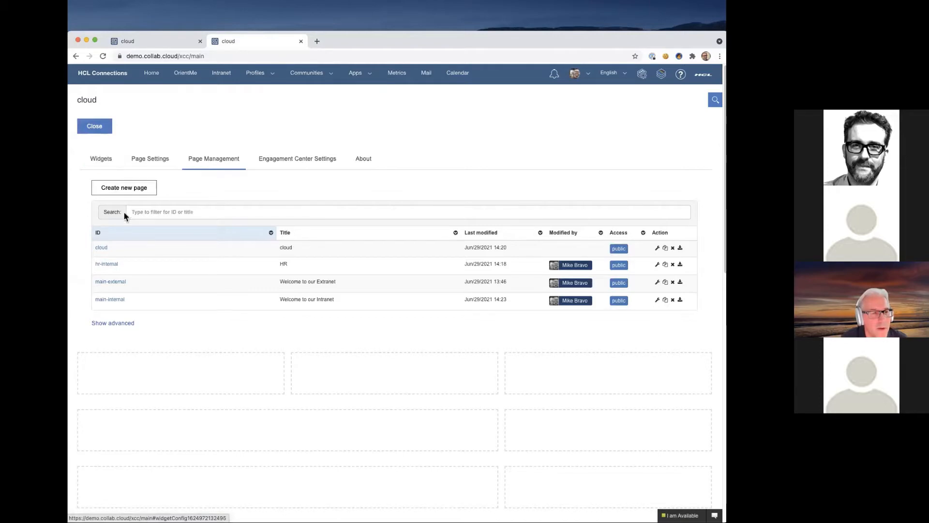
left_click(103, 251)
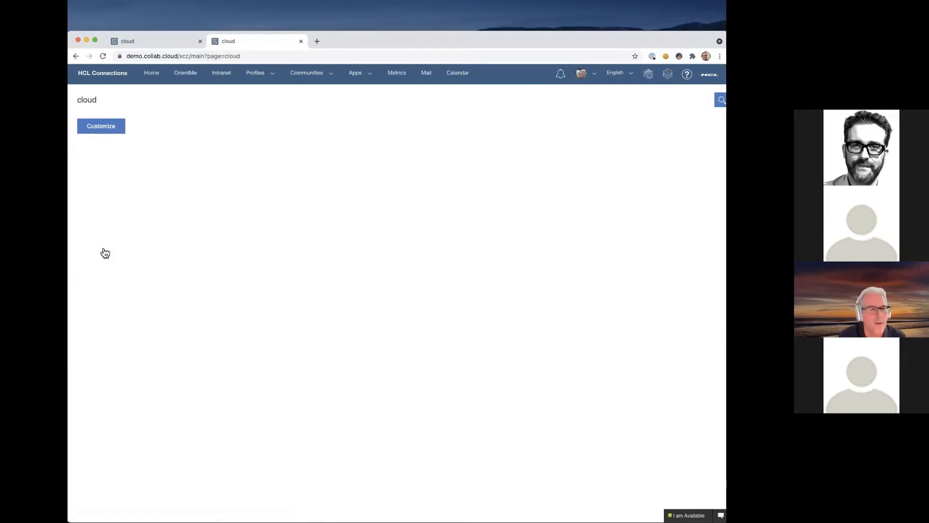
Step: Change the cloud page's ID to demo-main in its page settings
left_click(102, 128)
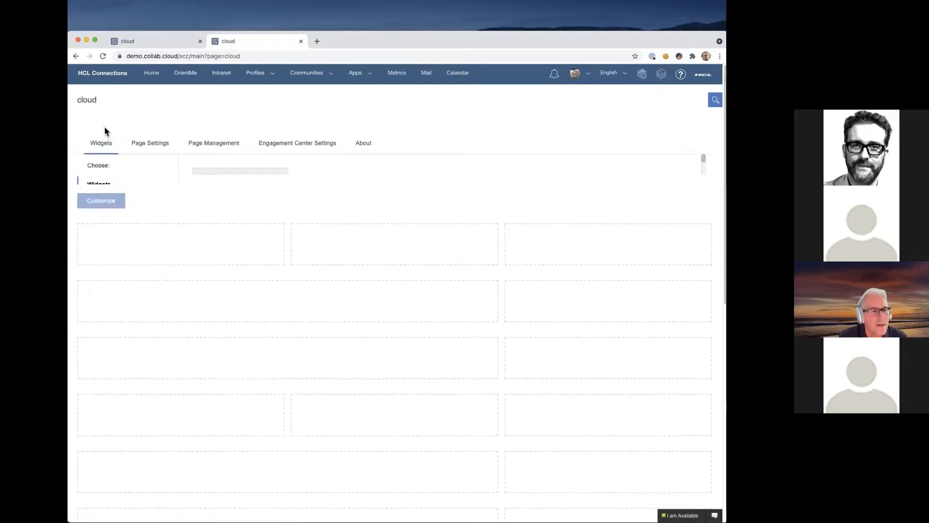
left_click(155, 159)
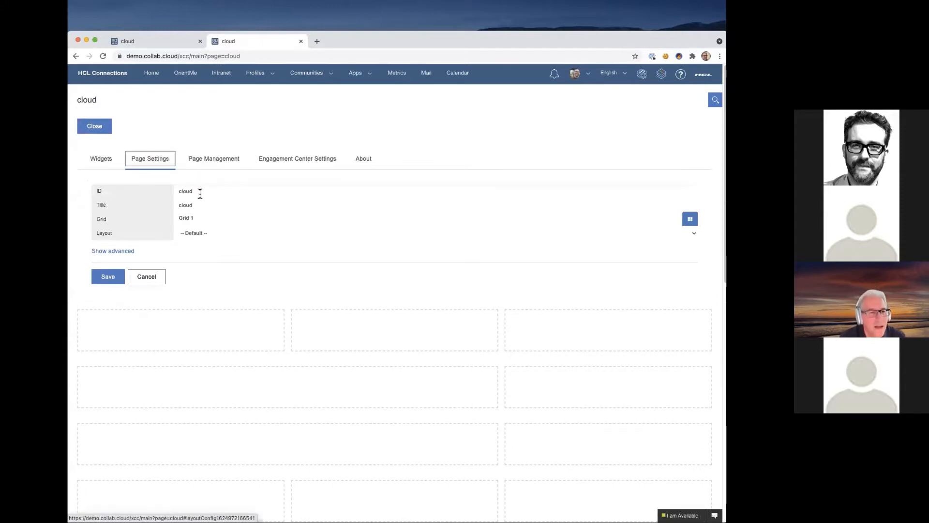
left_click(202, 193)
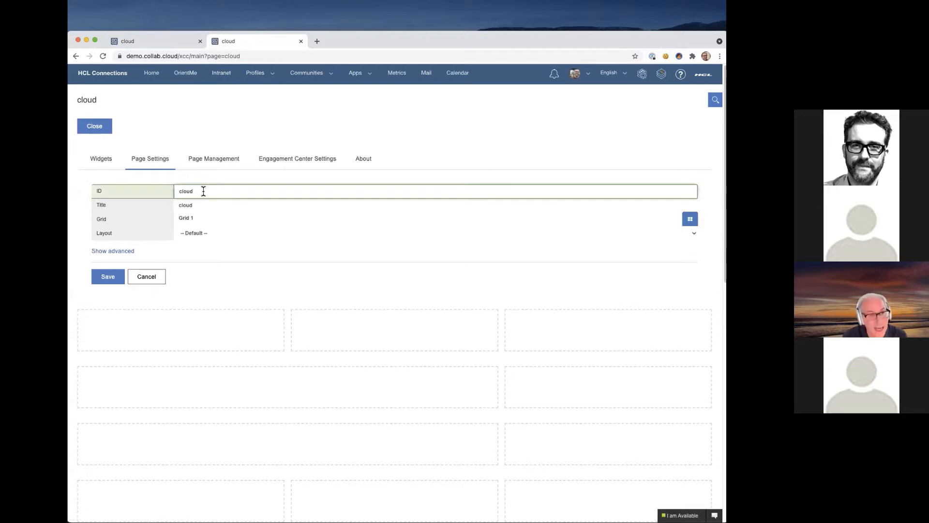
key("BackSpace")
key("BackSpace")
key("BackSpace")
key("BackSpace")
key("BackSpace")
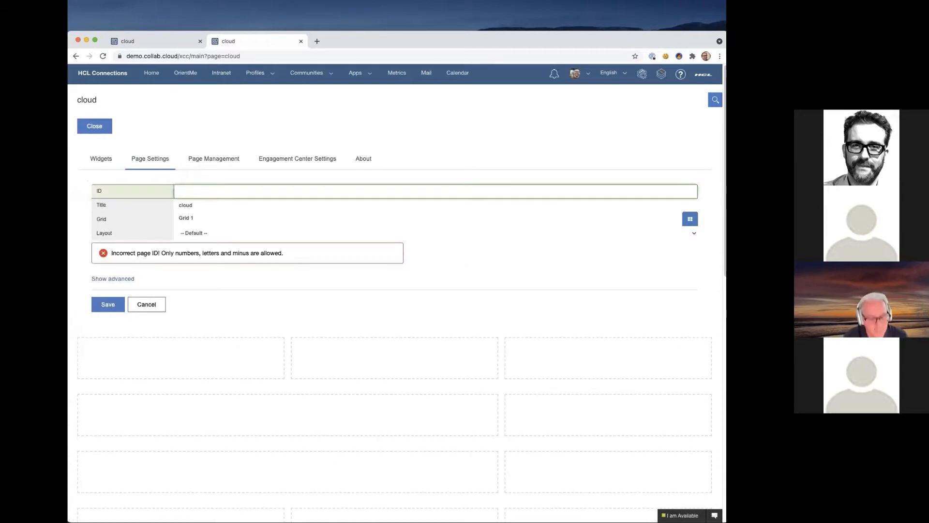
type("demo-main")
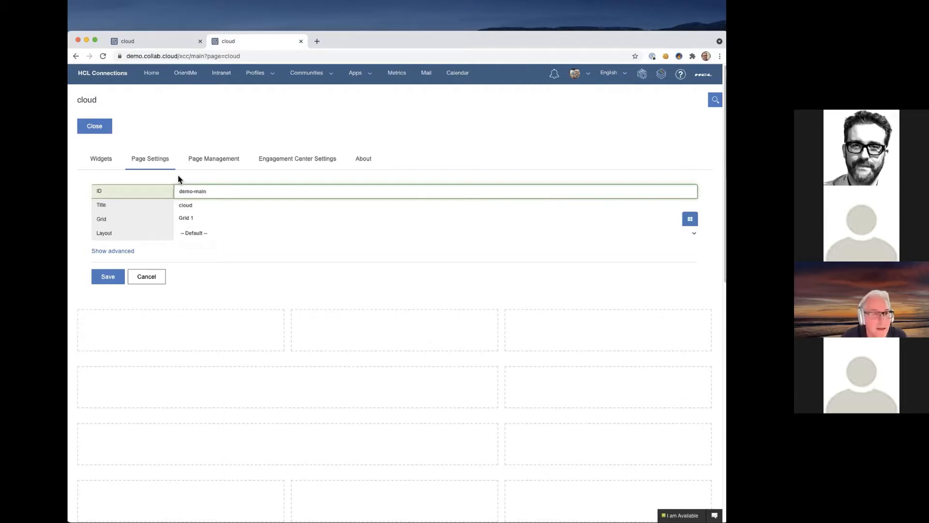
Step: Replace the page title with "Welcome to the Intranet"
left_click(198, 207)
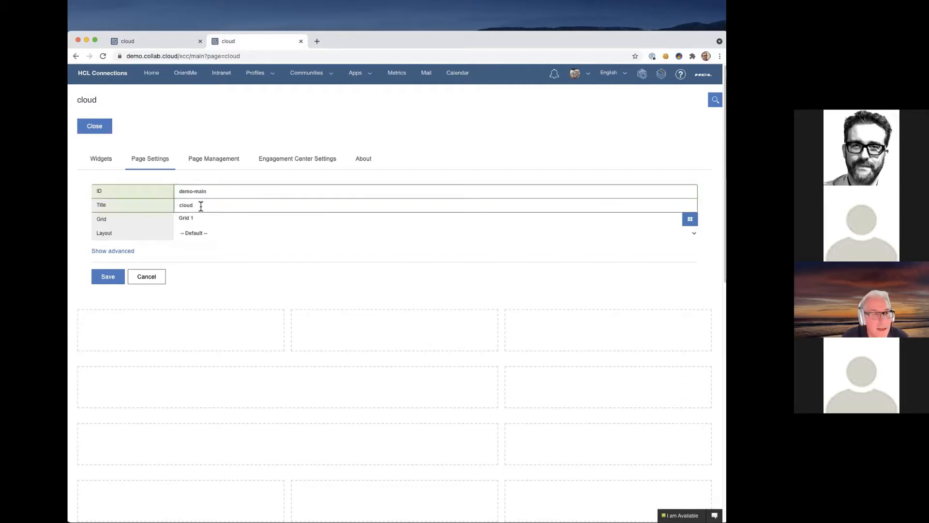
left_click_drag(201, 207, 177, 205)
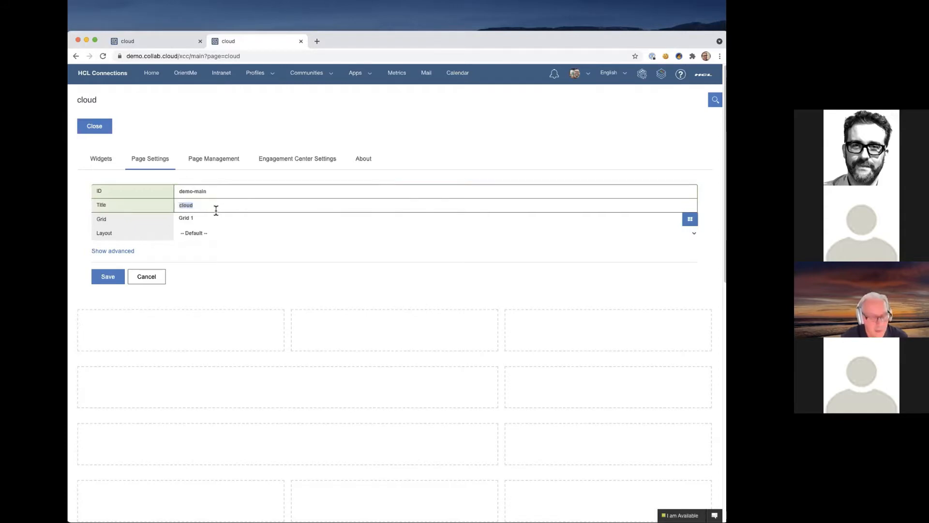
type("Welco")
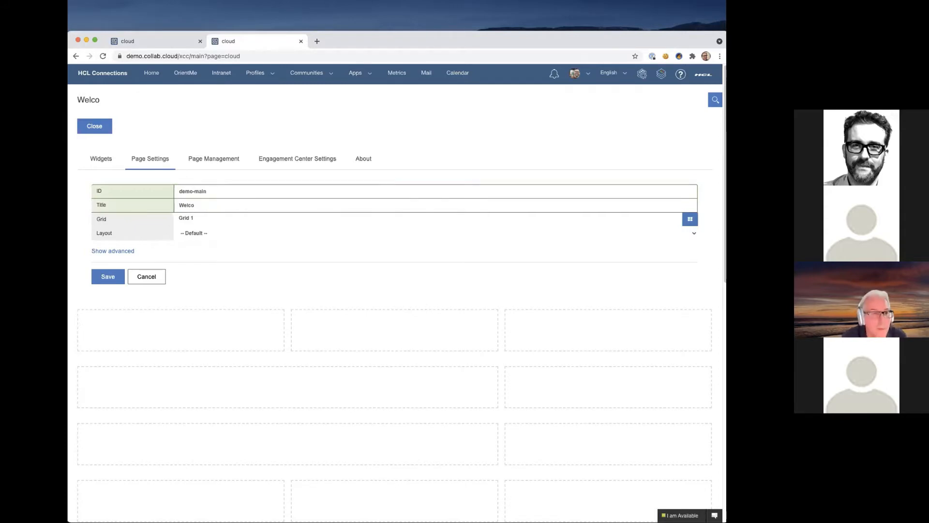
type("me to ")
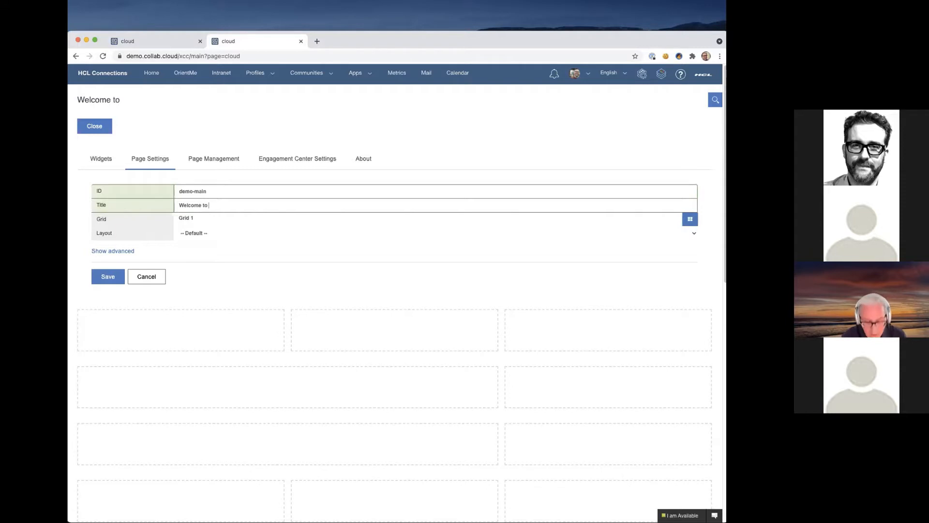
type("the In")
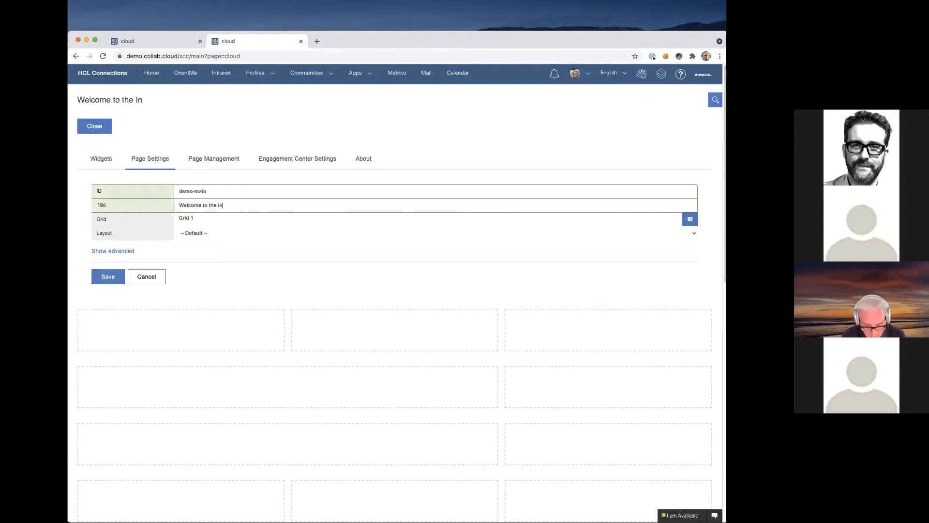
type("tranet")
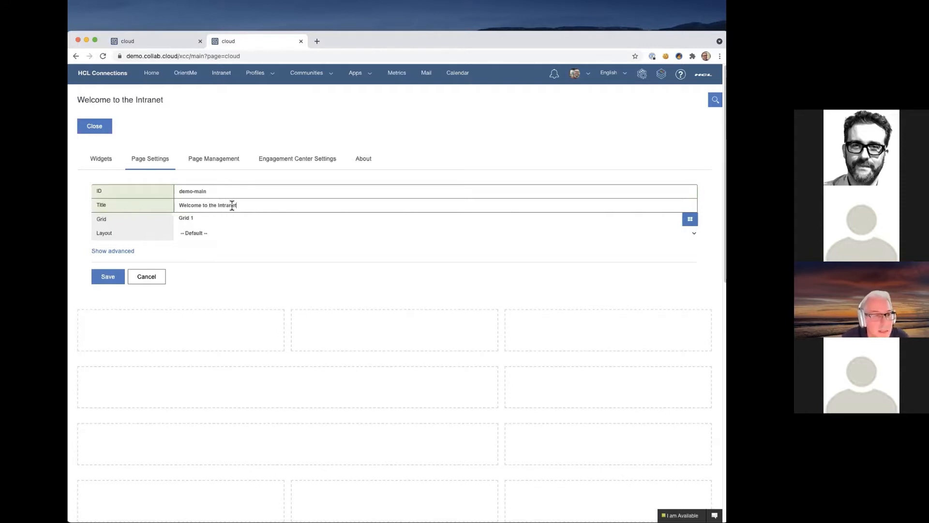
Step: Choose the Grid 19 layout for the page and save the page settings
left_click(190, 219)
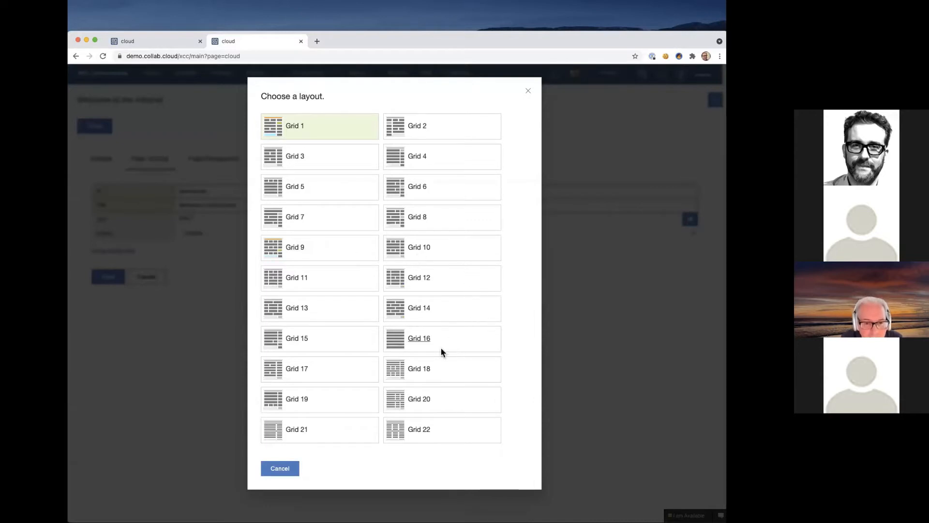
left_click(325, 403)
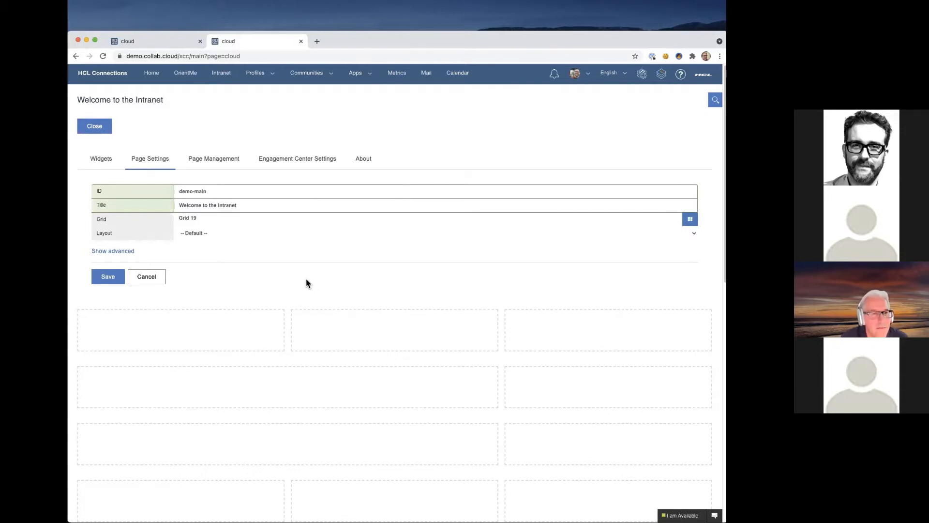
left_click(96, 280)
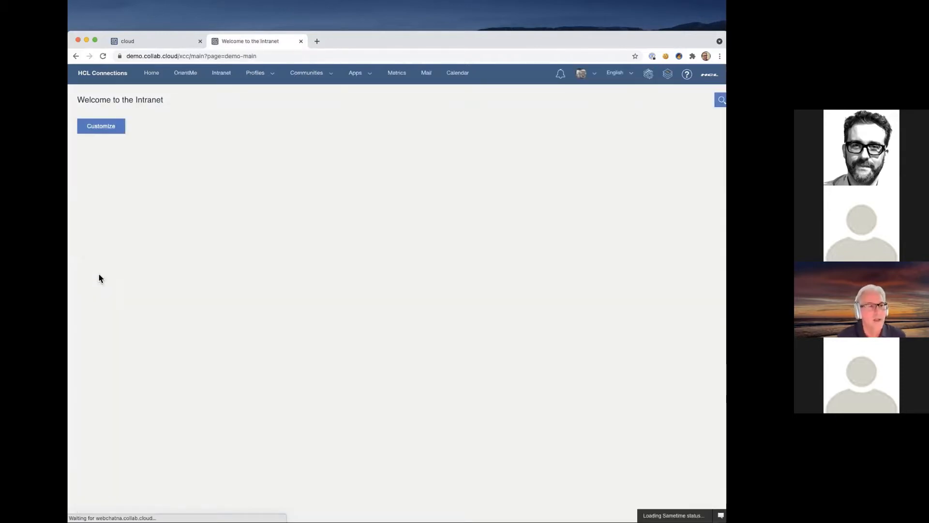
Step: Customize the page and create a News Channel widget with the ID news-channel
left_click(97, 127)
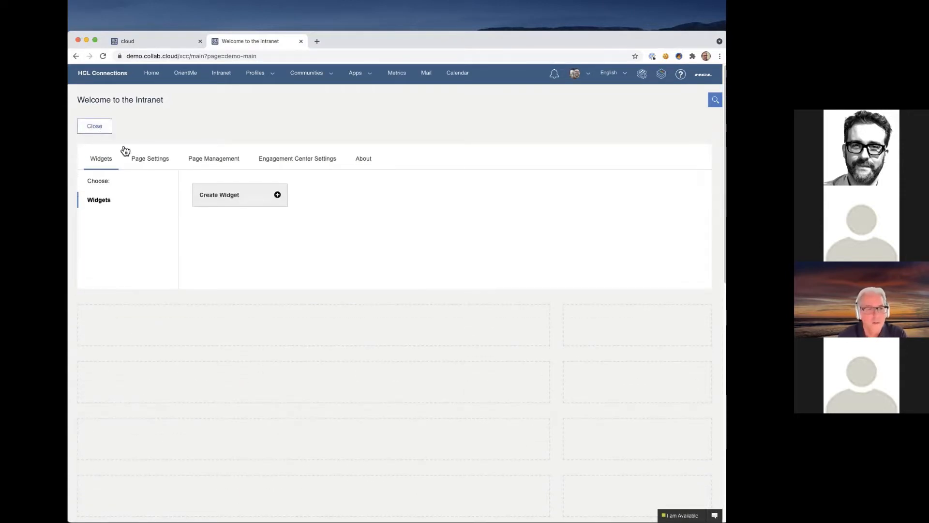
left_click(222, 197)
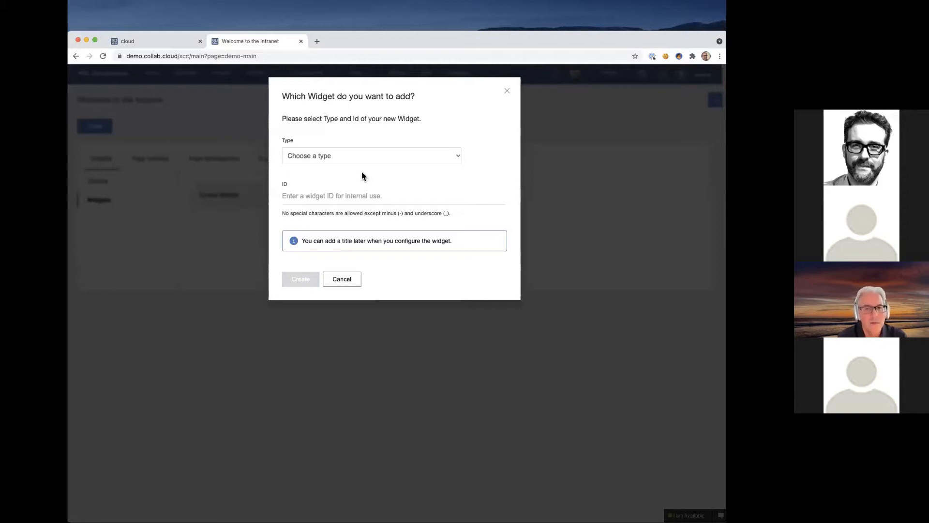
left_click(385, 159)
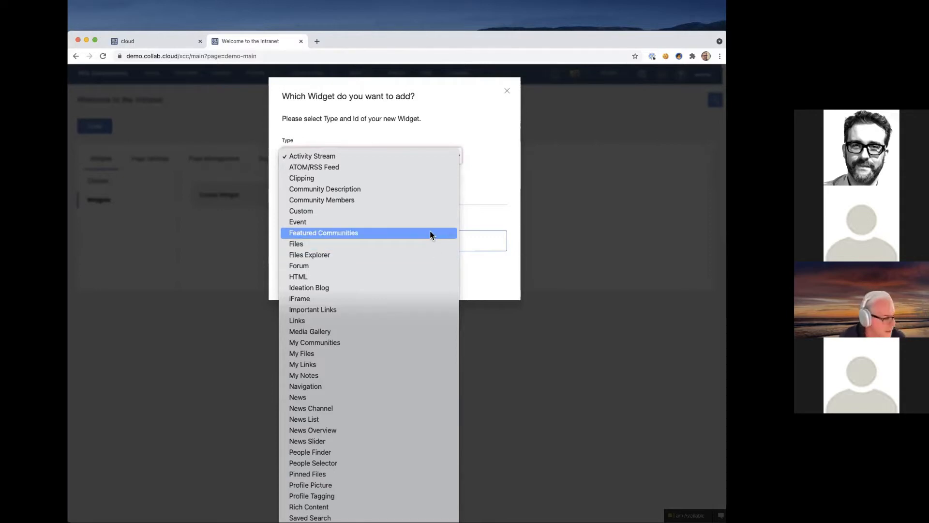
left_click(355, 408)
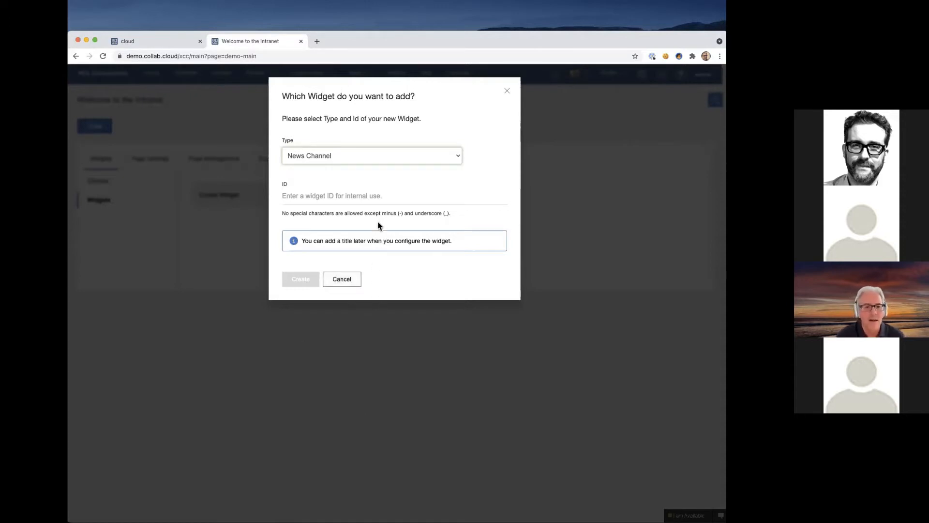
left_click(379, 196)
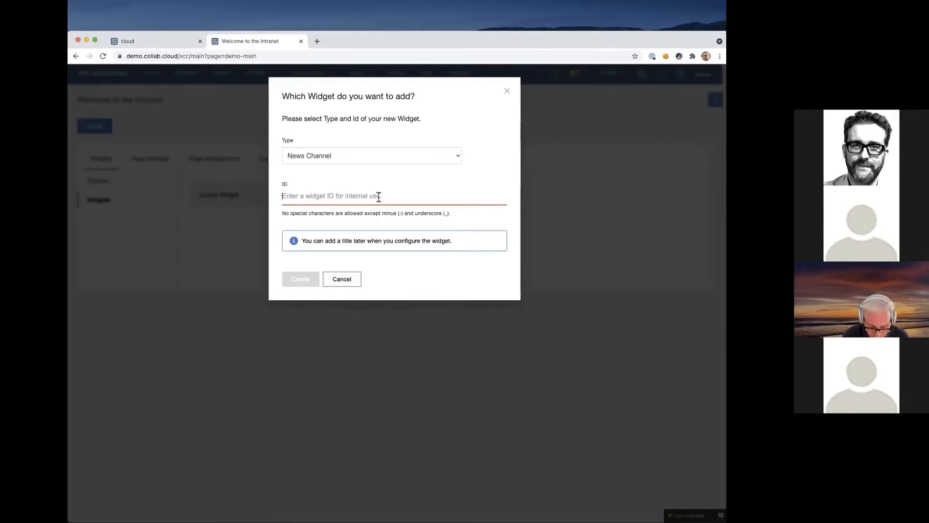
type("news")
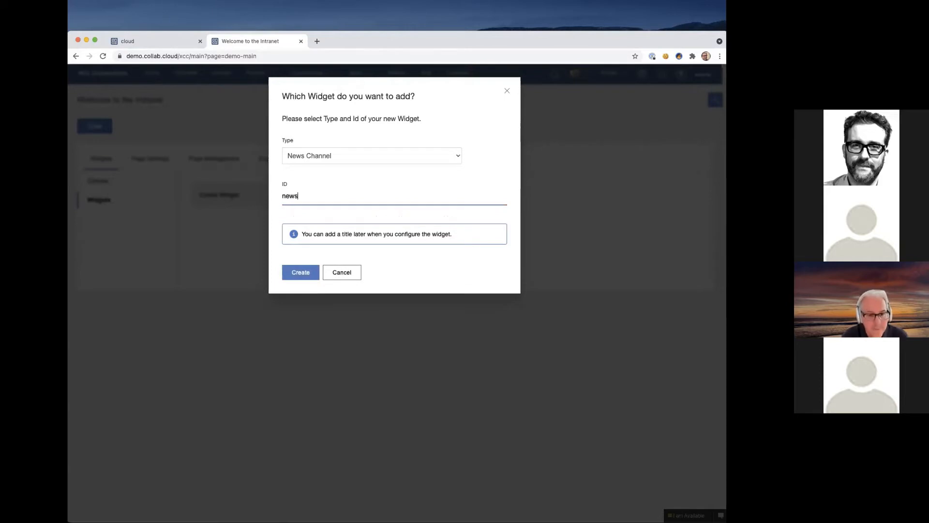
type("-chan")
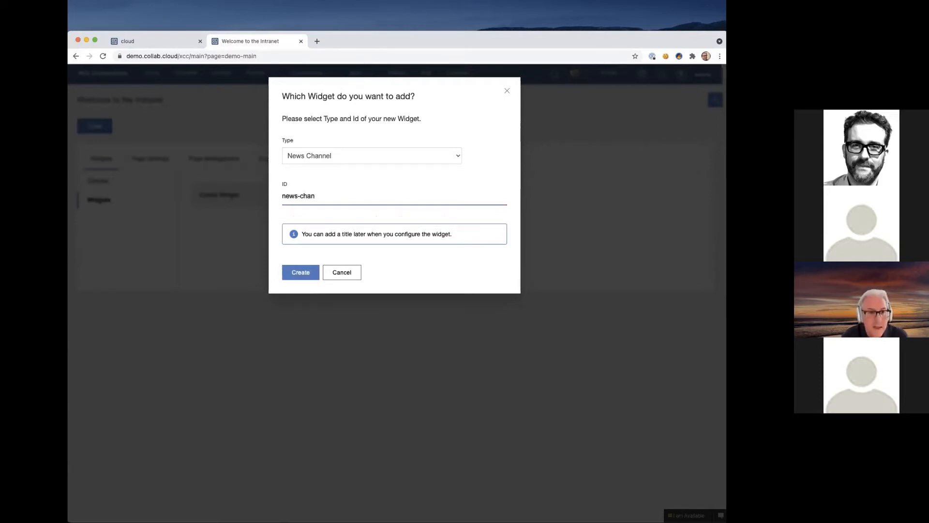
type("nel")
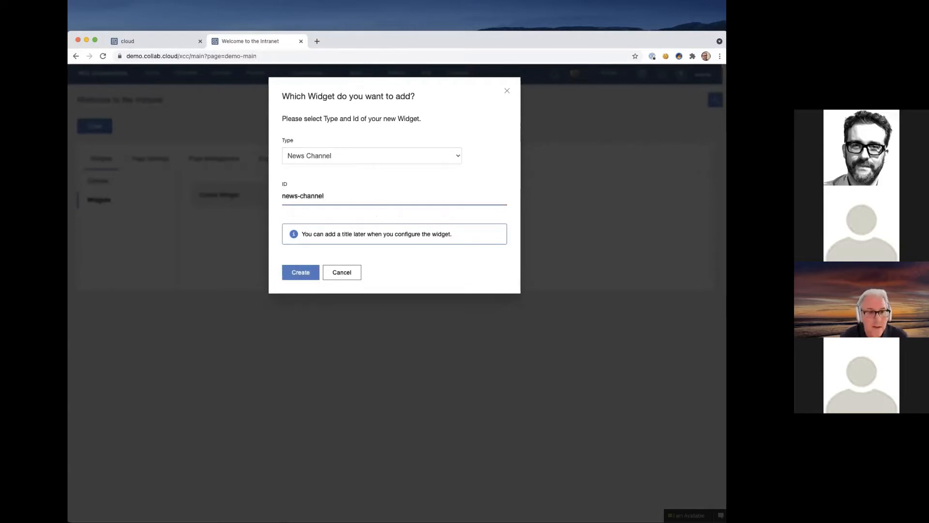
left_click(305, 273)
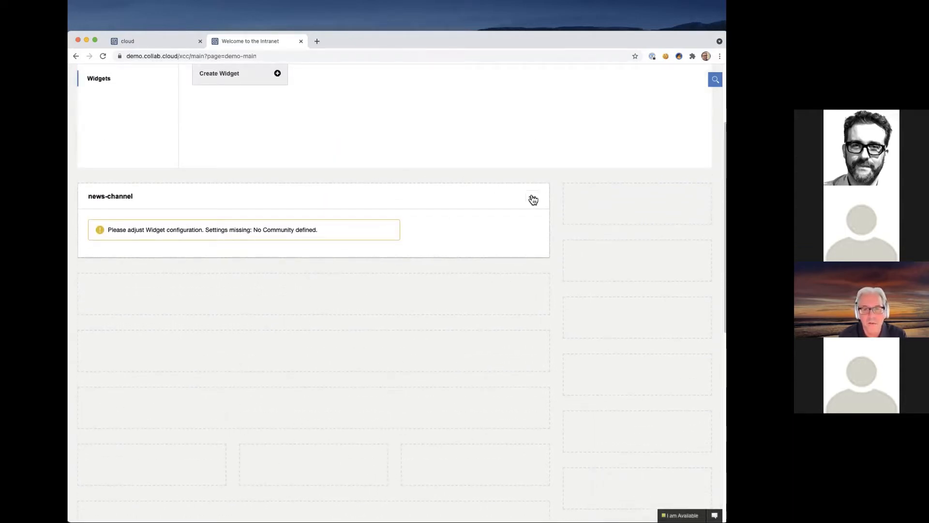
left_click(533, 199)
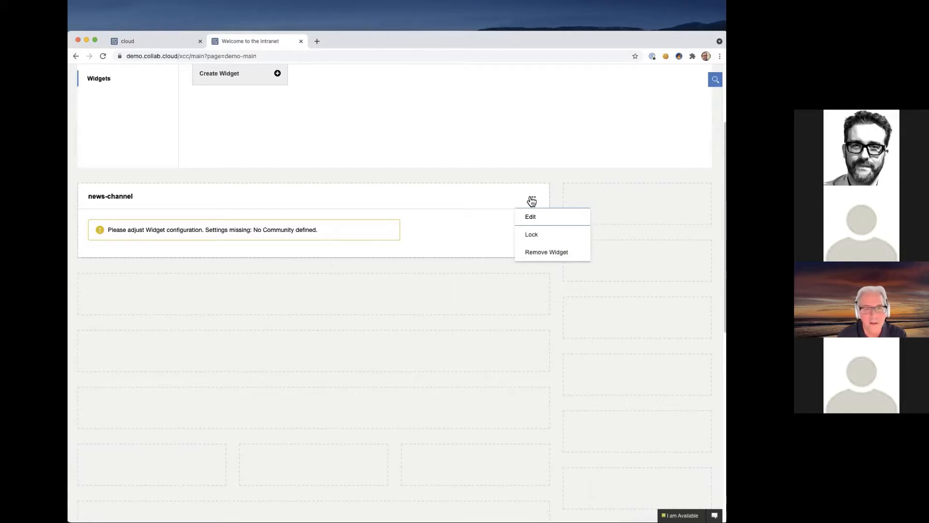
scroll(478, 216, "up", 3)
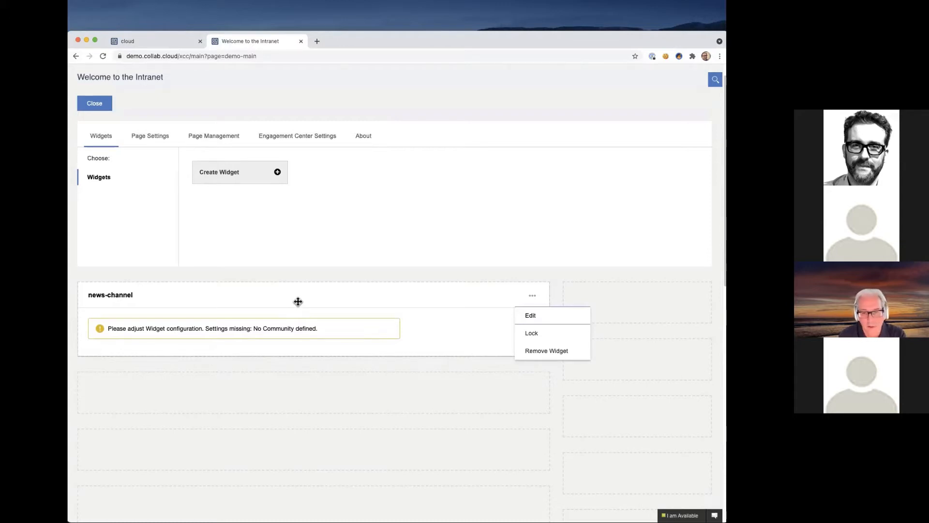
left_click(531, 316)
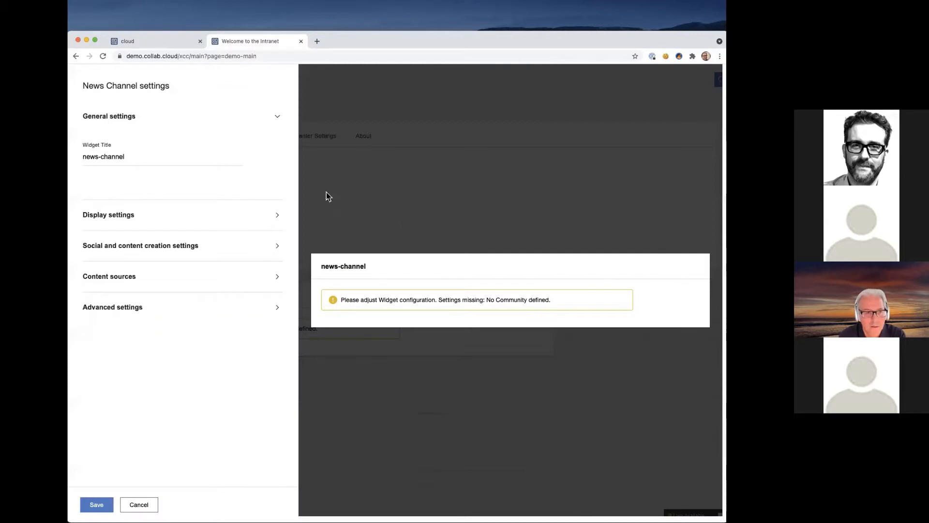
left_click(139, 506)
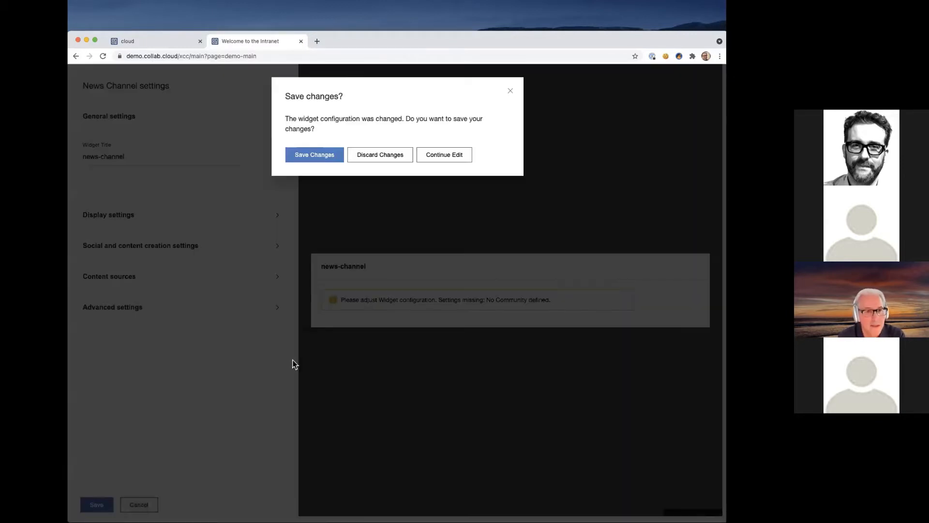
left_click(444, 155)
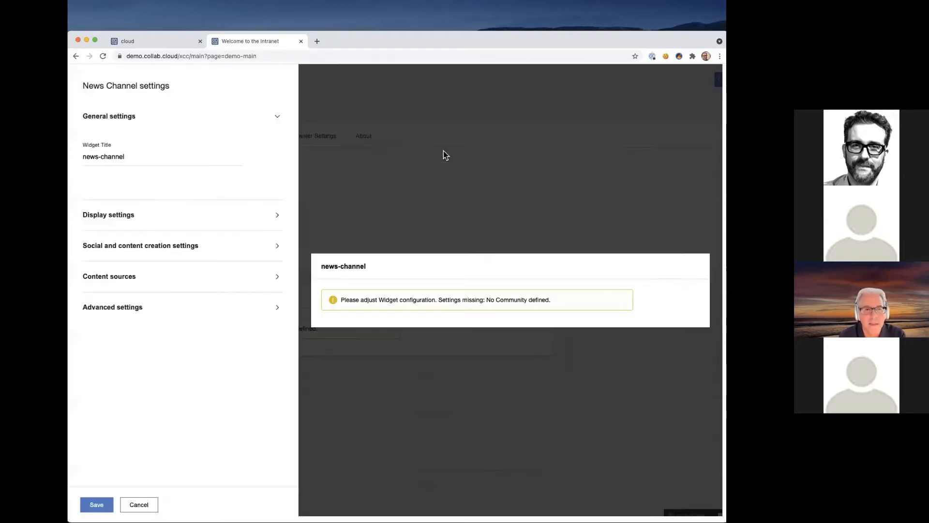
left_click(145, 502)
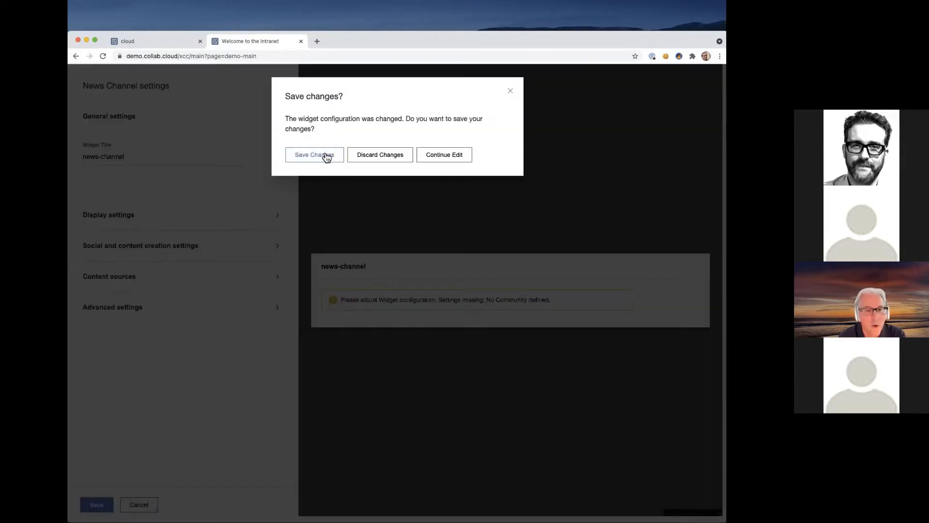
left_click(375, 154)
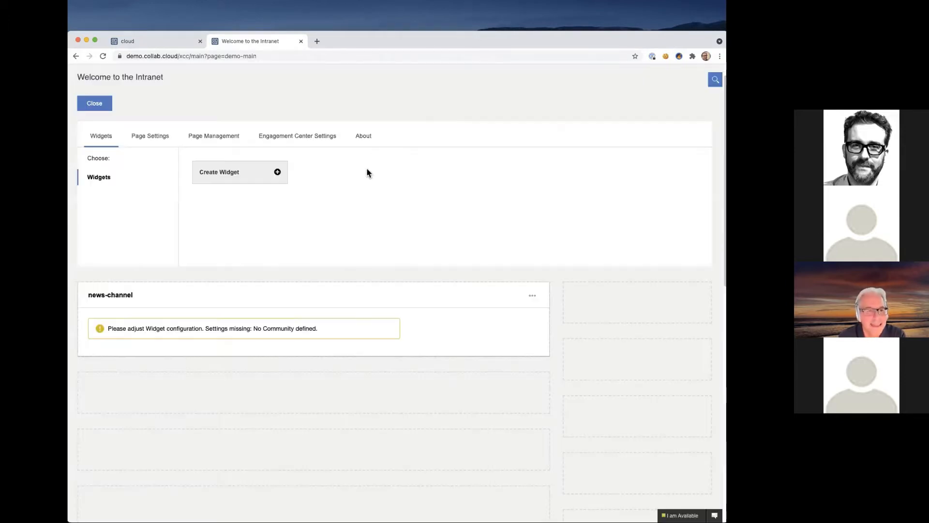
left_click(533, 295)
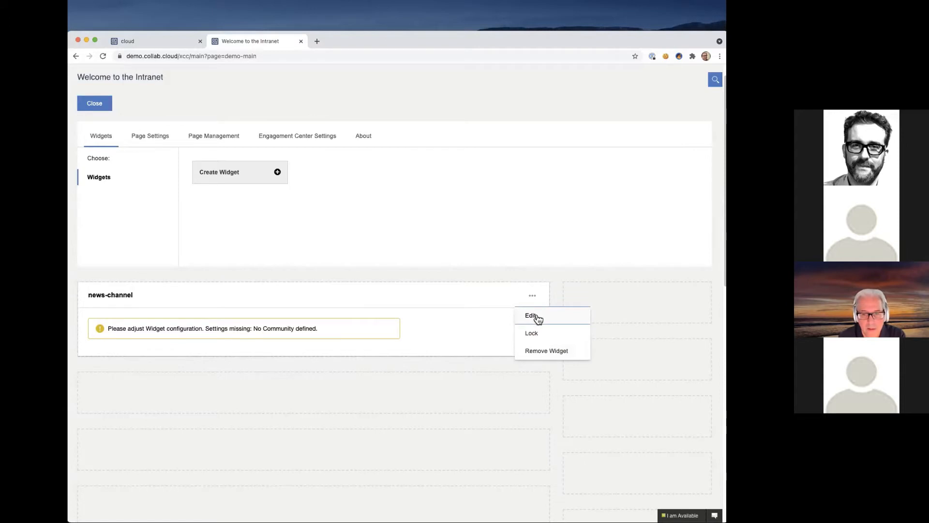
left_click(537, 316)
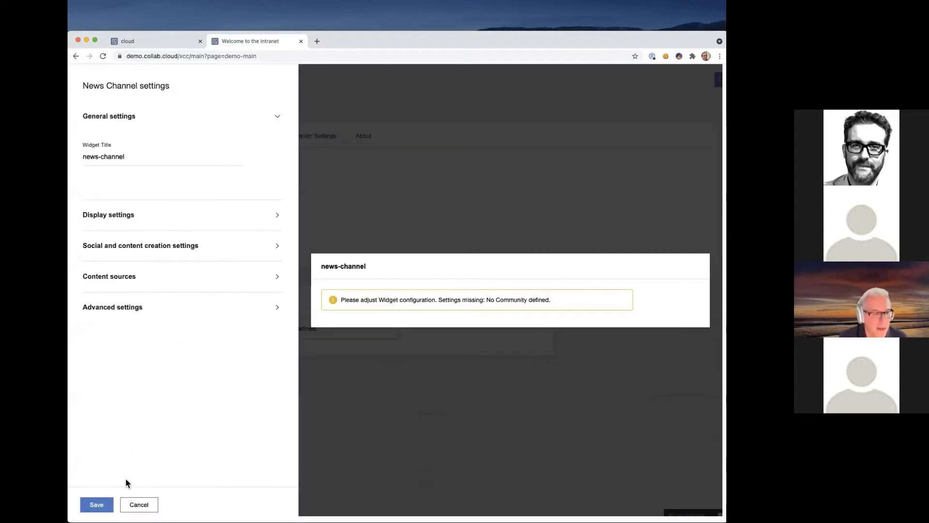
left_click(138, 504)
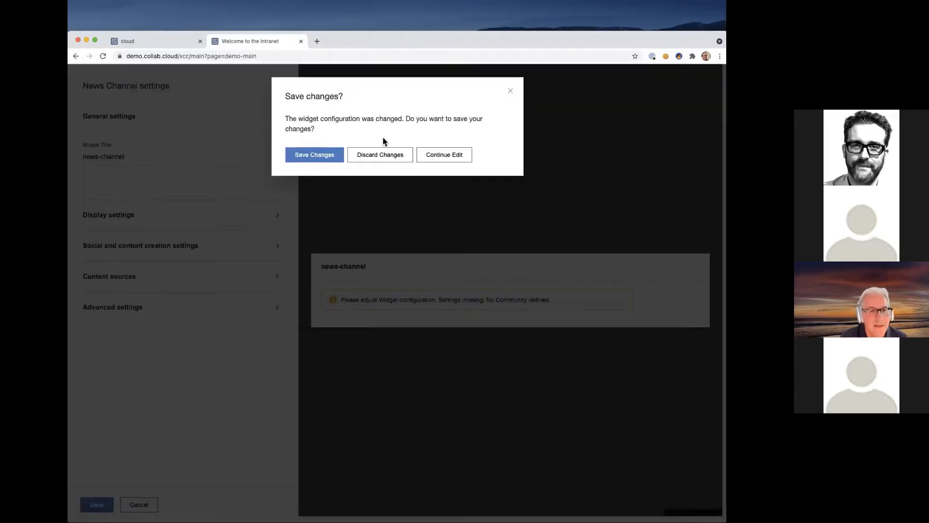
left_click(379, 155)
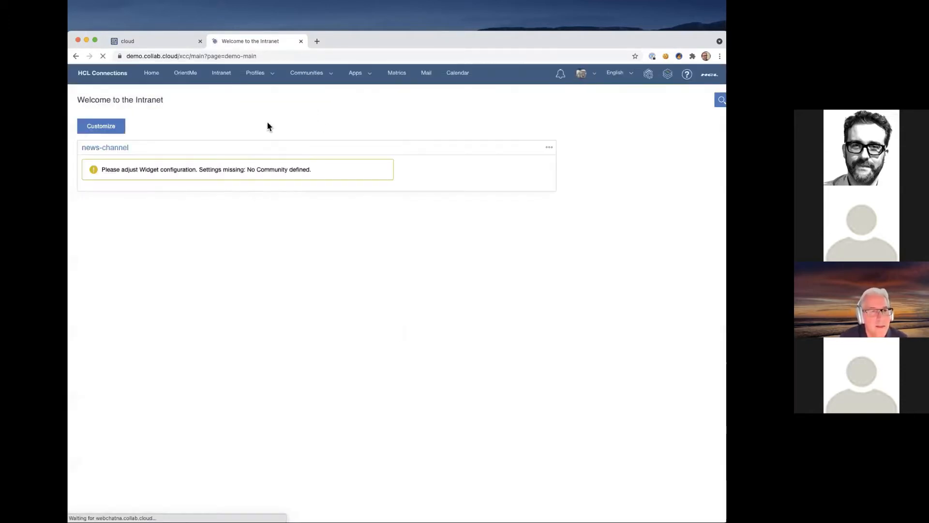
Step: Customize the page again and name Channel 1 "News from the CEO" in the news-channel widget's settings
left_click(96, 126)
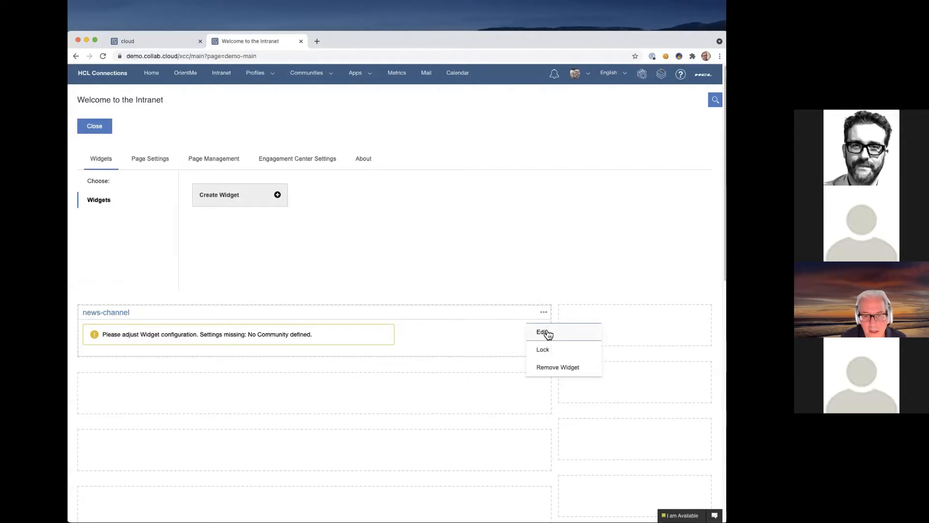
left_click(546, 332)
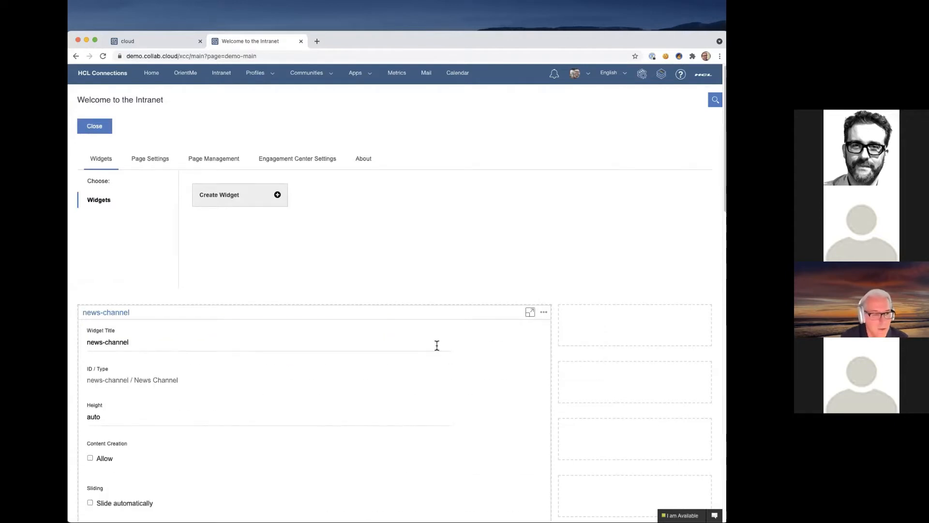
scroll(435, 344, "down", 5)
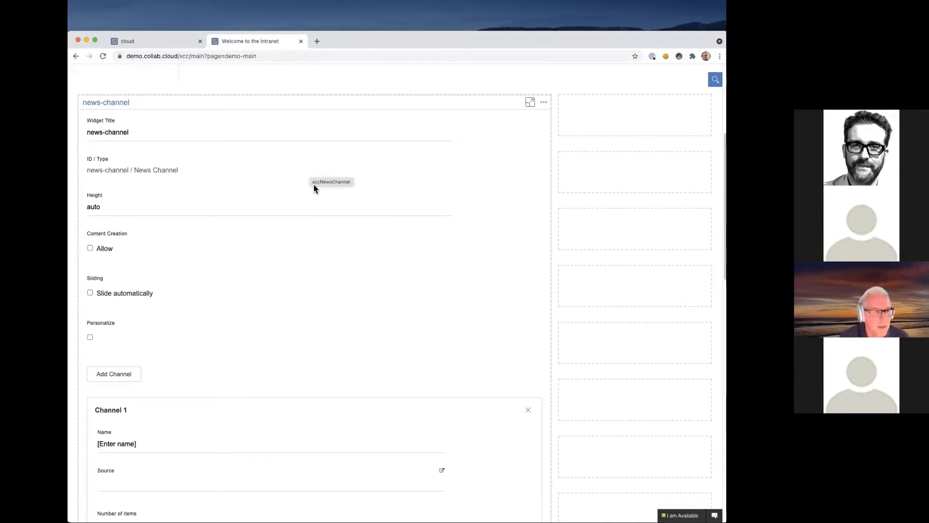
scroll(253, 246, "down", 1)
scroll(253, 246, "down", 5)
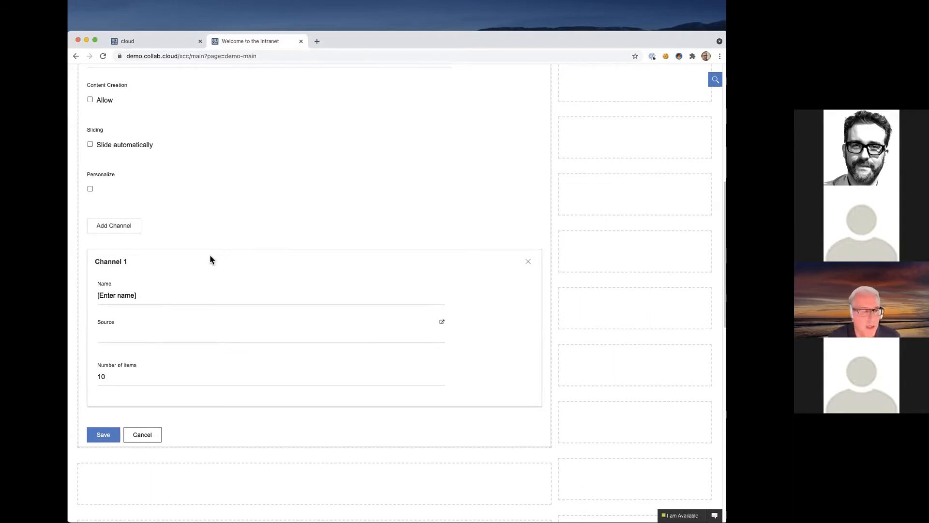
left_click(159, 294)
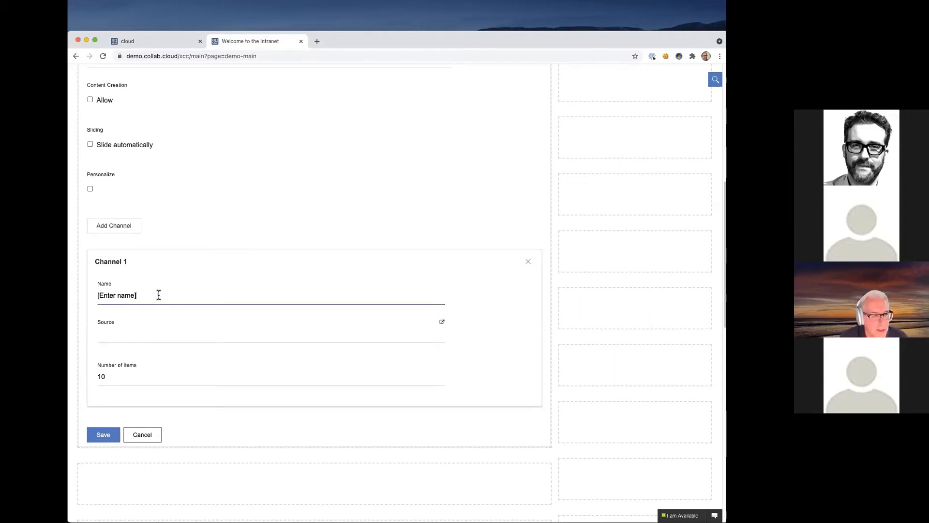
left_click_drag(158, 295, 94, 301)
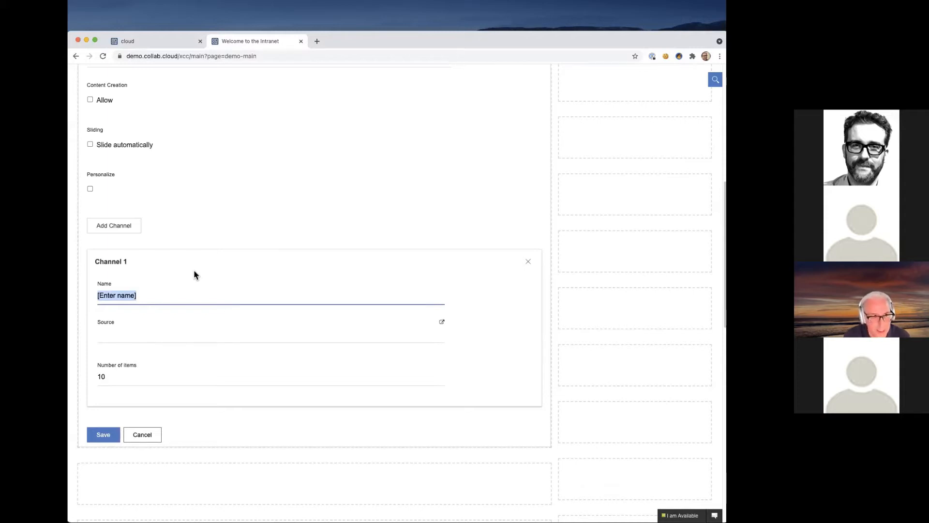
type("News ")
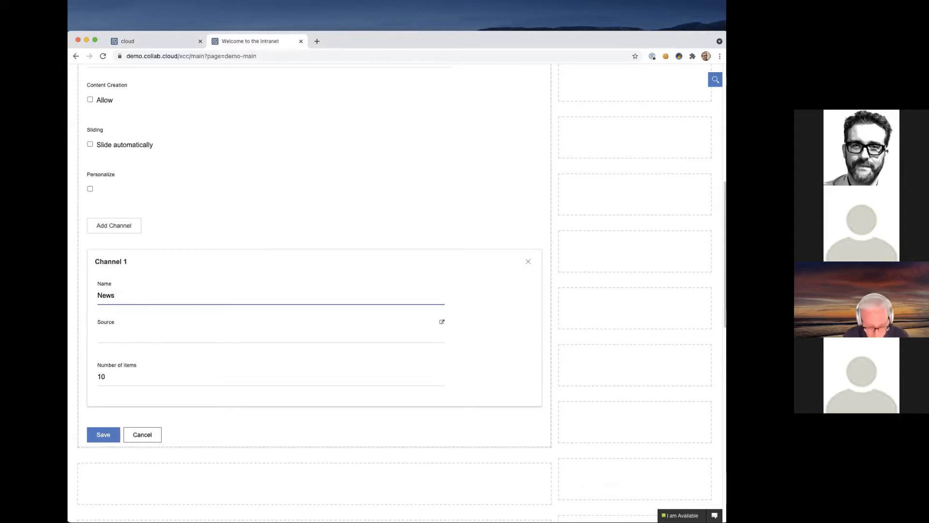
type("from the CE")
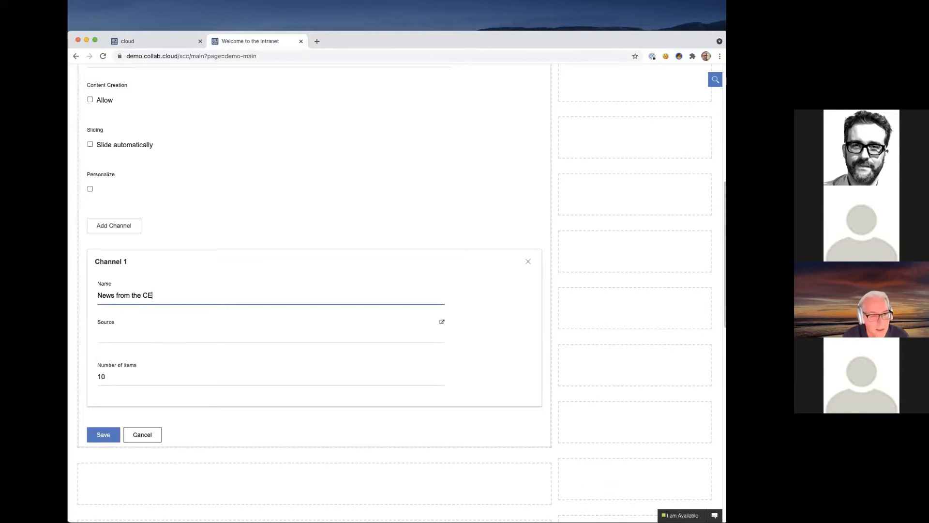
type("O")
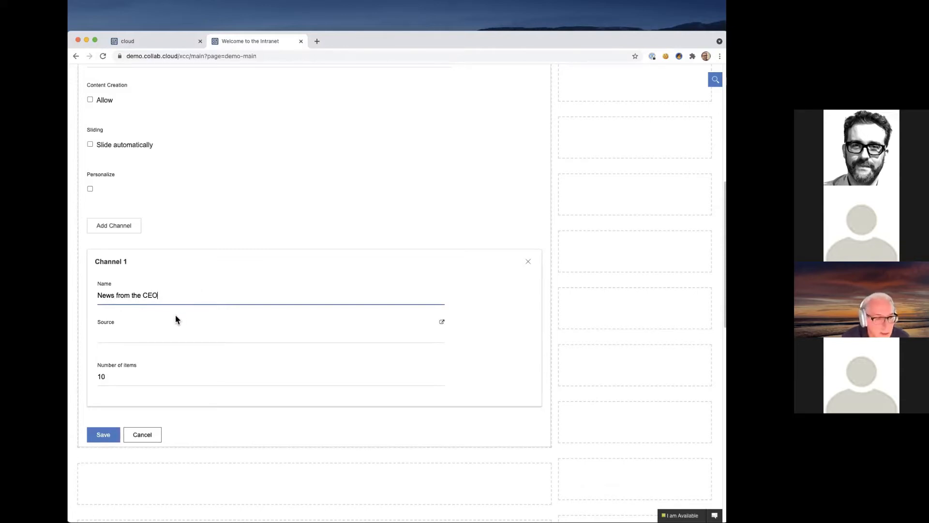
Step: Set the source of Channel 1 to the ICEC Demo - Internal News community
left_click(167, 332)
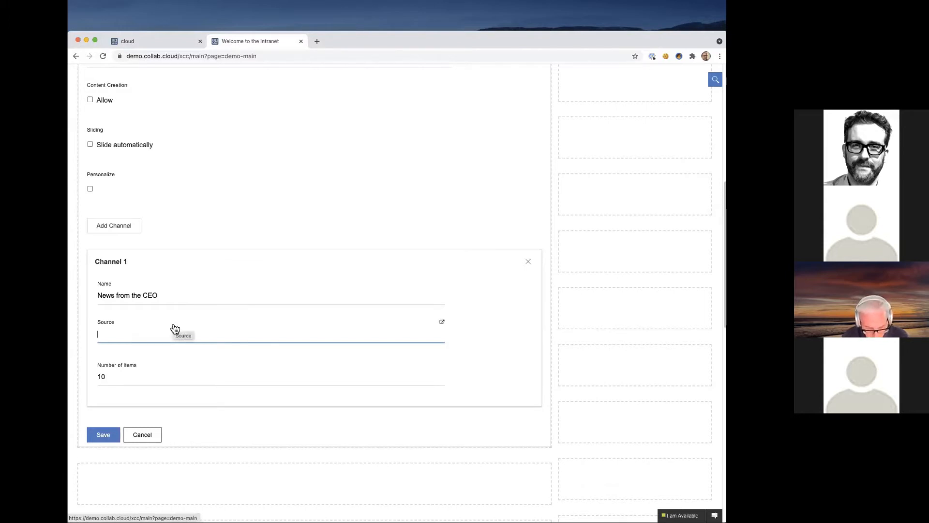
type("inte")
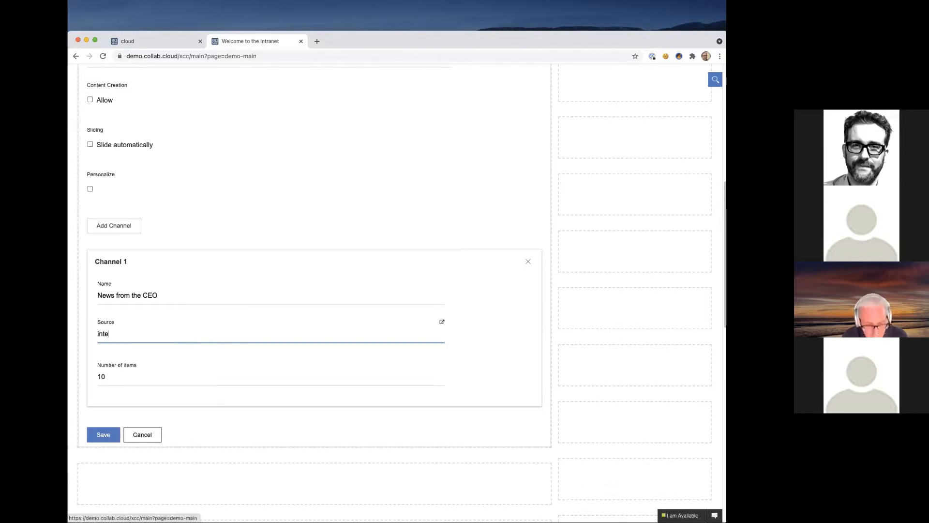
type("r")
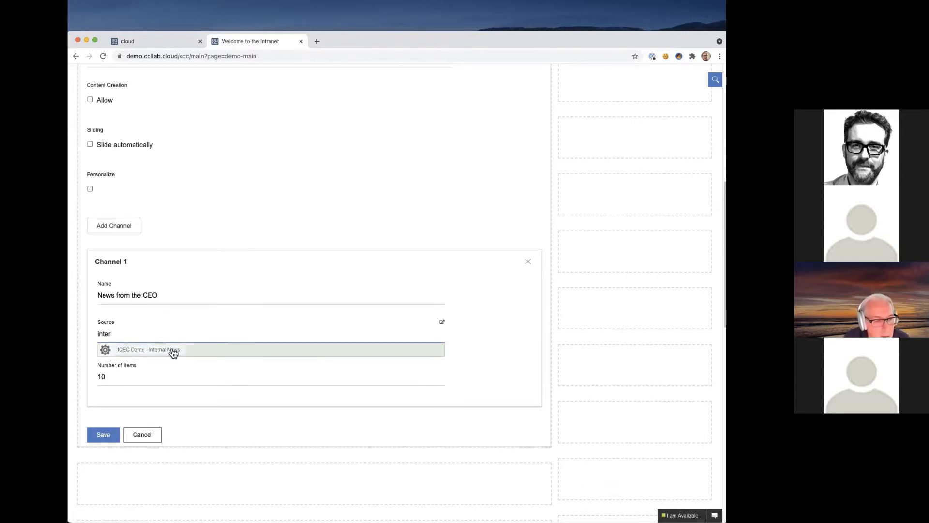
left_click(173, 351)
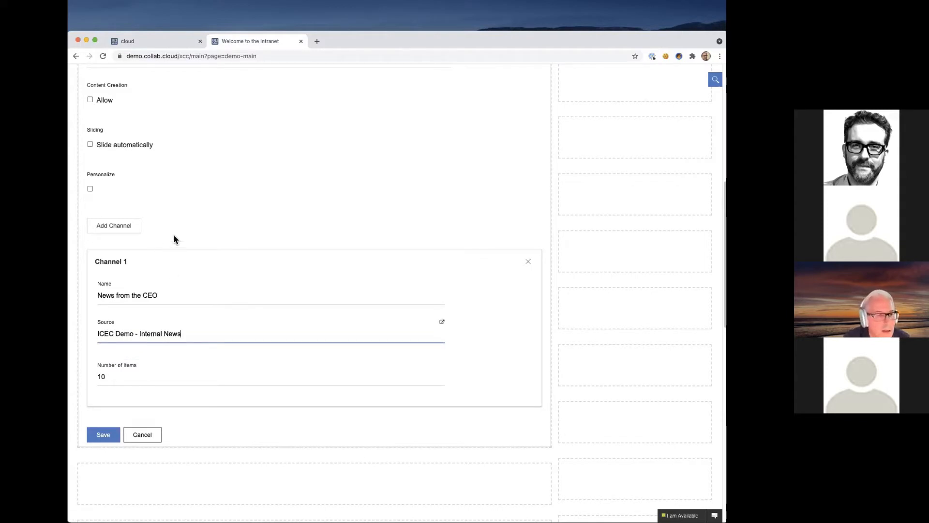
Step: Change the news-channel widget's title to "Internal News"
scroll(203, 214, "up", 5)
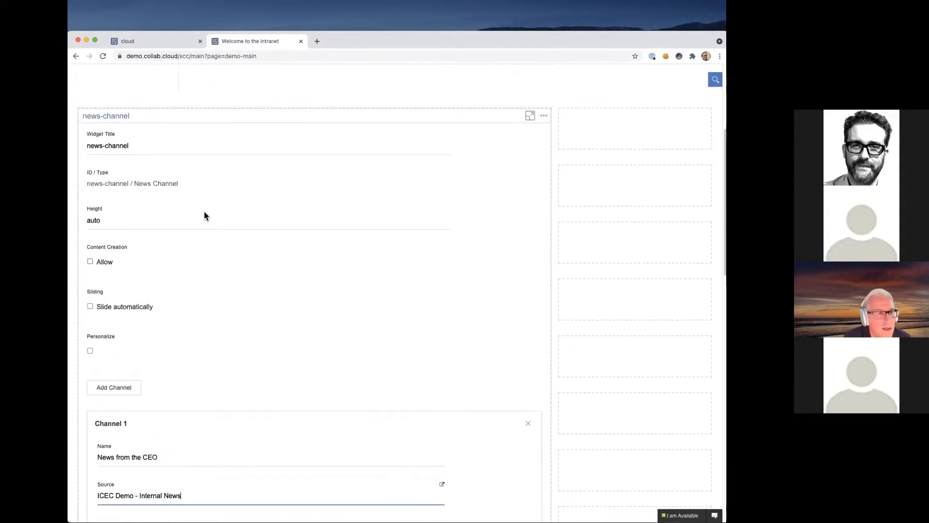
left_click(143, 159)
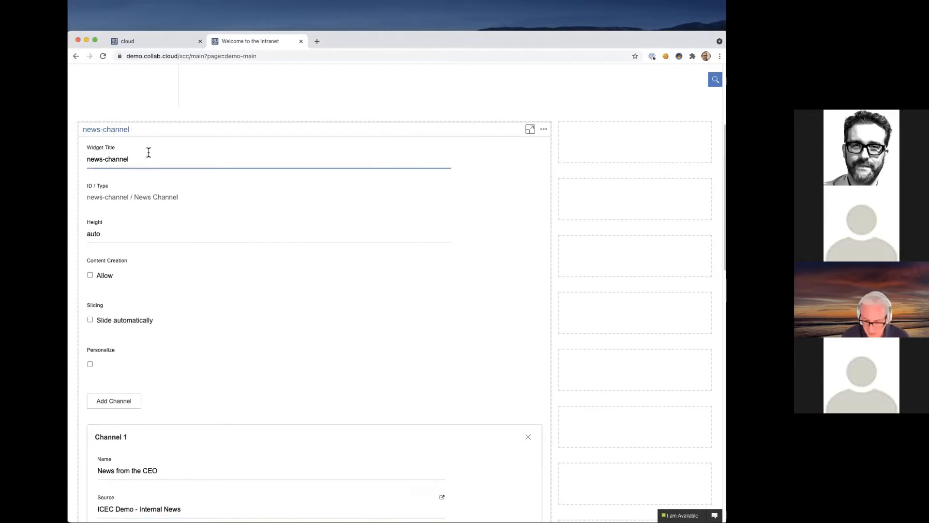
key("BackSpace")
key("BackSpace")
key("BackSpace")
key("BackSpace")
key("BackSpace")
key("BackSpace")
key("BackSpace")
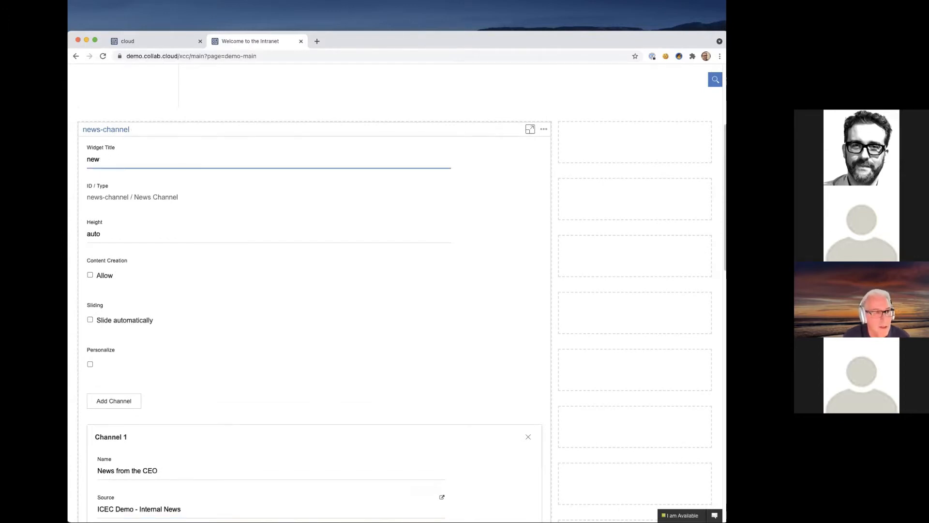
key("BackSpace")
key("BackSpace")
key("BackSpace")
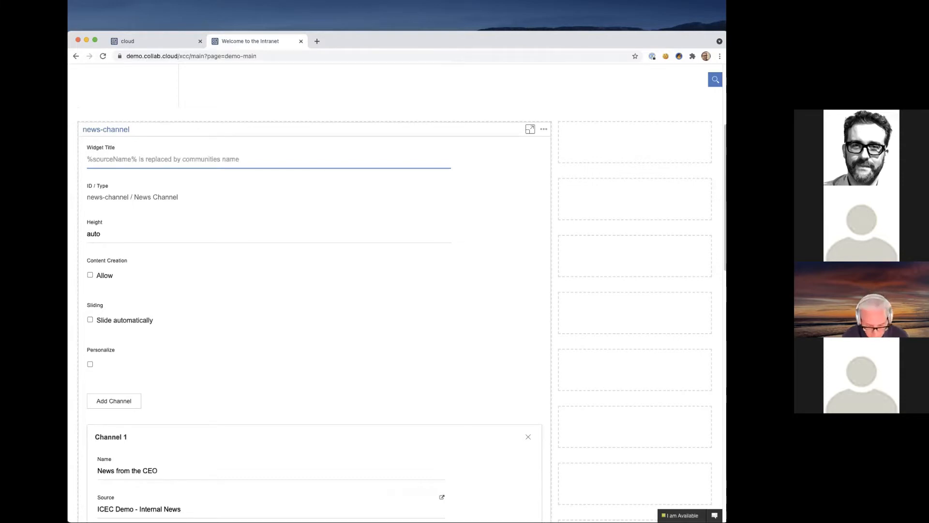
type("News")
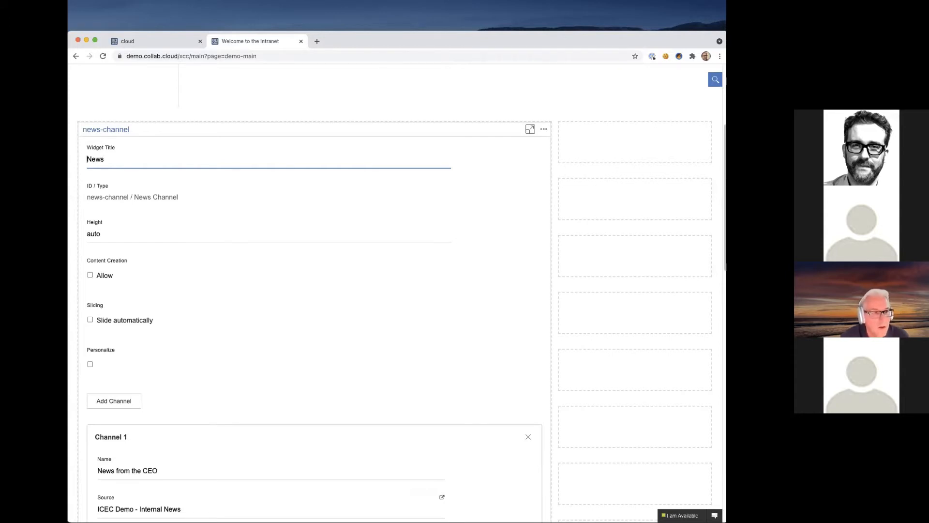
type("Interna")
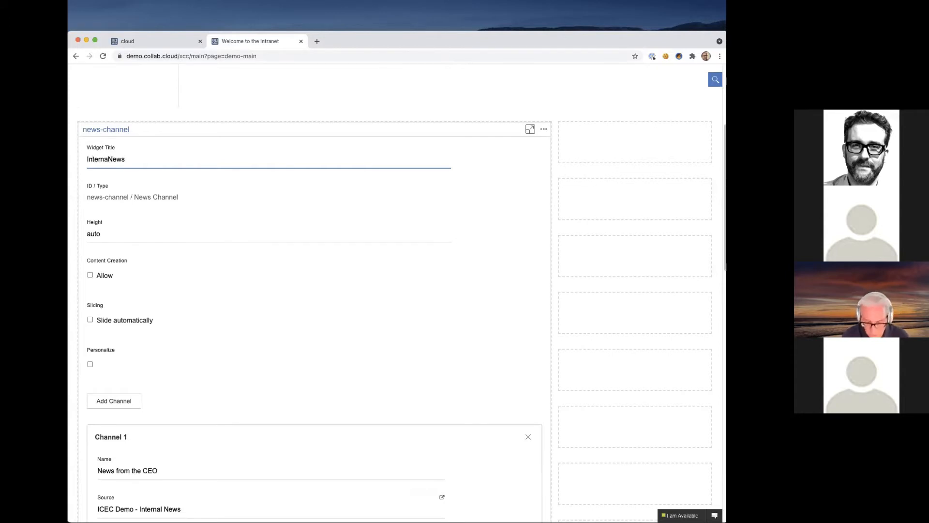
type("l")
scroll(236, 218, "down", 1)
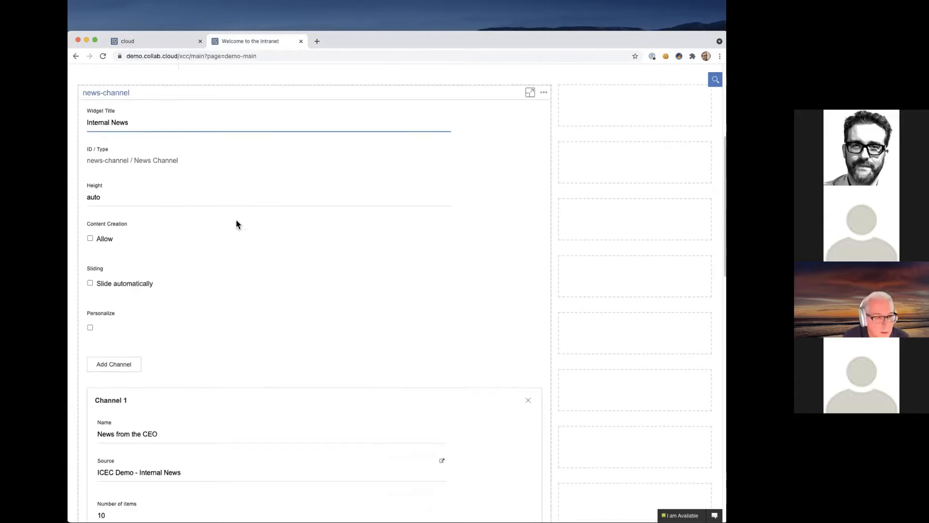
Step: Add a second channel named "News from the Field" with the ICEC Demo - Internal News community as its source
scroll(237, 221, "down", 5)
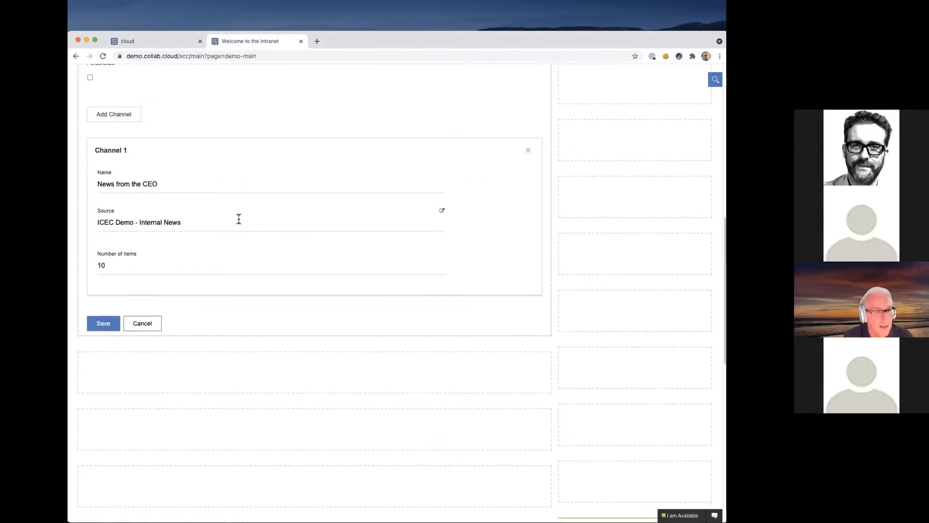
scroll(228, 221, "down", 1)
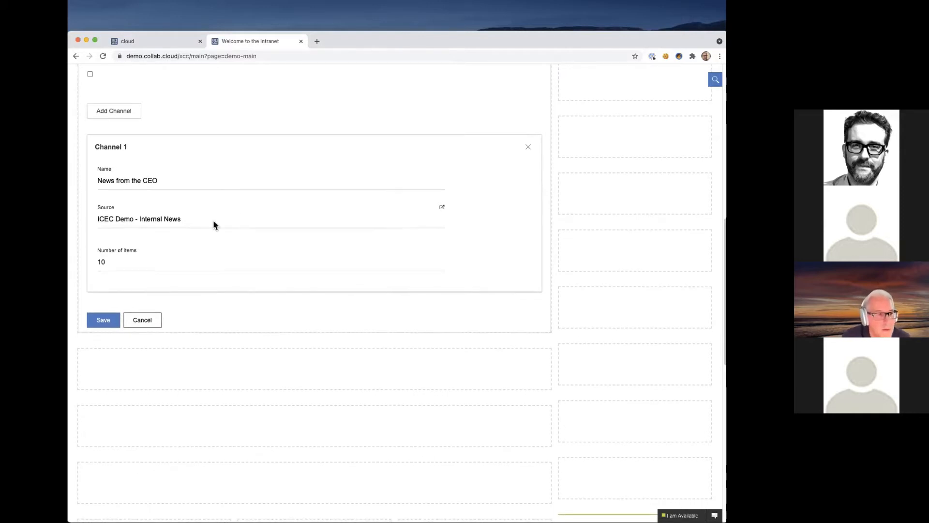
left_click(109, 105)
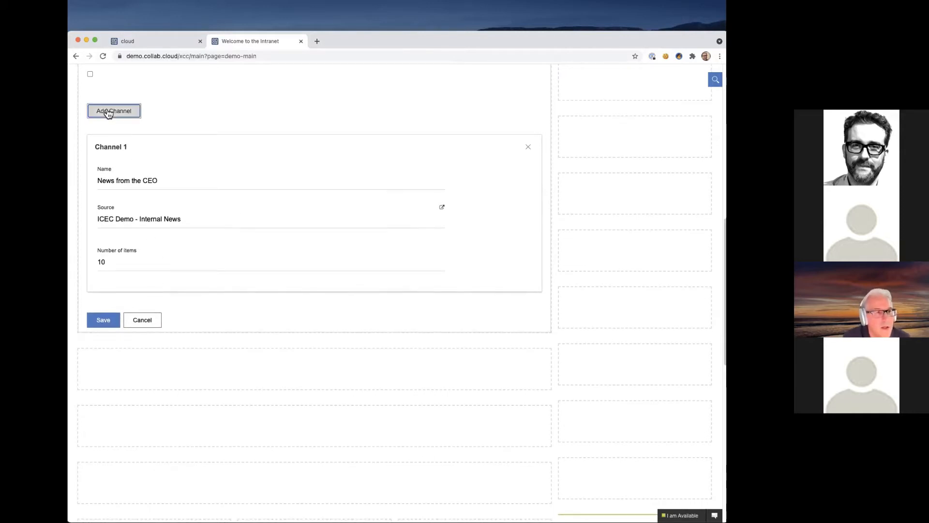
scroll(183, 279, "down", 3)
scroll(184, 279, "down", 2)
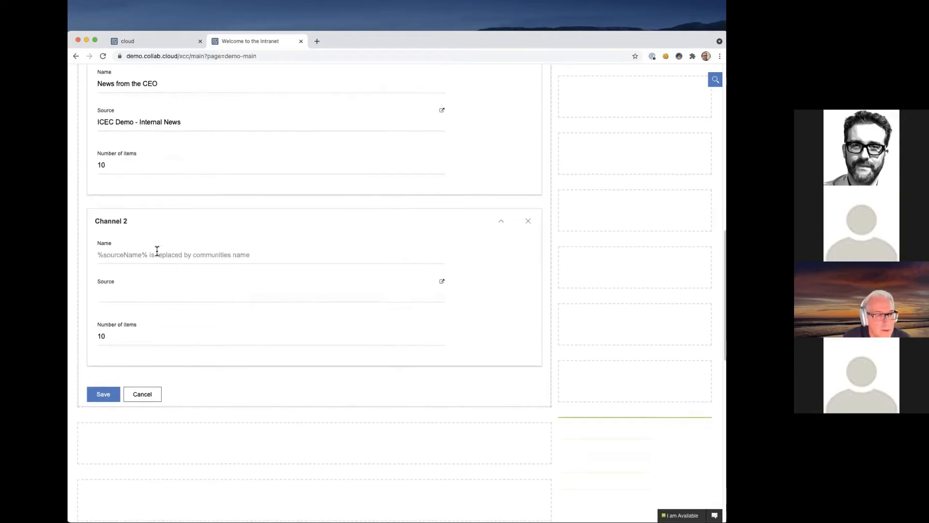
left_click(157, 253)
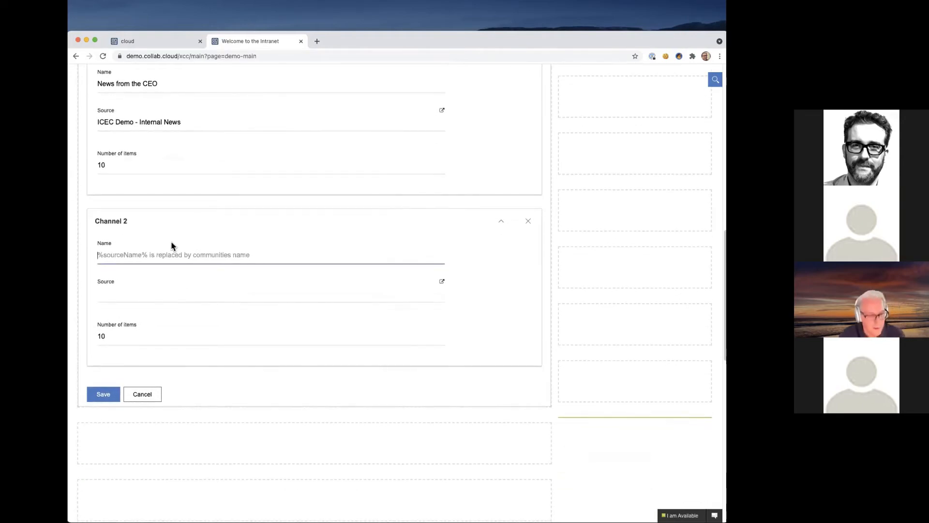
type("N")
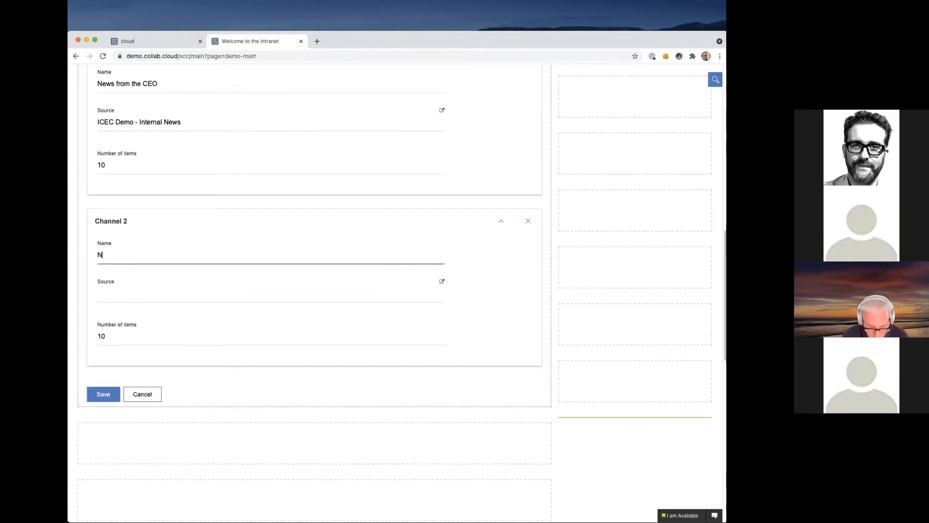
type("ews from the Field")
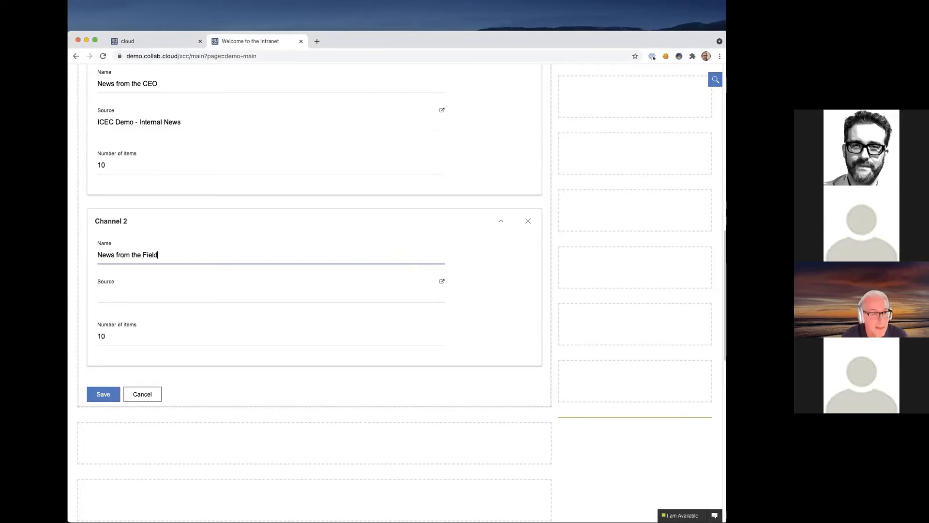
left_click(164, 294)
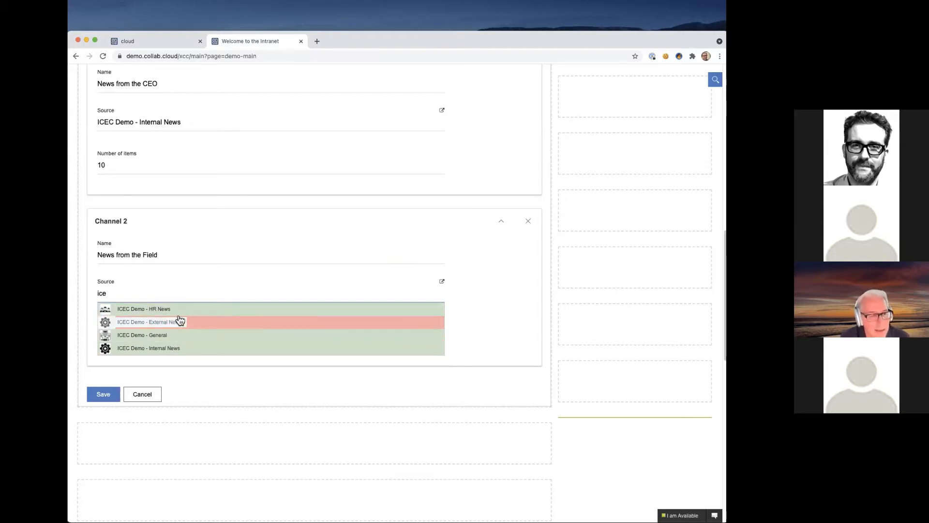
left_click(178, 348)
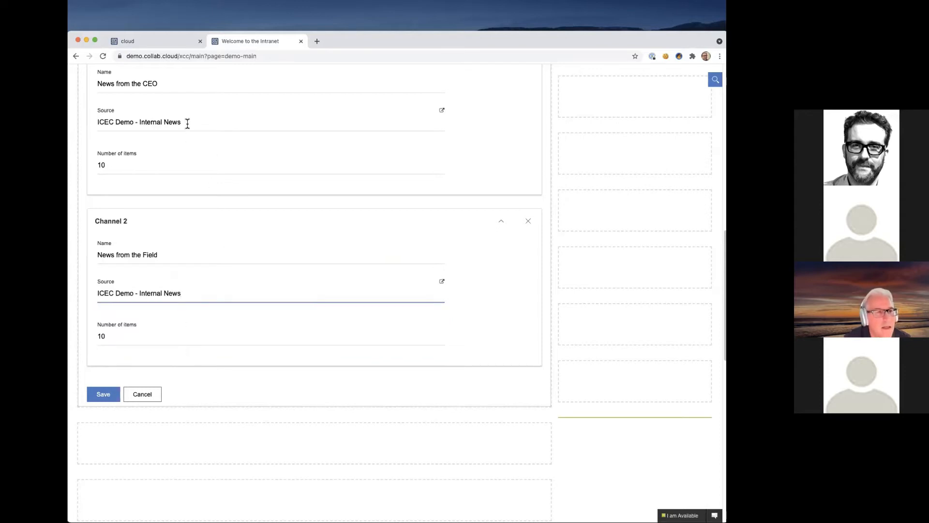
Step: Change the source of Channel 1 to the ICEC Demo - General community and save the widget settings
left_click_drag(187, 124, 94, 125)
type("genr")
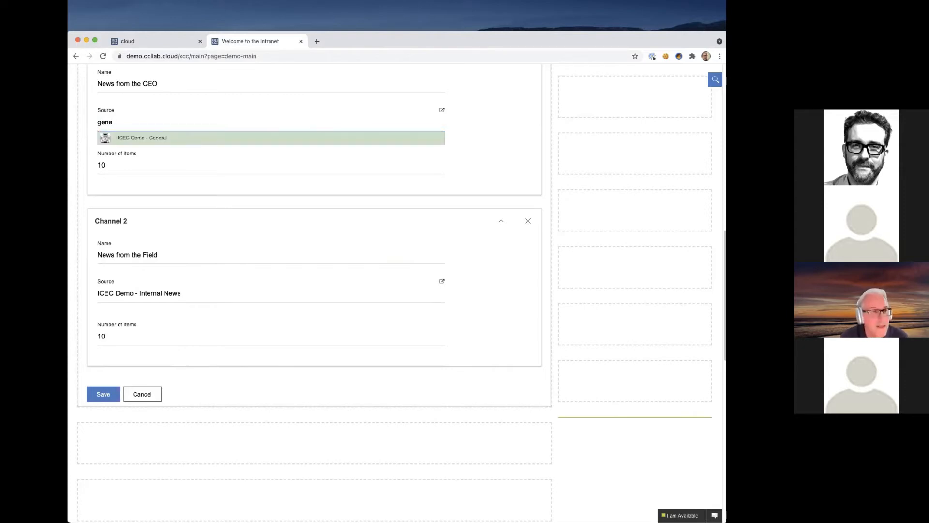
left_click(137, 138)
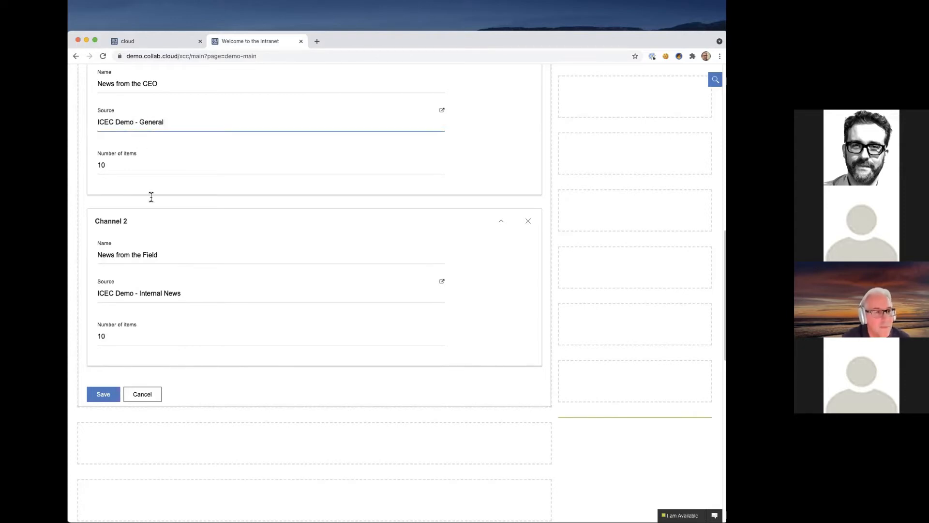
left_click(106, 393)
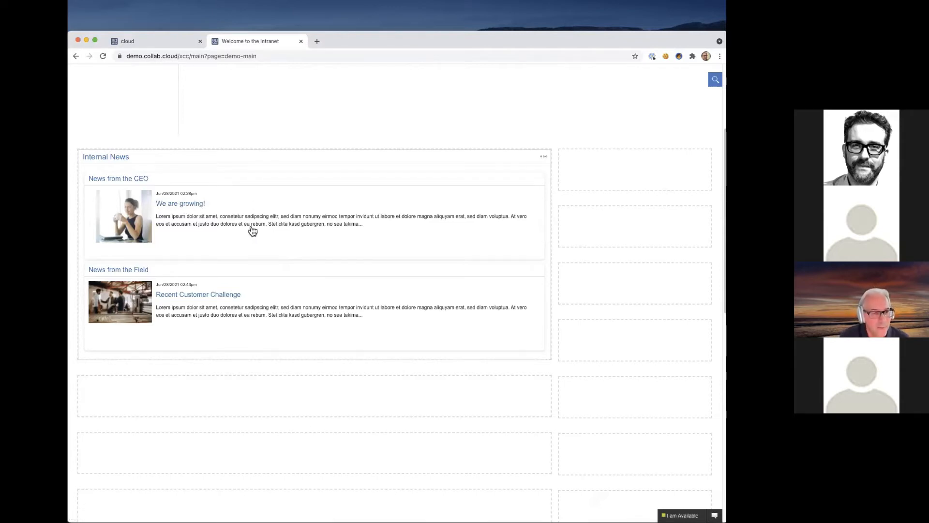
Step: Create a People Finder widget with the ID find-people
scroll(249, 240, "up", 1)
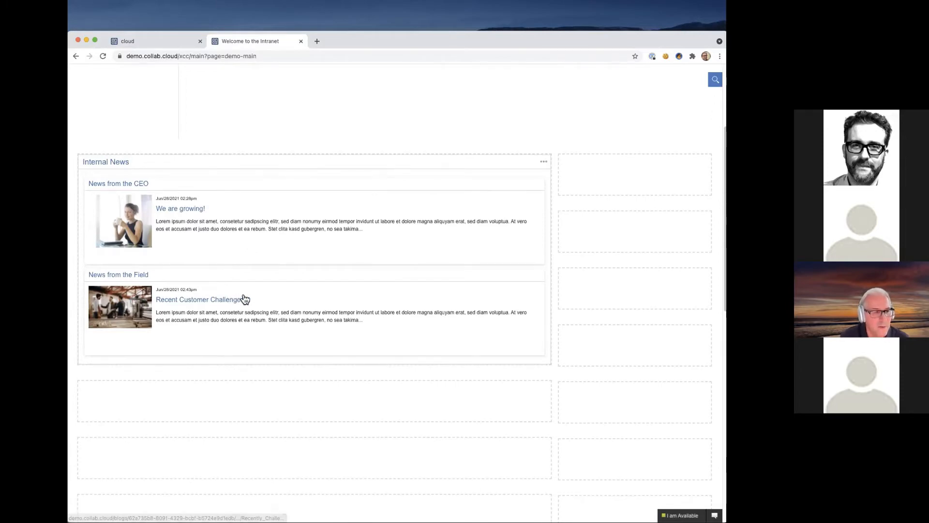
scroll(244, 299, "up", 3)
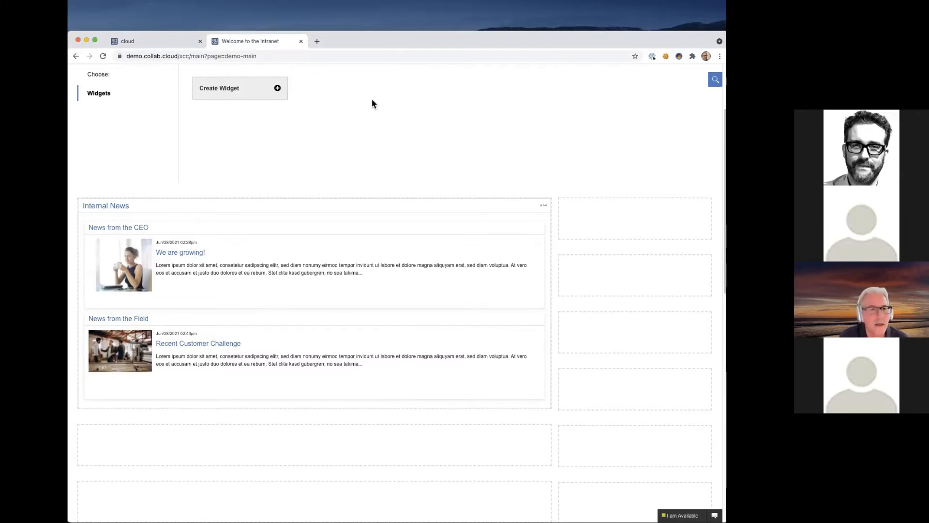
scroll(338, 103, "up", 2)
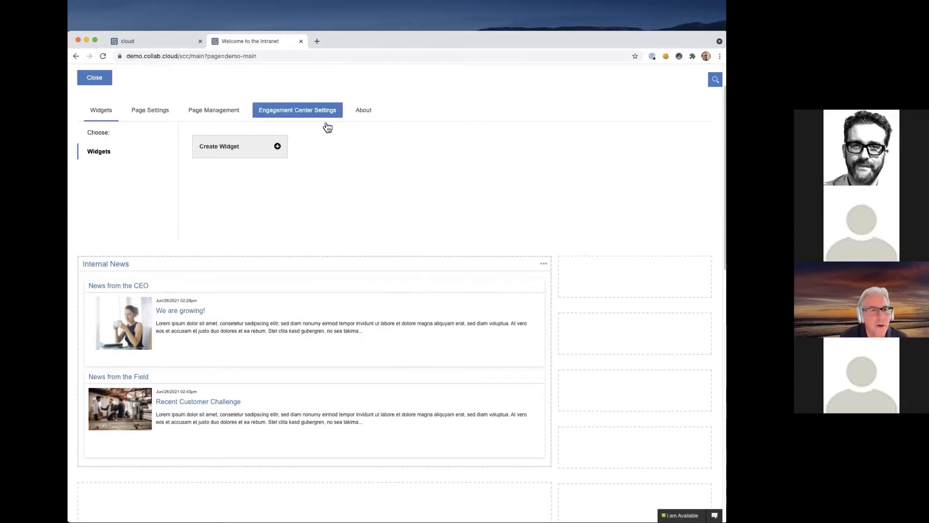
left_click(248, 148)
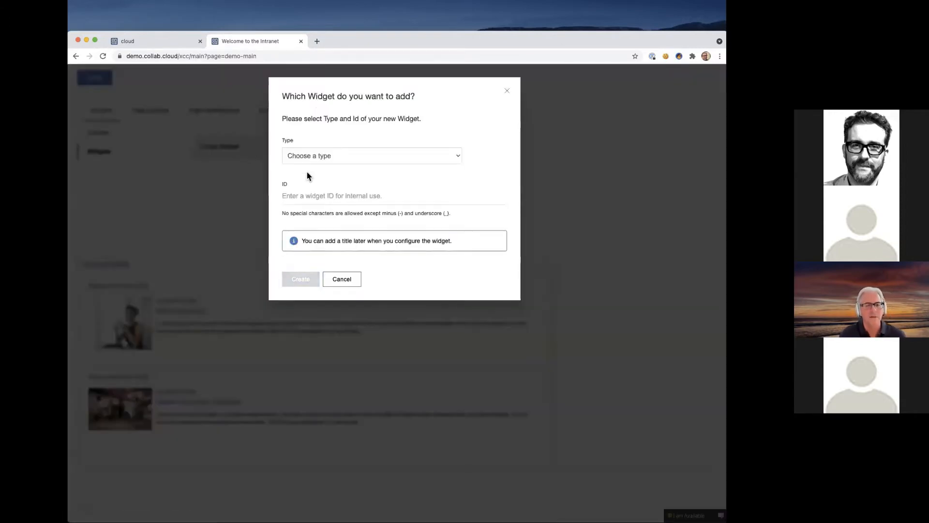
left_click(332, 157)
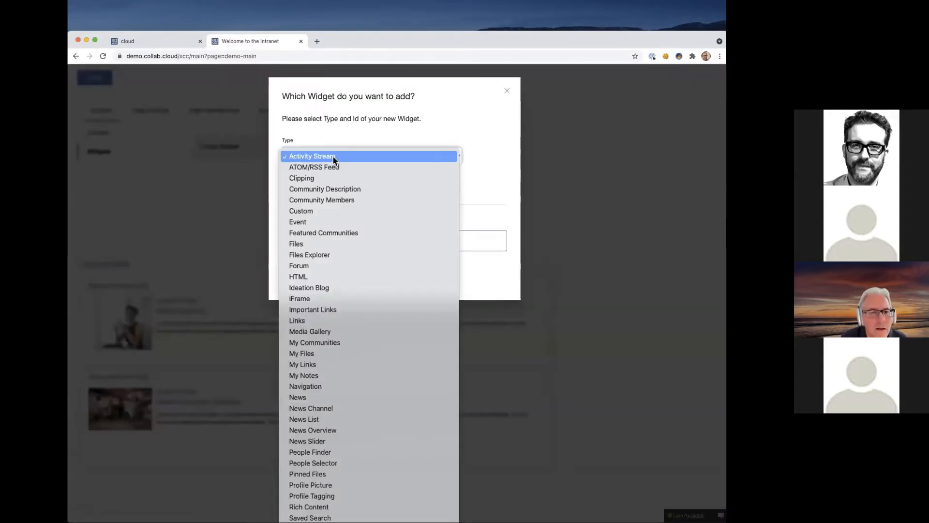
scroll(351, 354, "down", 1)
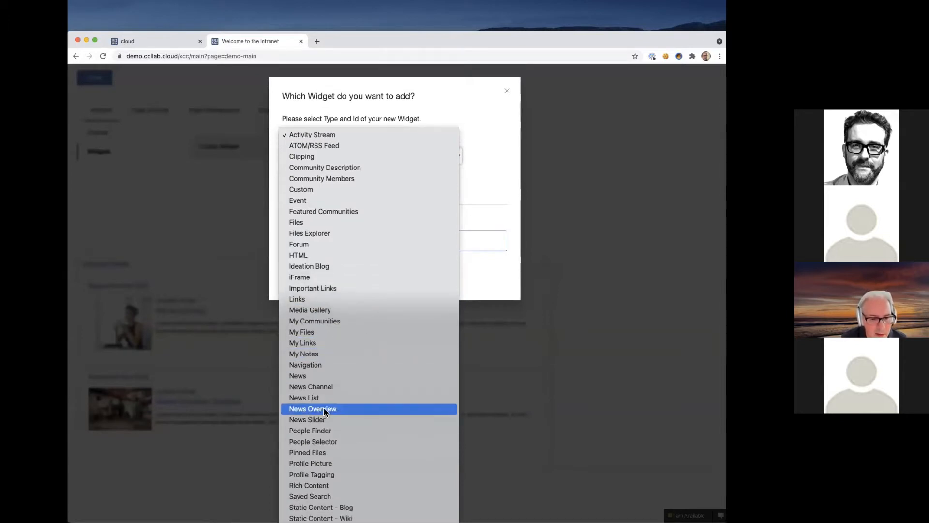
left_click(329, 430)
left_click(371, 195)
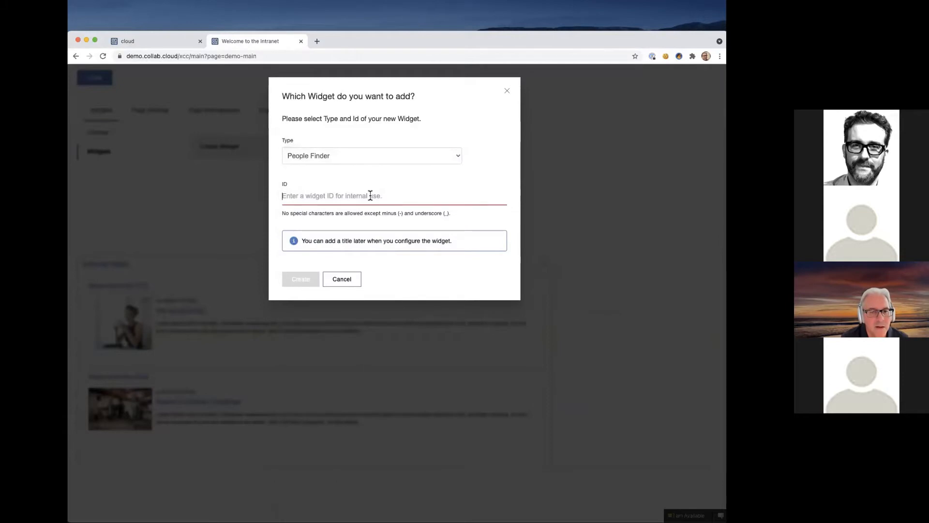
type("find-poeple")
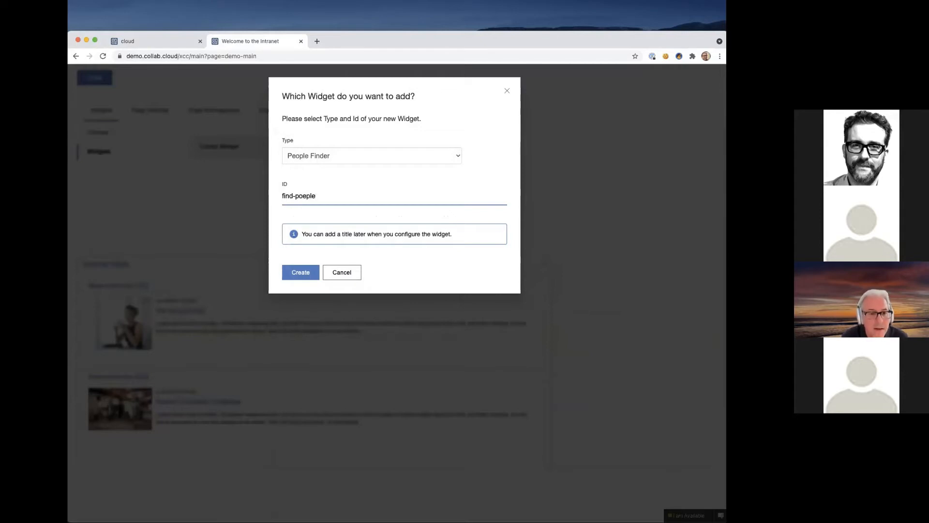
key("BackSpace")
key("BackSpace")
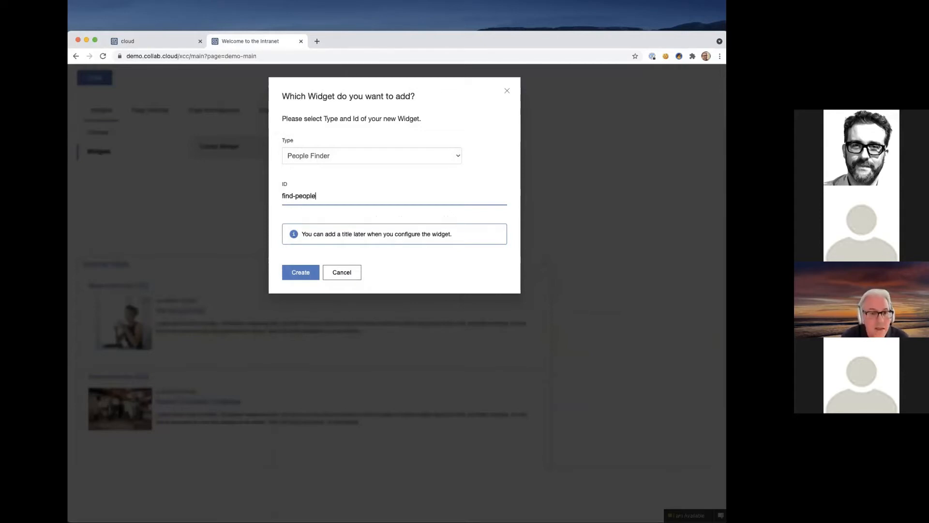
left_click(306, 273)
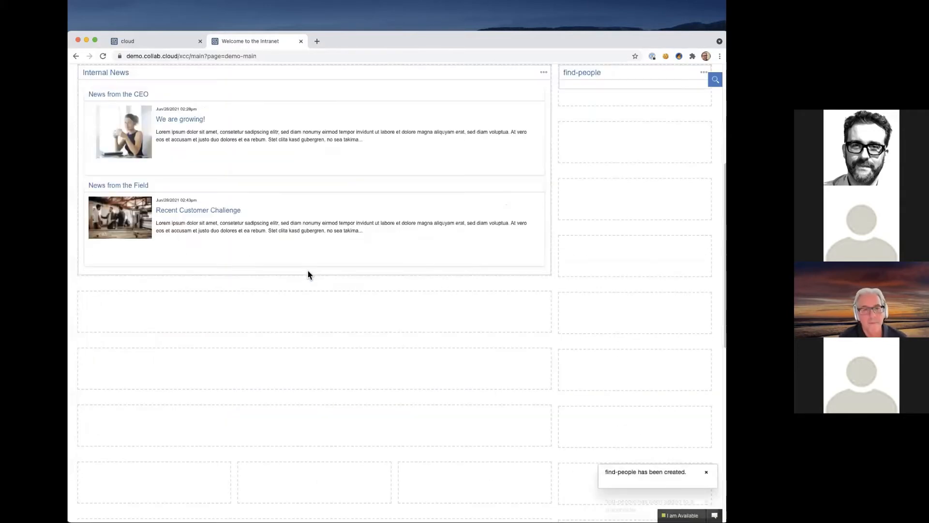
Step: Move the find-people widget below the Internal News widget and back to the first slot of the narrow column
scroll(423, 241, "up", 3)
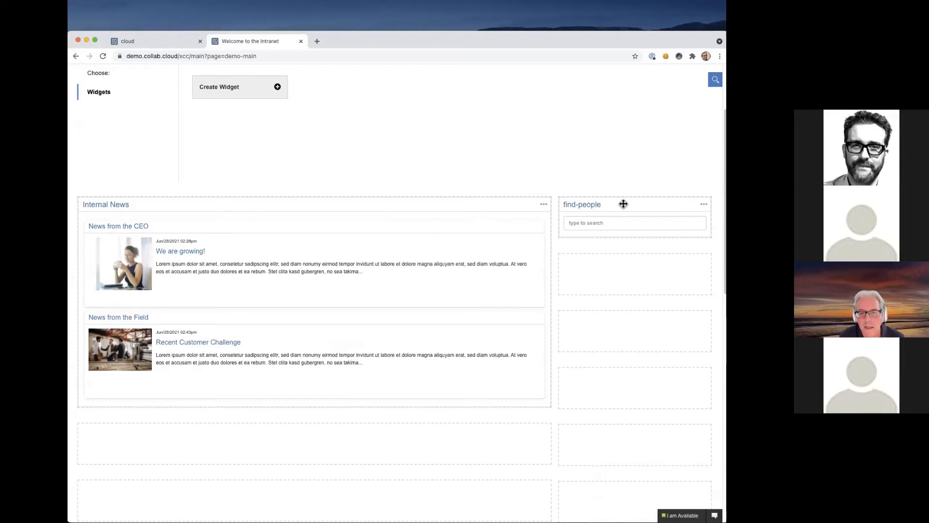
left_click_drag(623, 203, 503, 443)
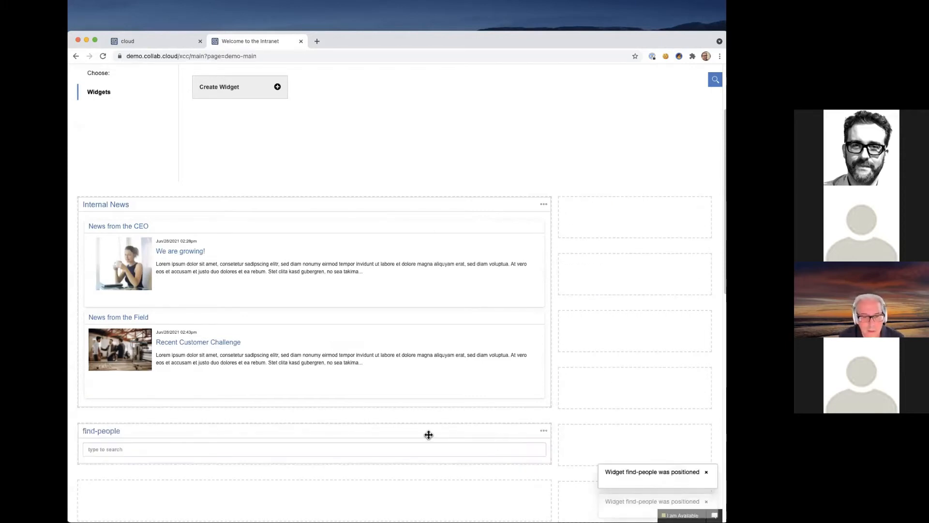
left_click_drag(305, 430, 600, 222)
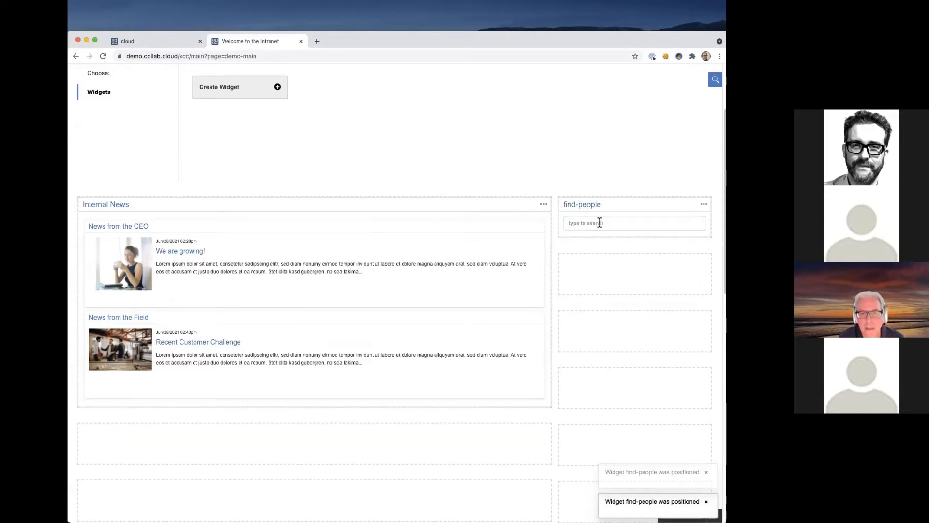
Step: Set the title of the find-people widget to "Find a Colleague" and save the widget settings
left_click(704, 206)
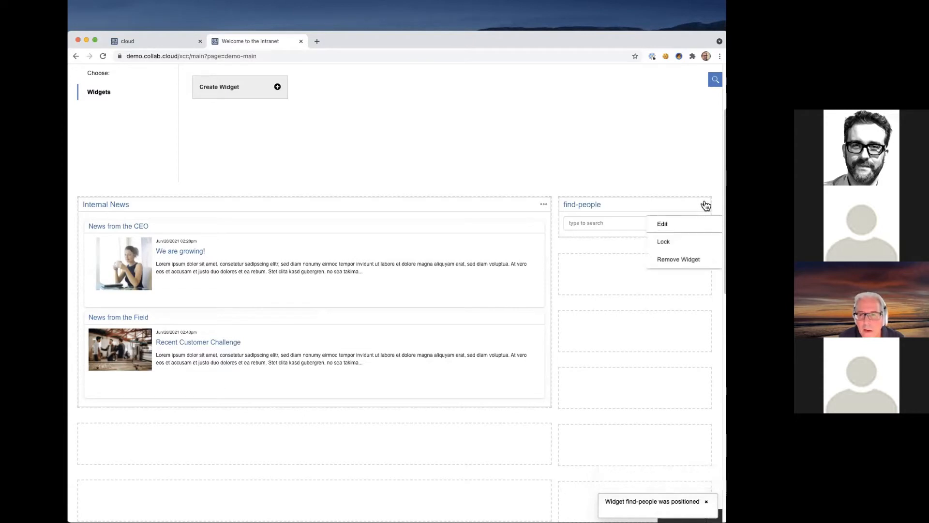
left_click(691, 223)
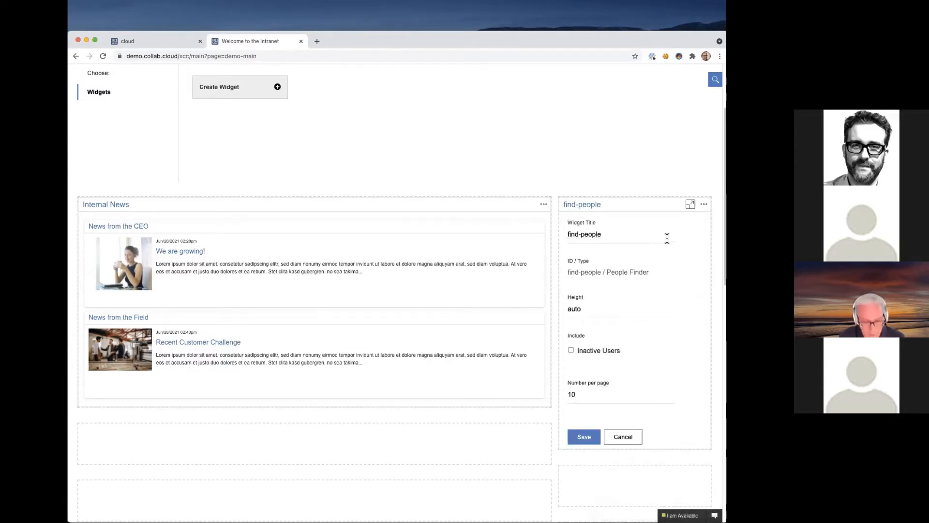
left_click_drag(624, 234, 564, 235)
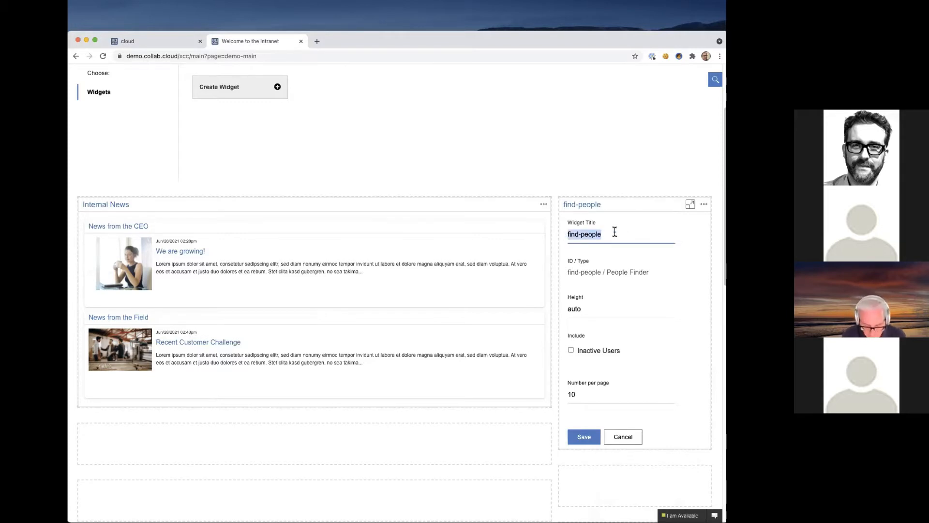
type("Fin")
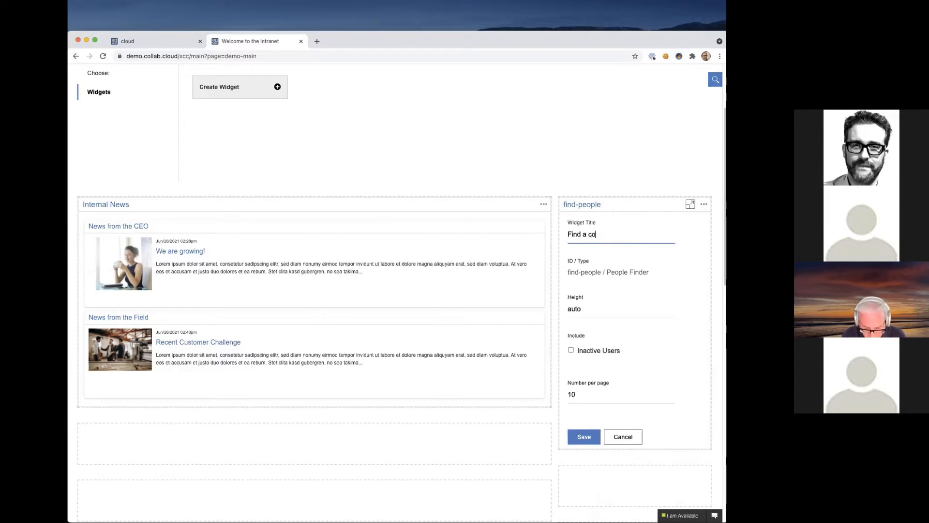
type("d a Col")
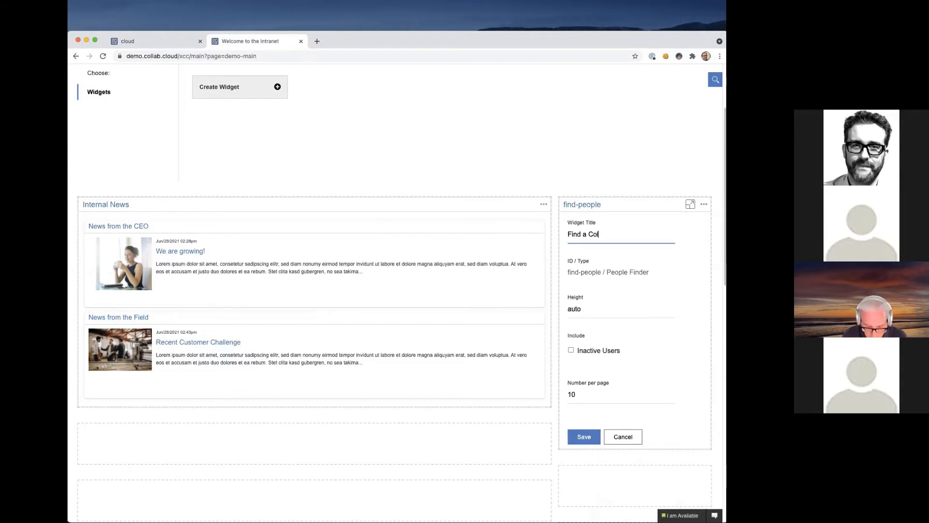
type("lea")
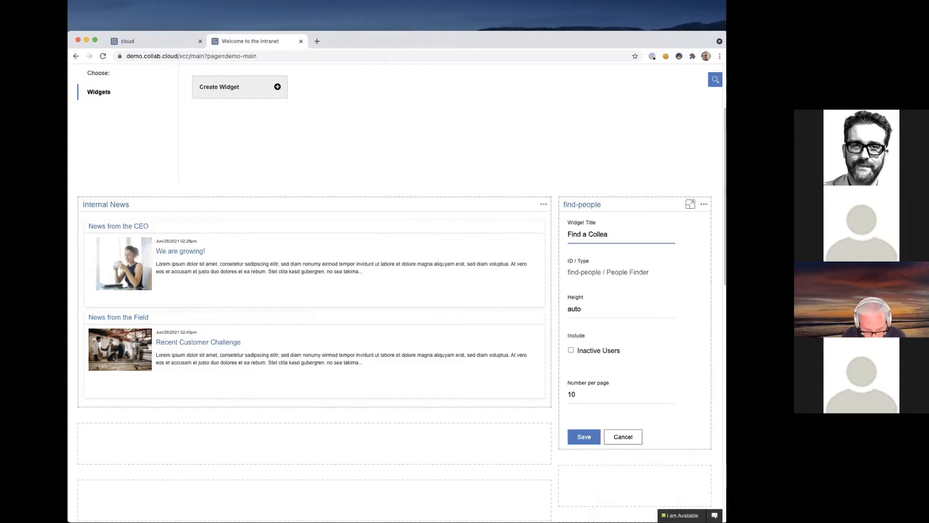
type("gue")
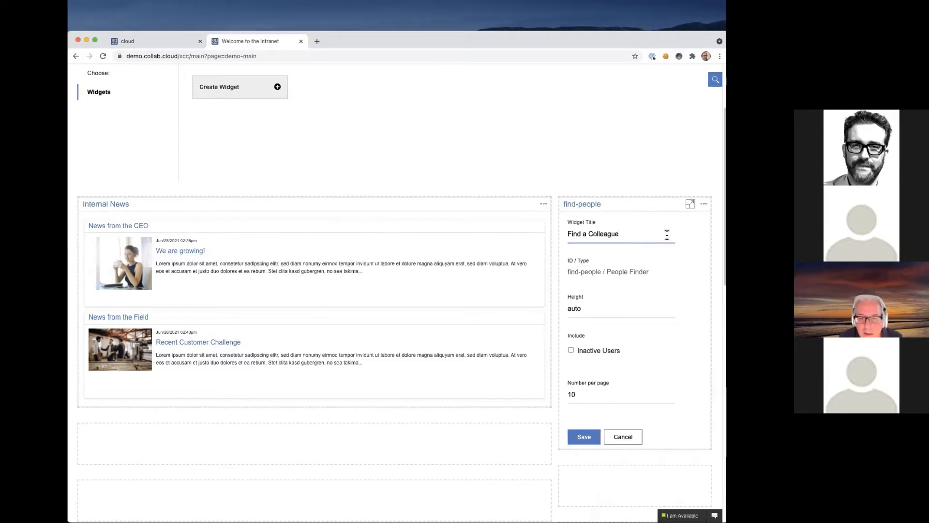
scroll(667, 235, "down", 1)
scroll(667, 235, "down", 1)
scroll(648, 271, "down", 2)
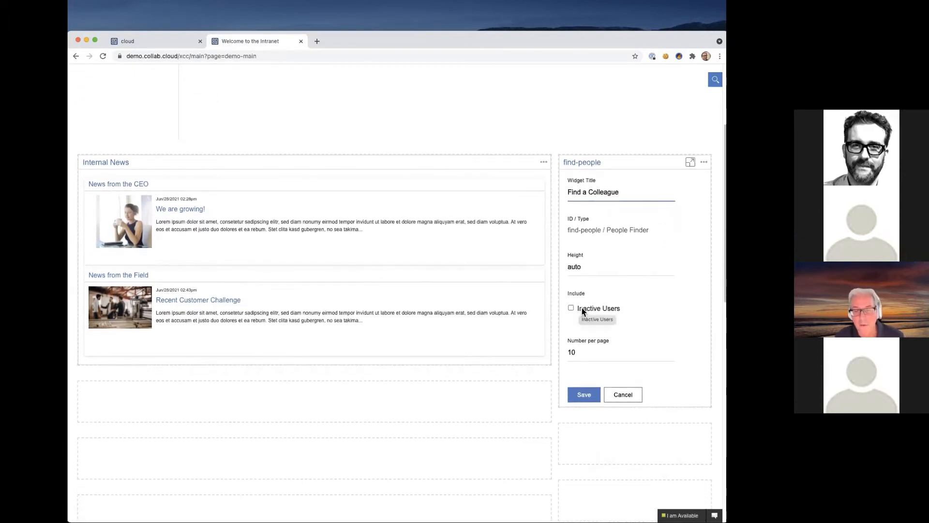
left_click(583, 394)
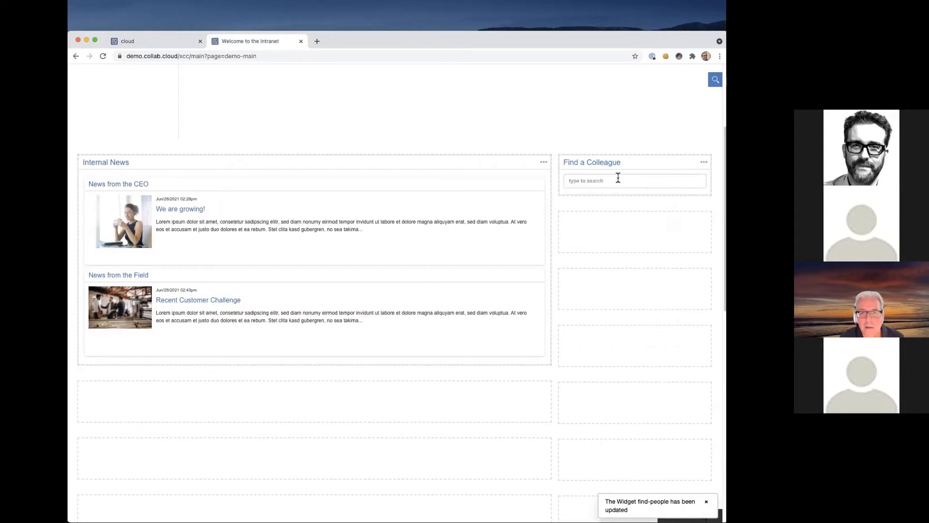
Step: Test the Find a Colleague widget by searching for people with "ca"
left_click(618, 178)
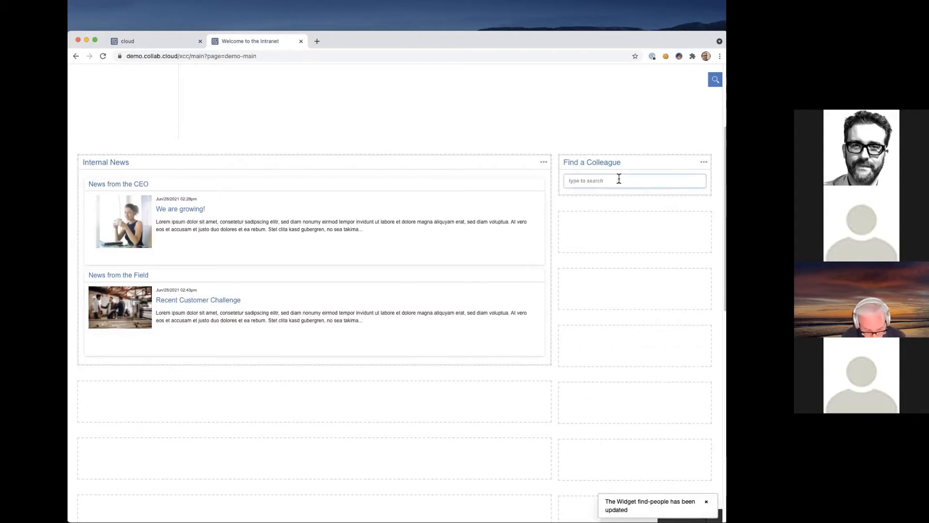
type("ca")
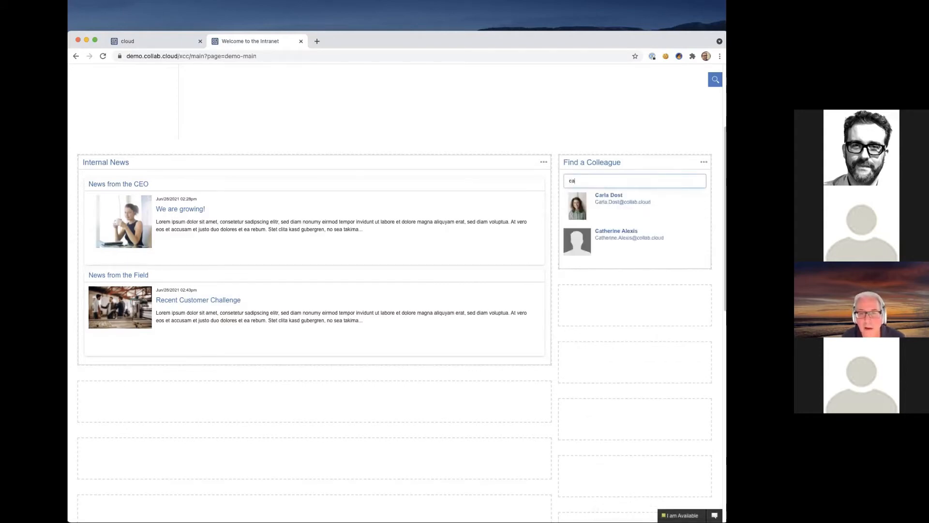
left_click(618, 280)
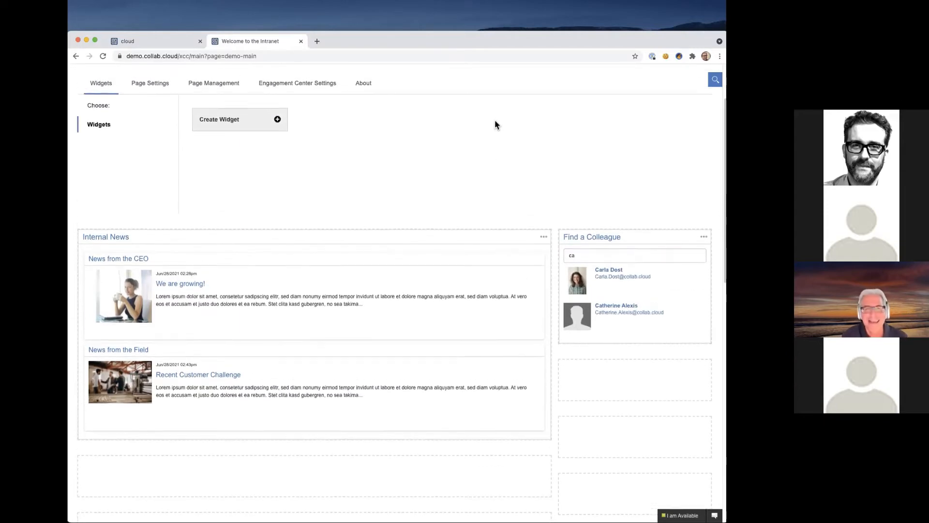
scroll(409, 176, "down", 3)
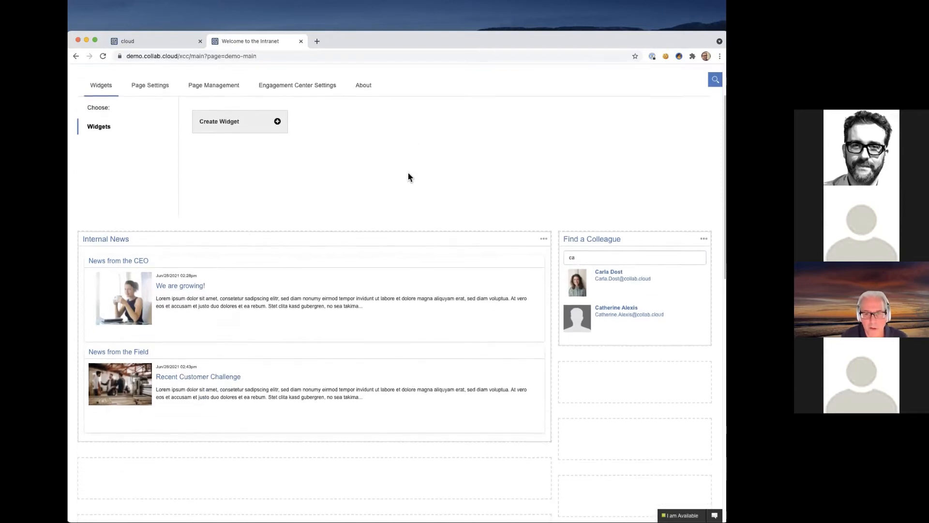
Step: Create an Important Links widget with the ID important-links and place it below the Find a Colleague widget in the narrow column
left_click(235, 115)
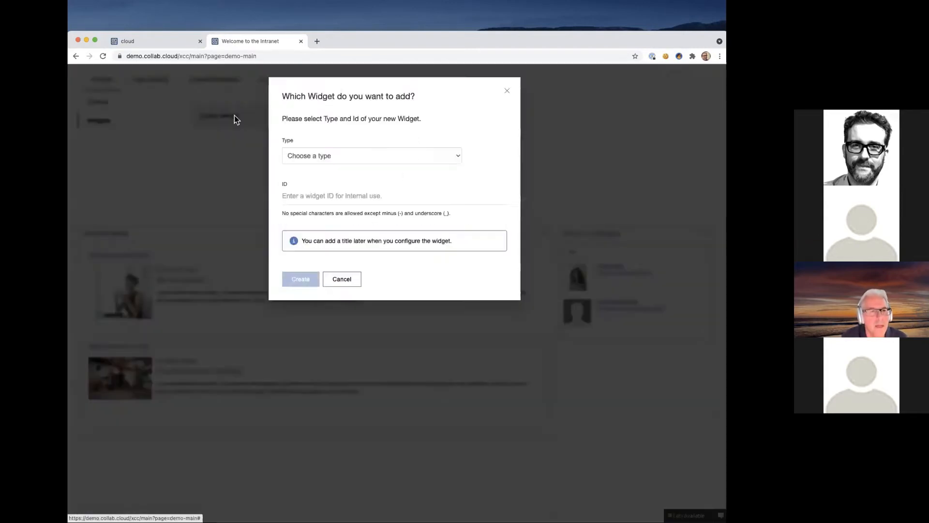
left_click(344, 158)
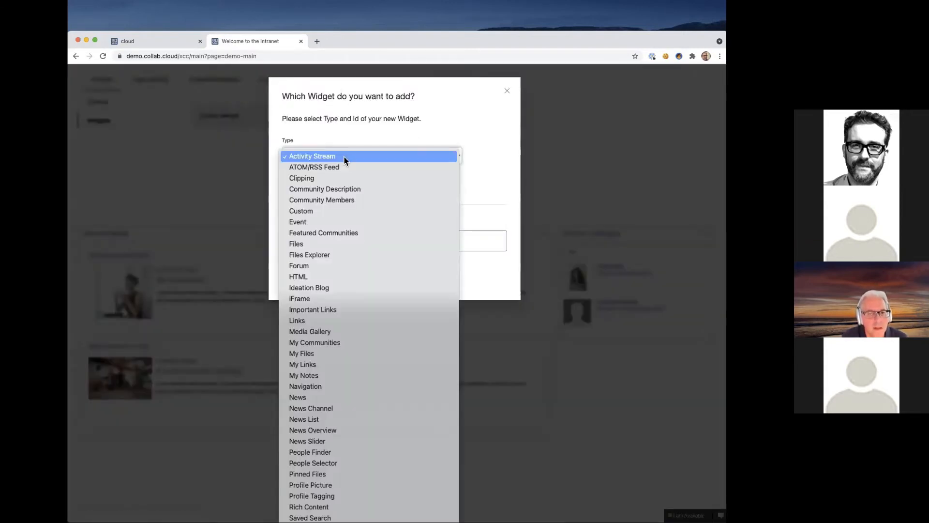
left_click(325, 313)
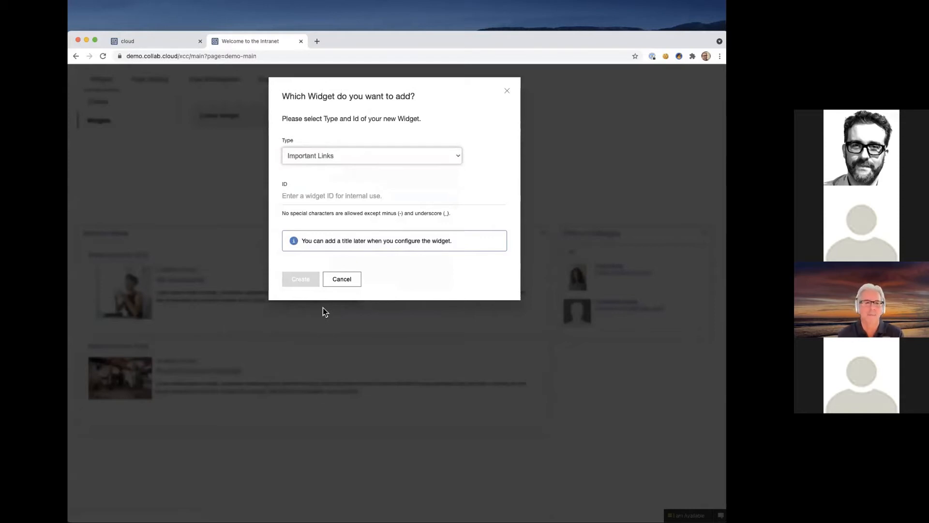
left_click(323, 198)
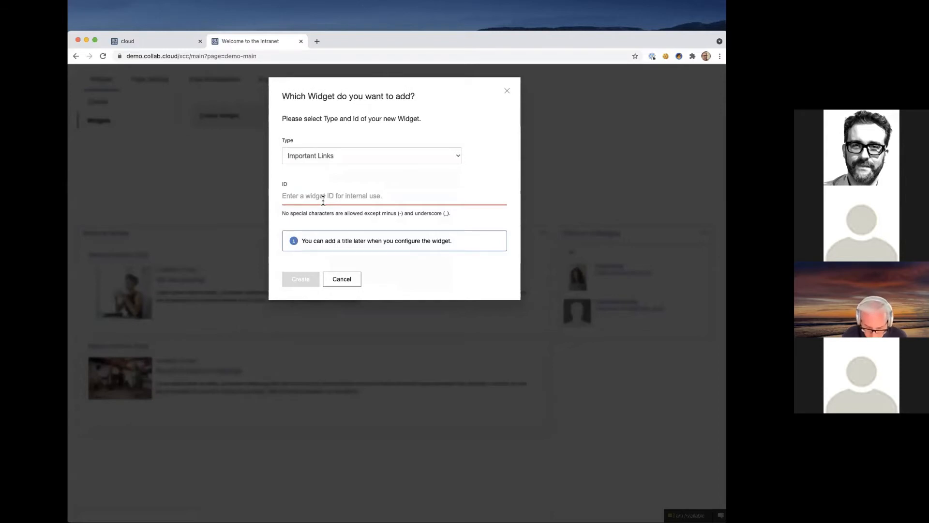
type("important")
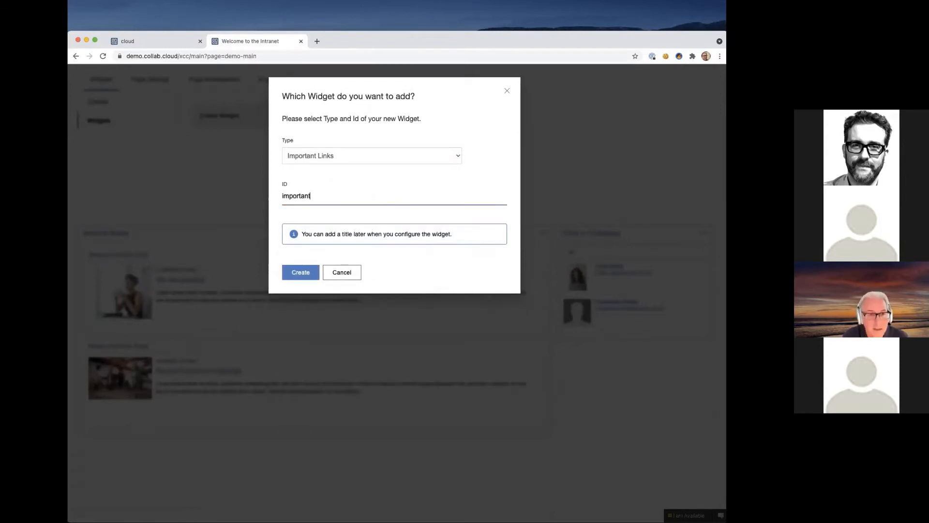
type("-links")
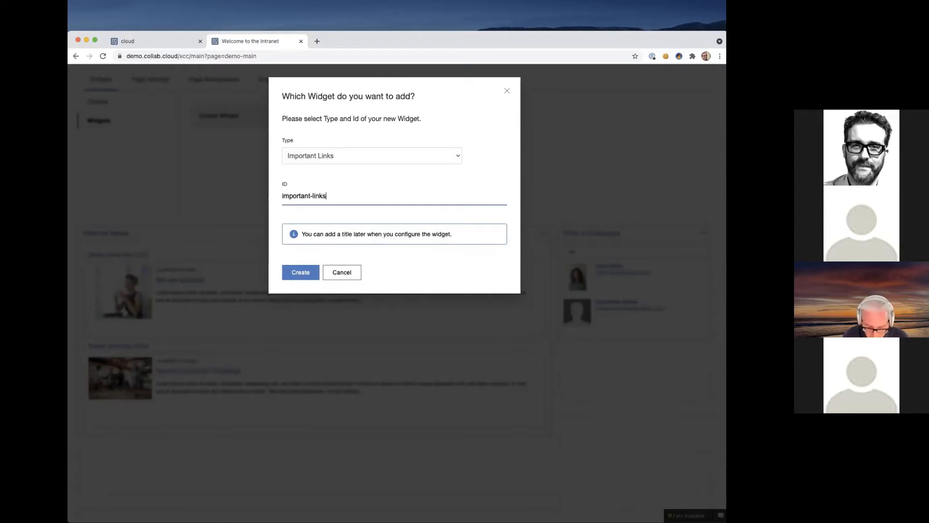
left_click(302, 274)
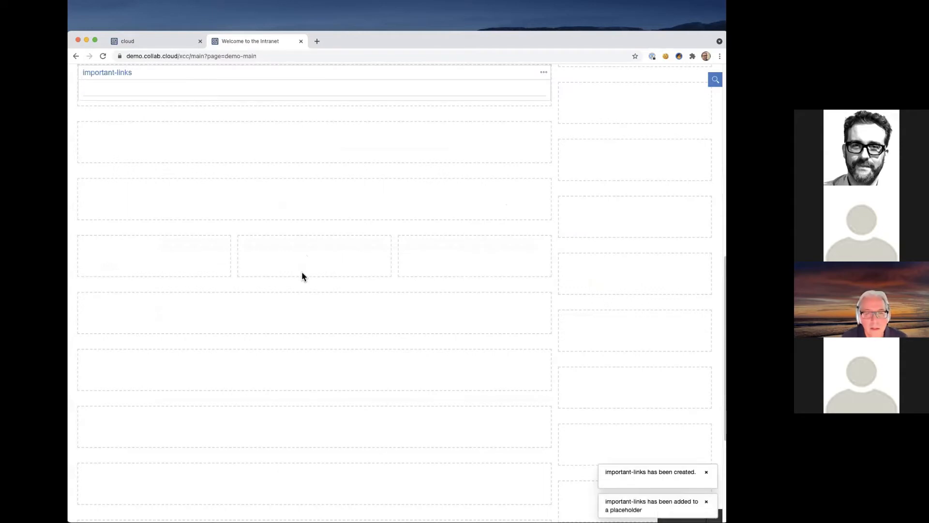
scroll(533, 217, "up", 5)
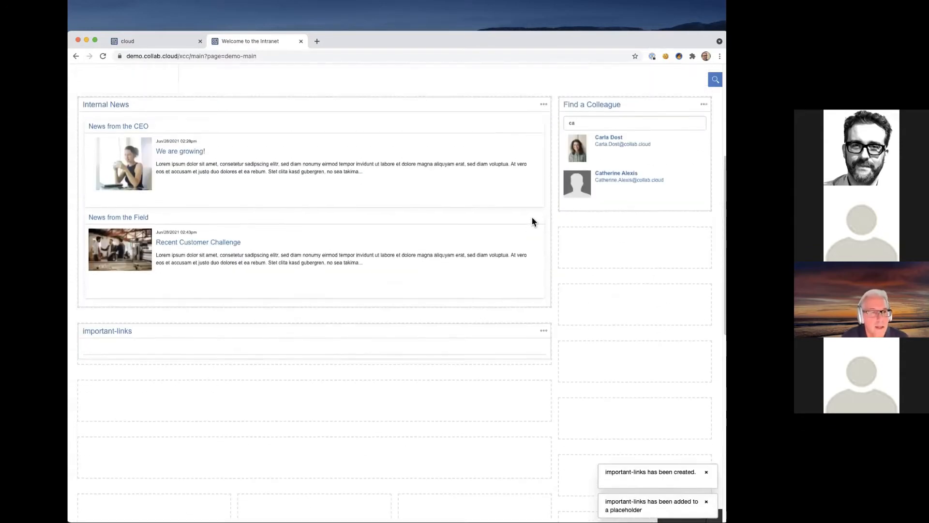
left_click_drag(282, 415, 611, 319)
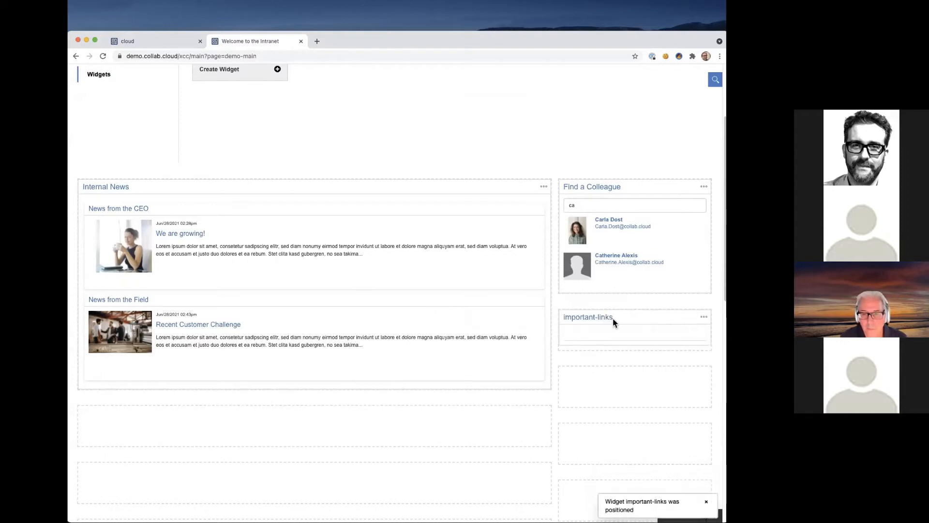
Step: Change the title of the important-links widget to "Important Links" in its settings
left_click(704, 317)
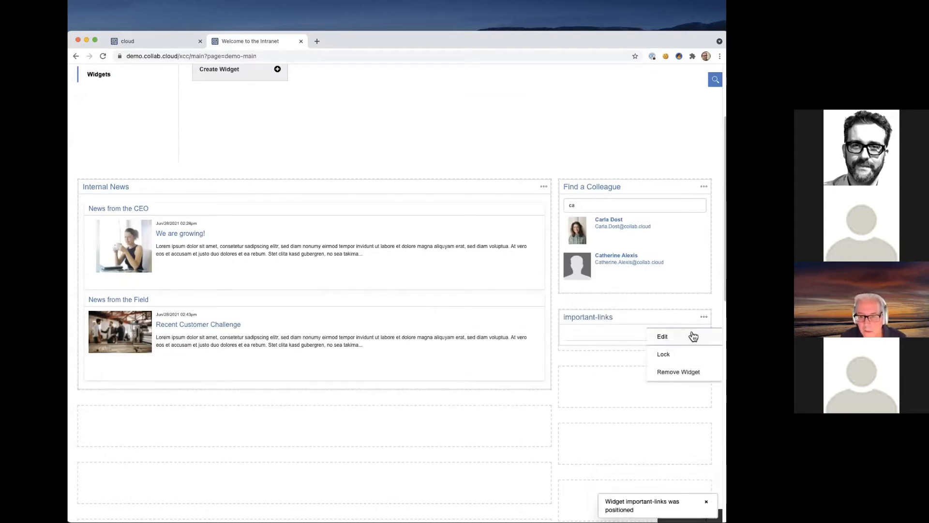
left_click(692, 336)
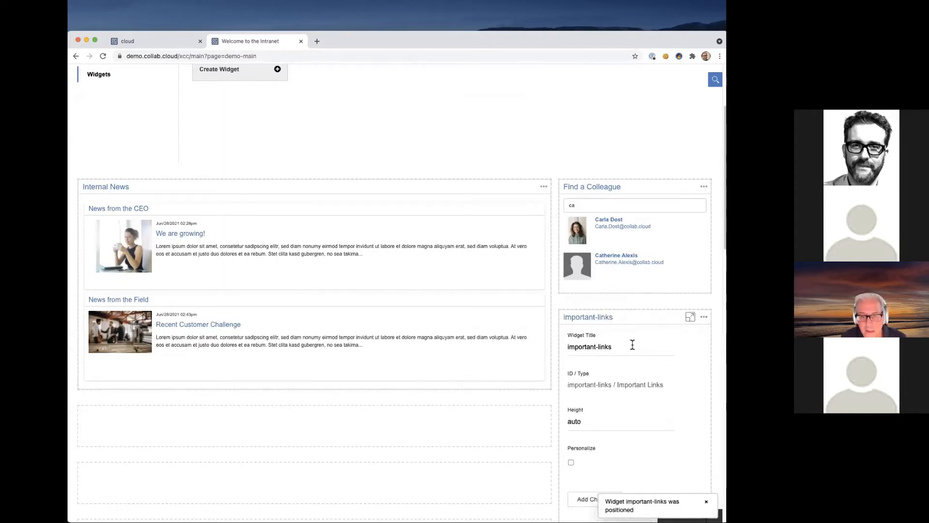
left_click(632, 344)
left_click_drag(613, 347, 565, 348)
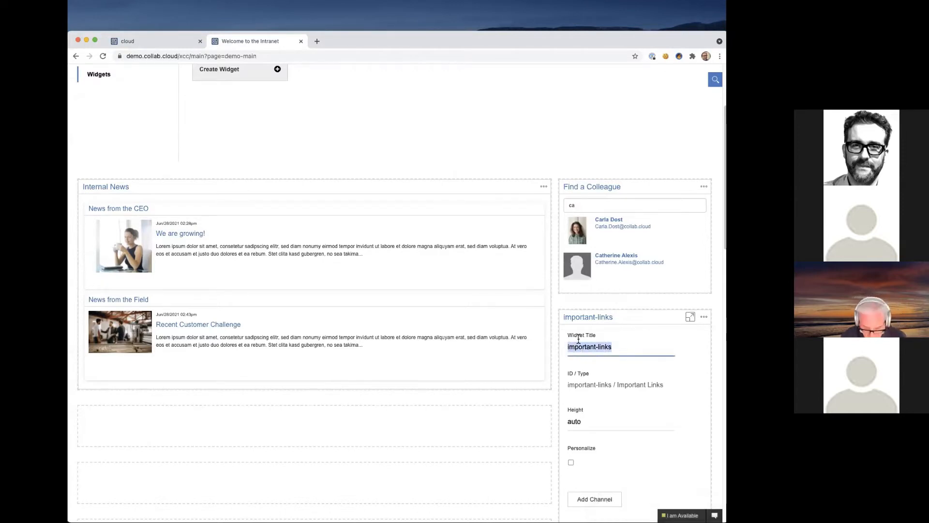
type("Important ")
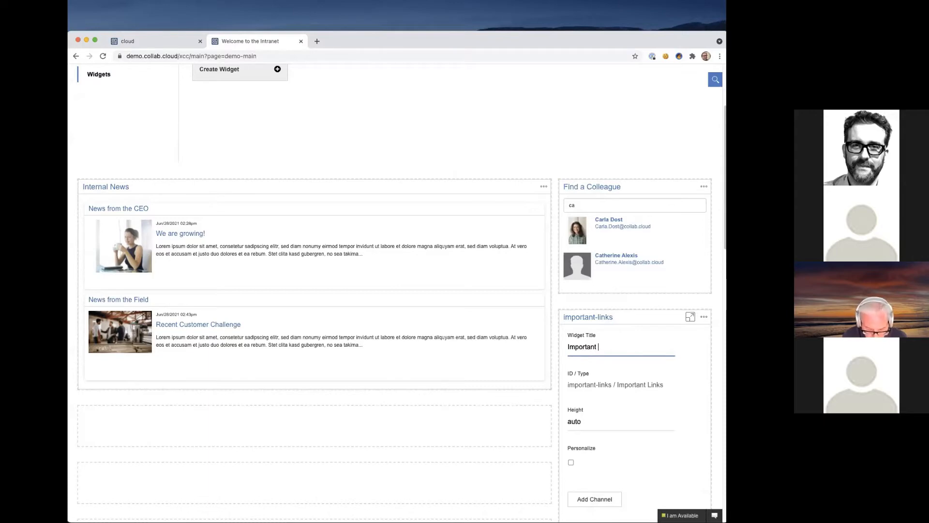
type("Linkd")
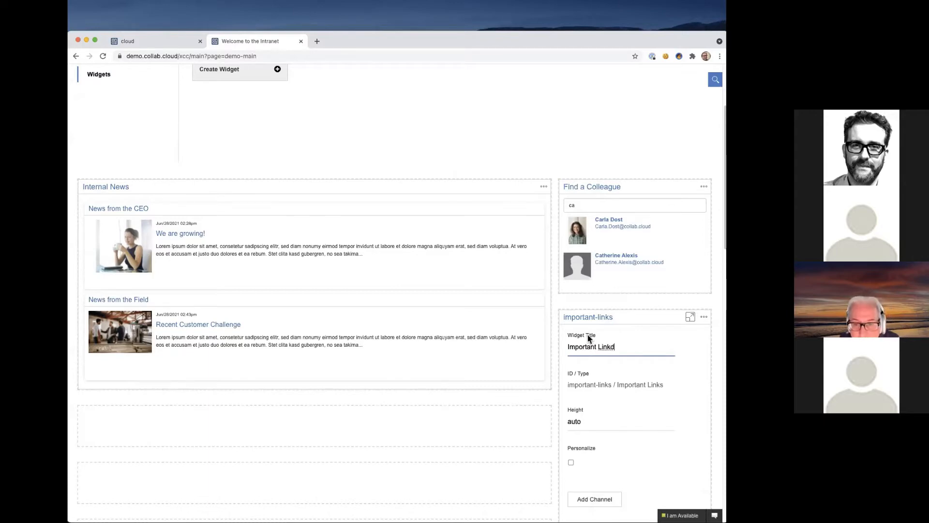
key("BackSpace")
type("s")
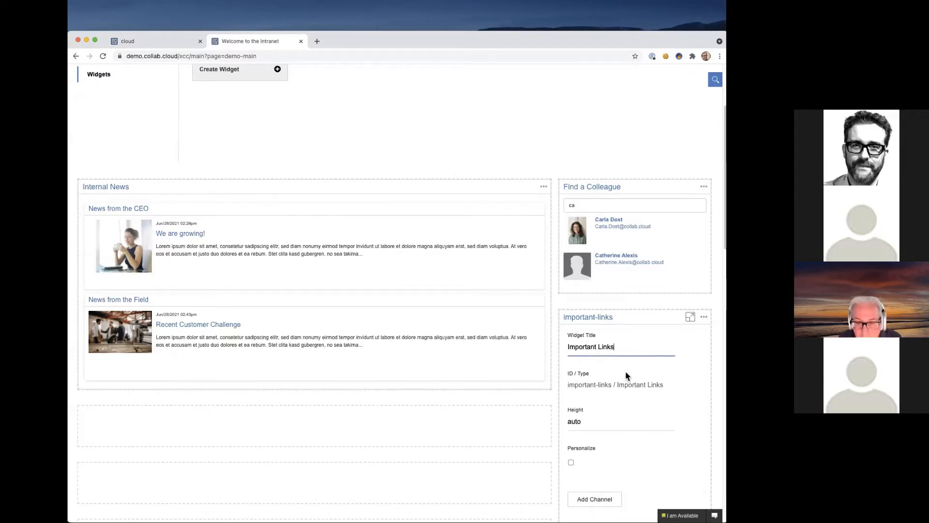
Step: Replace the placeholder name of Channel 1 in the important-links widget with "Internal"
scroll(625, 370, "down", 3)
scroll(625, 370, "down", 2)
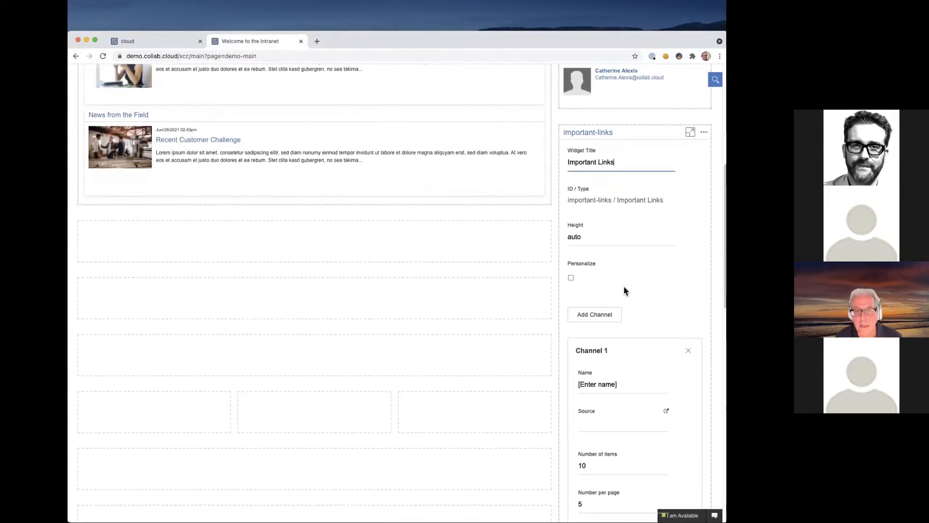
scroll(623, 290, "down", 2)
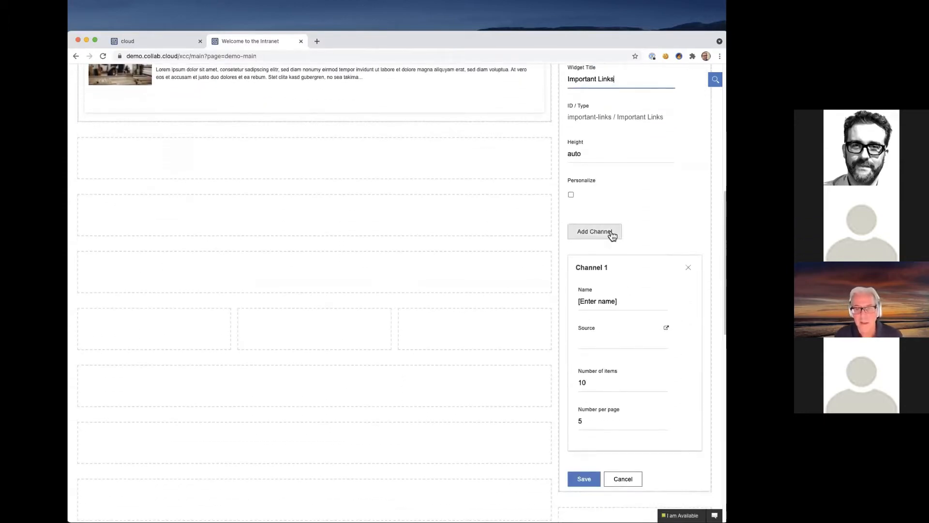
left_click(622, 300)
key("BackSpace")
key("BackSpace")
key("BackSpace")
key("BackSpace")
key("BackSpace")
key("BackSpace")
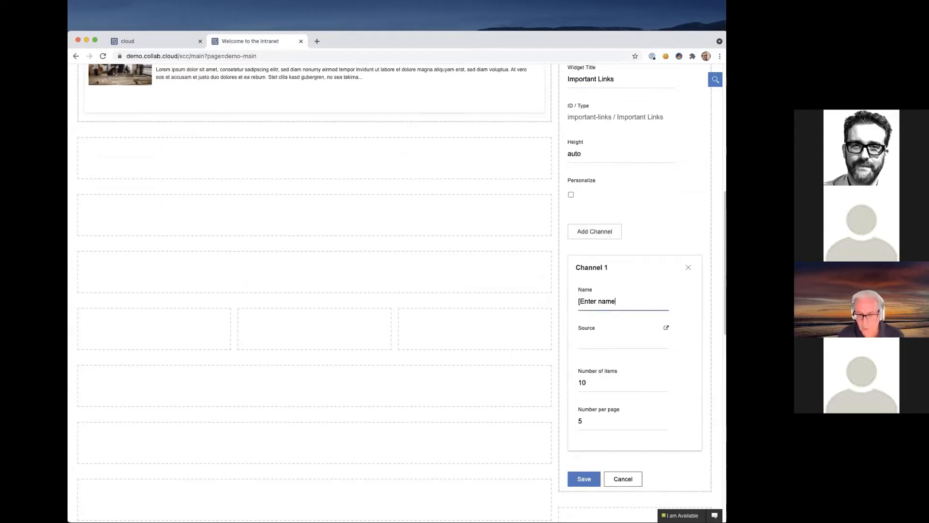
key("BackSpace")
key("BackSpace")
key("BackSpace")
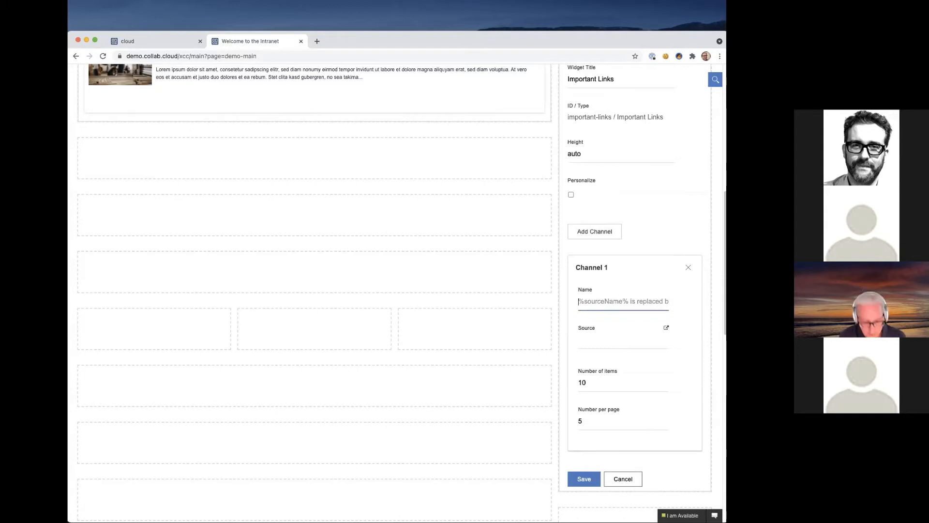
type("Internal")
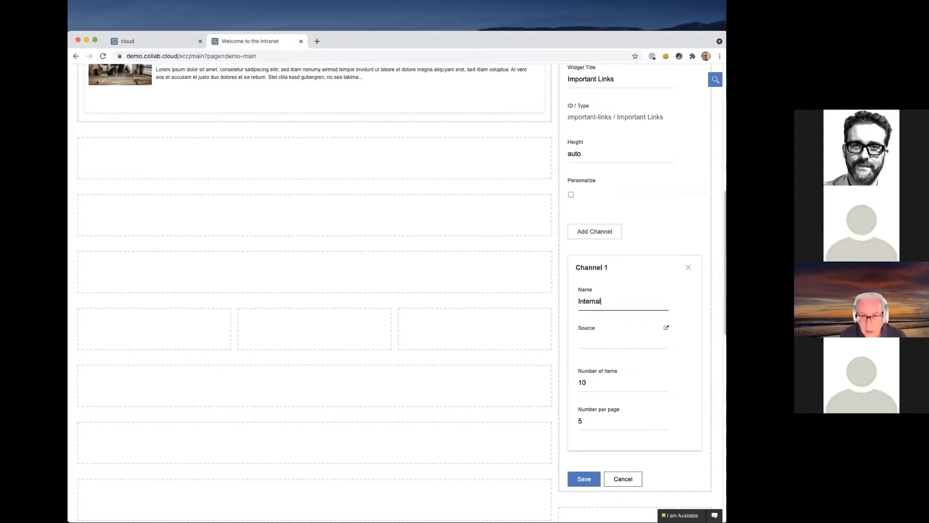
Step: Select the ICEC Demo - Internal community as the source of the Internal channel
left_click(588, 344)
type("inte")
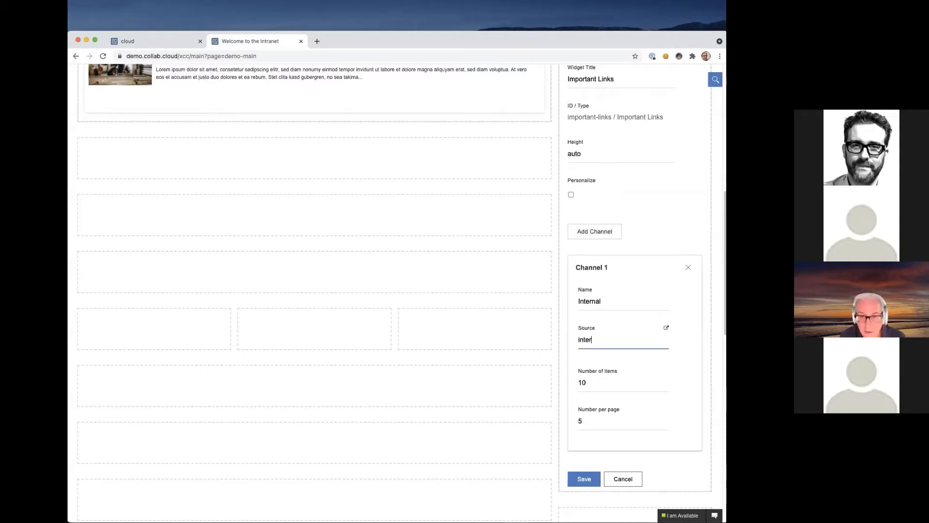
type("r")
left_click(614, 357)
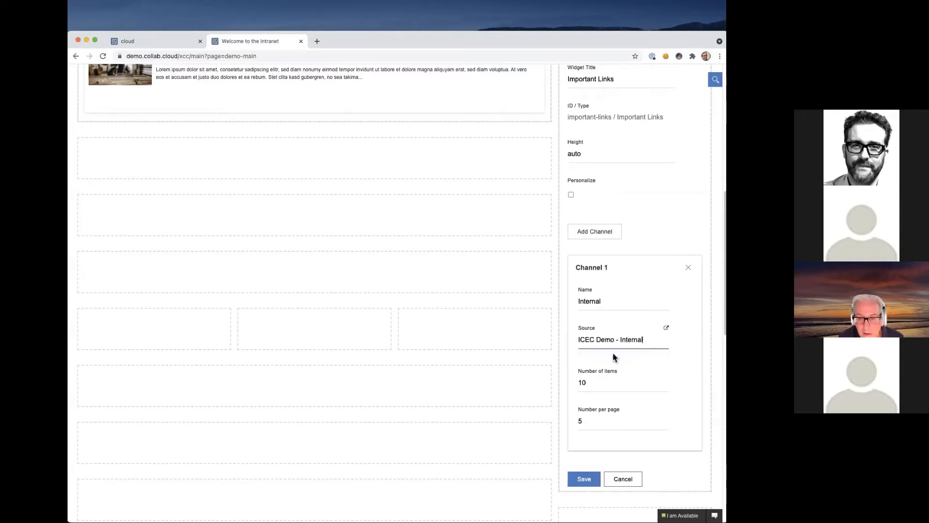
Step: Add a second channel to the important-links widget and name it "External"
left_click(594, 233)
scroll(619, 322, "down", 8)
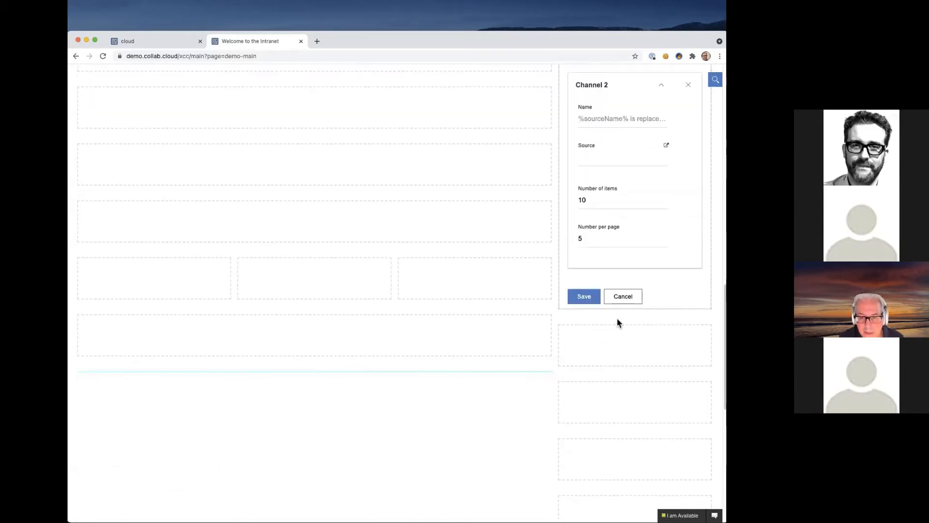
scroll(581, 235, "up", 1)
left_click(619, 158)
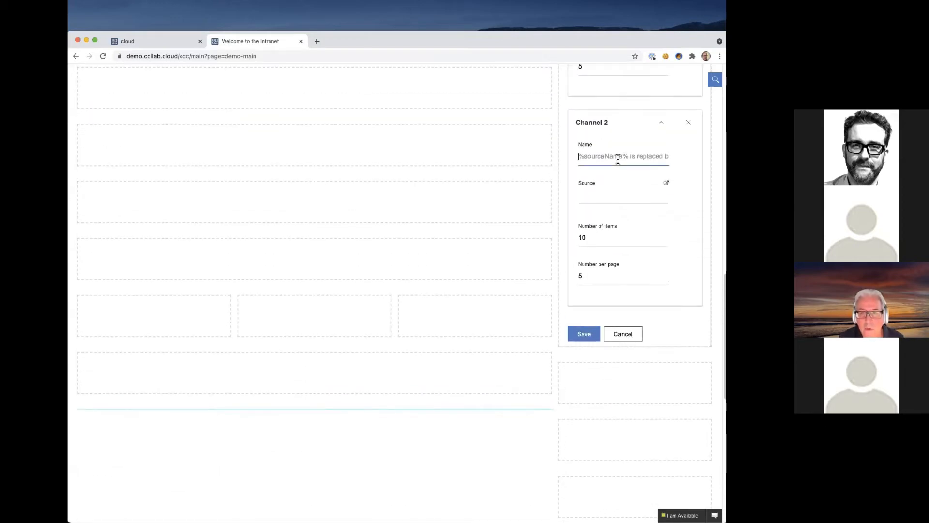
type("External")
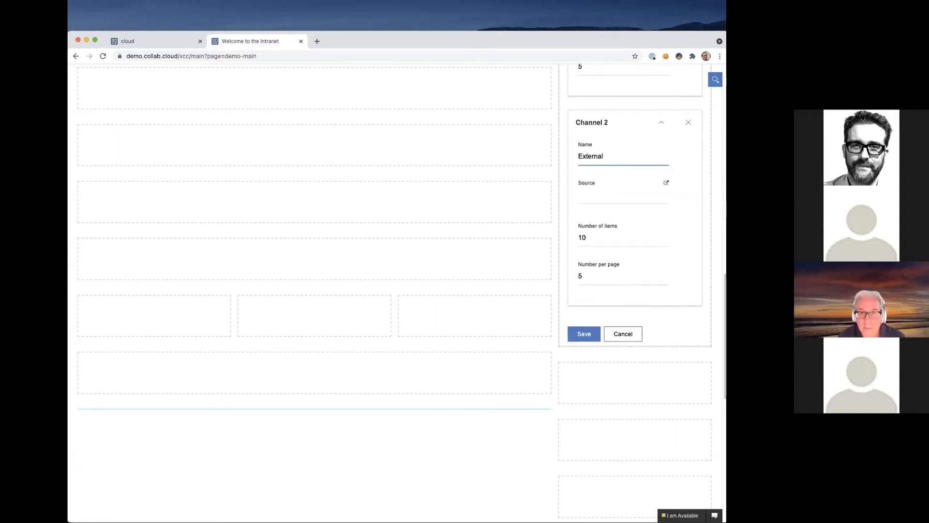
Step: Select the ICEC Demo - External community as the External channel's source, then save the widget and check both its link lists
left_click(614, 193)
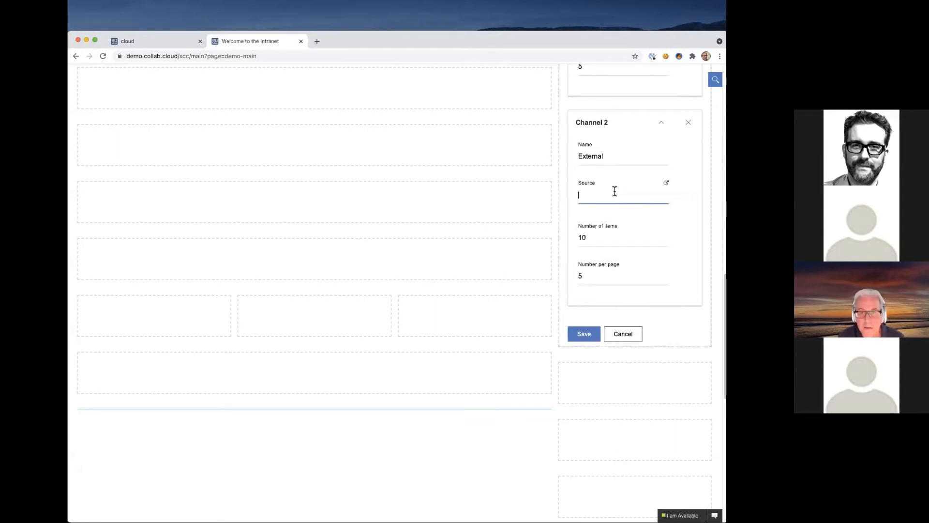
type("exter")
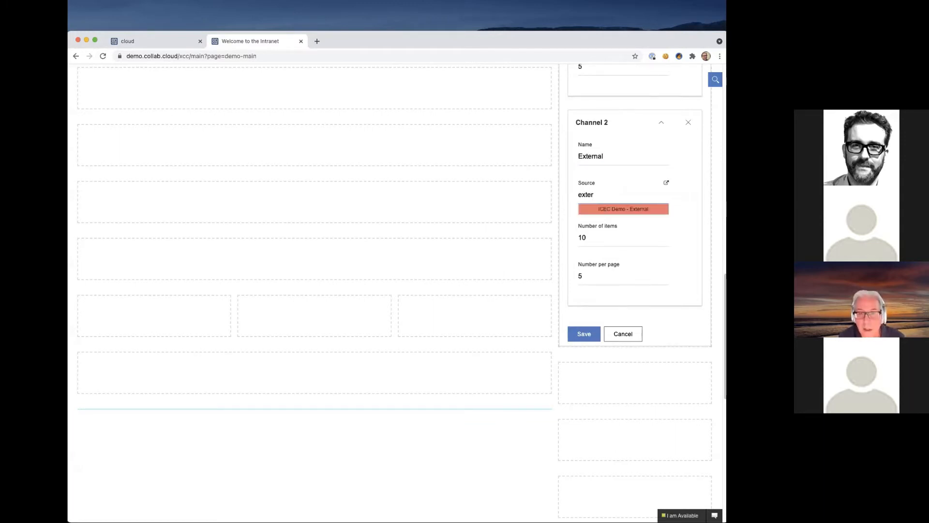
left_click(628, 212)
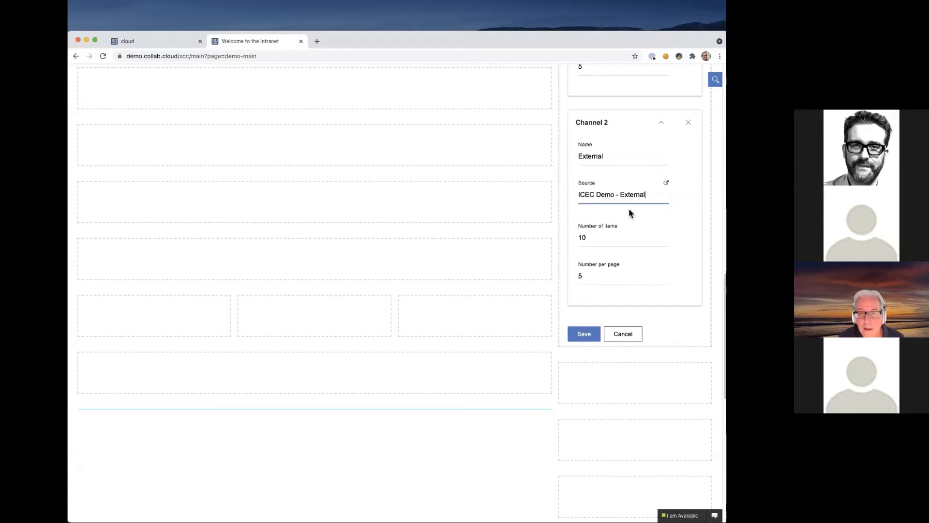
left_click(584, 334)
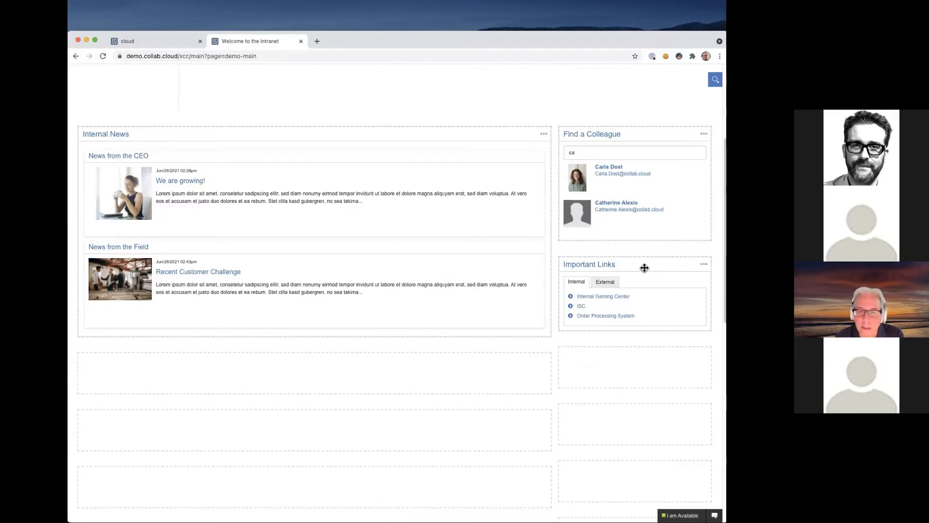
left_click(598, 285)
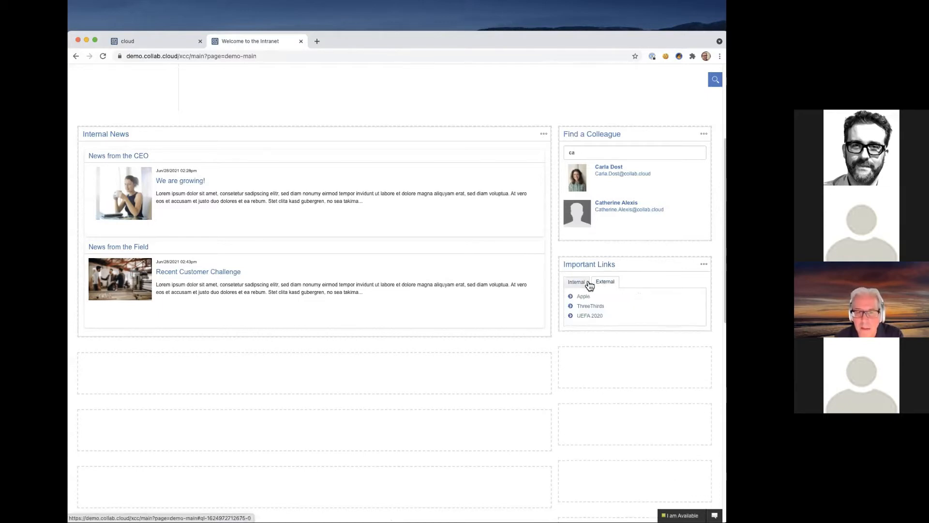
left_click(583, 285)
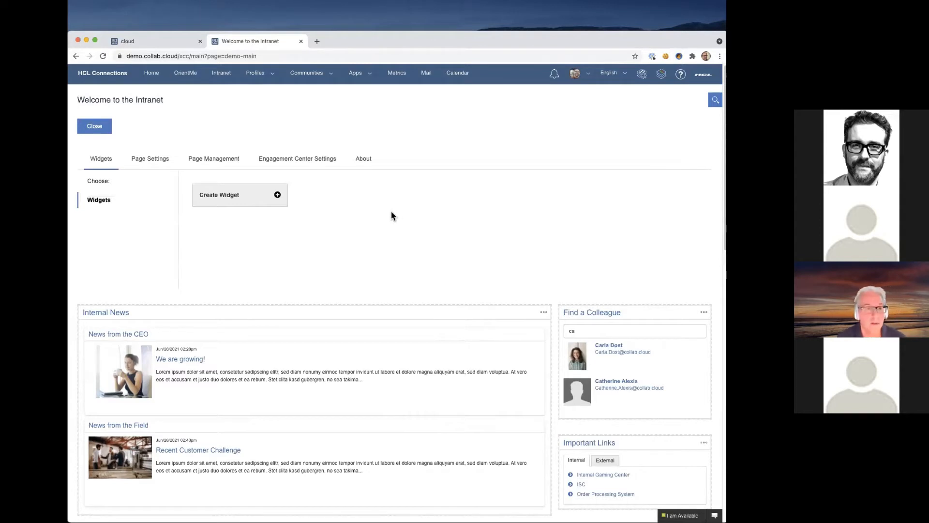
Step: Create a Featured Communities widget with the ID feat-comms
left_click(253, 205)
left_click(379, 152)
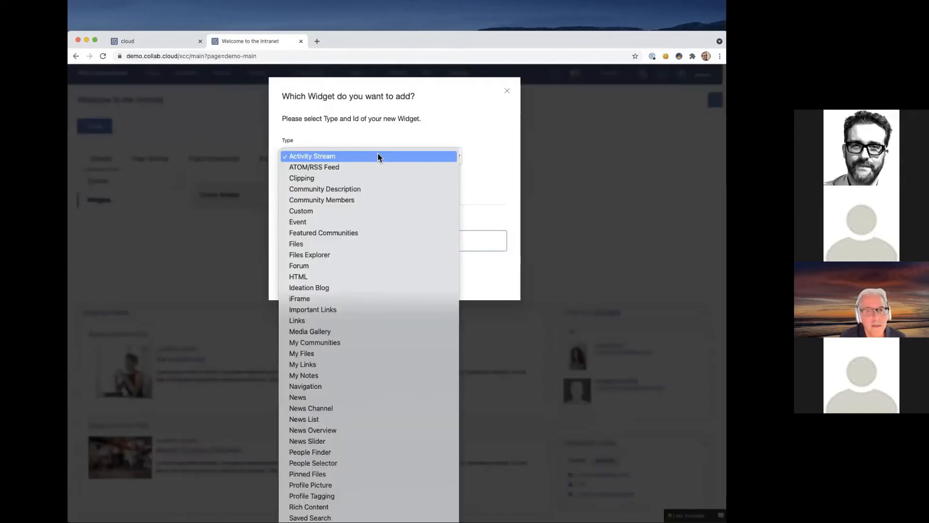
left_click(355, 234)
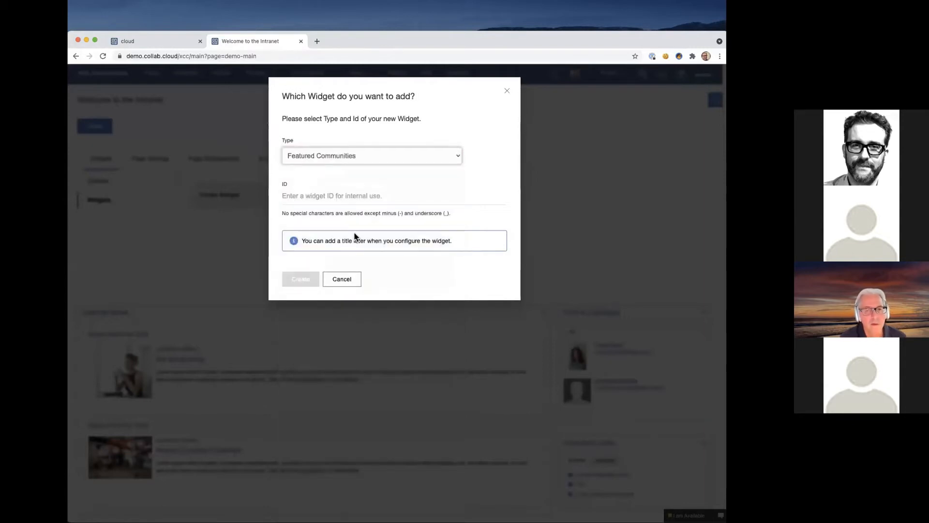
left_click(330, 197)
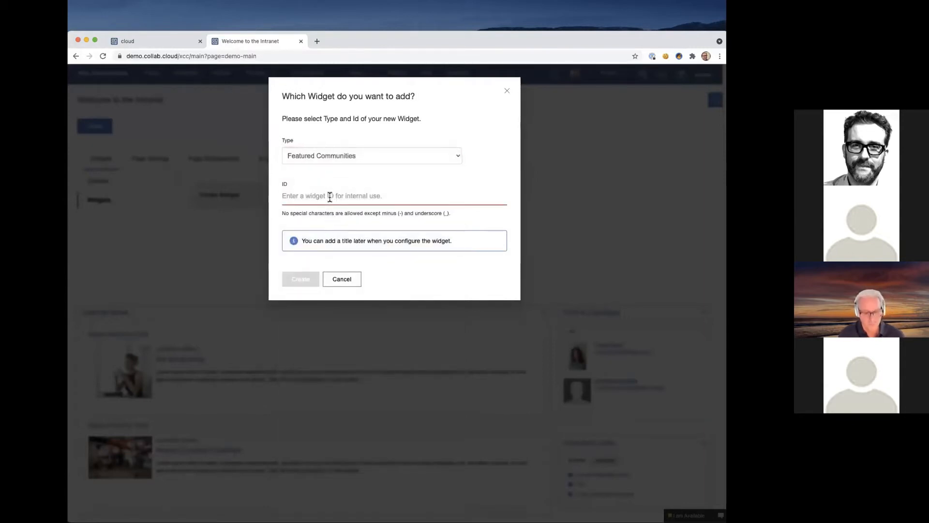
type("feat-")
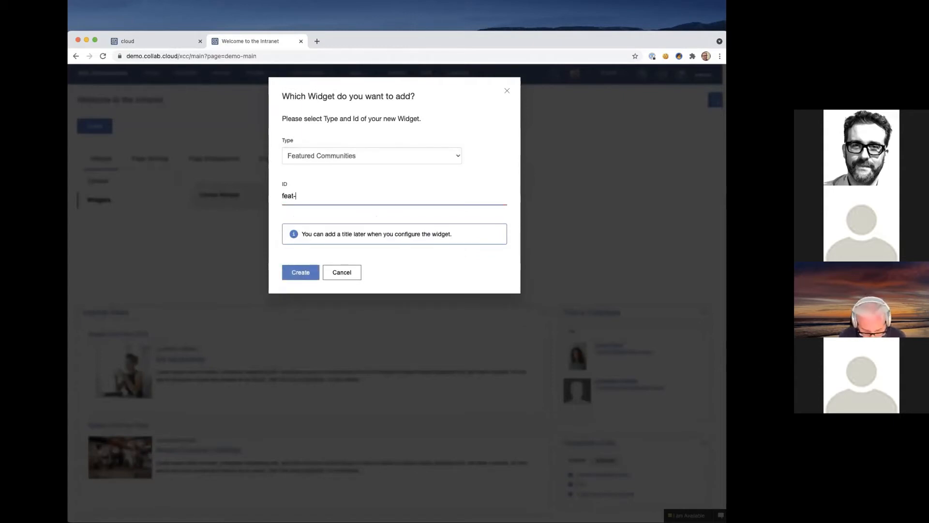
type("comms")
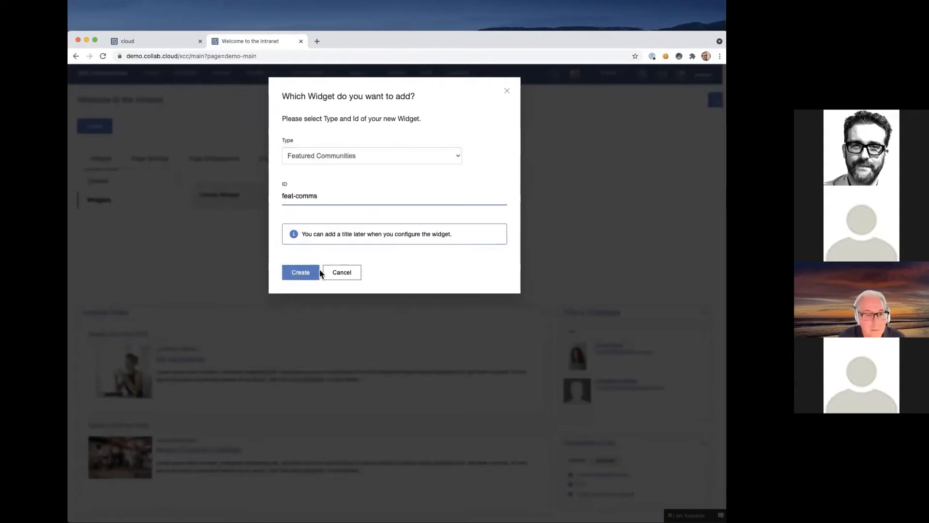
left_click(300, 272)
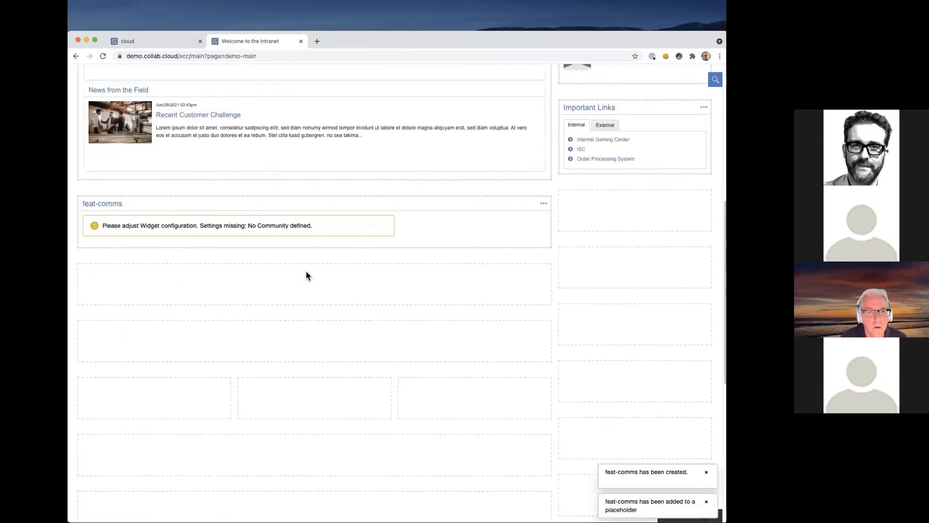
Step: Change the title of the feat-comms widget to "Communities you need to know" in its settings
left_click(544, 203)
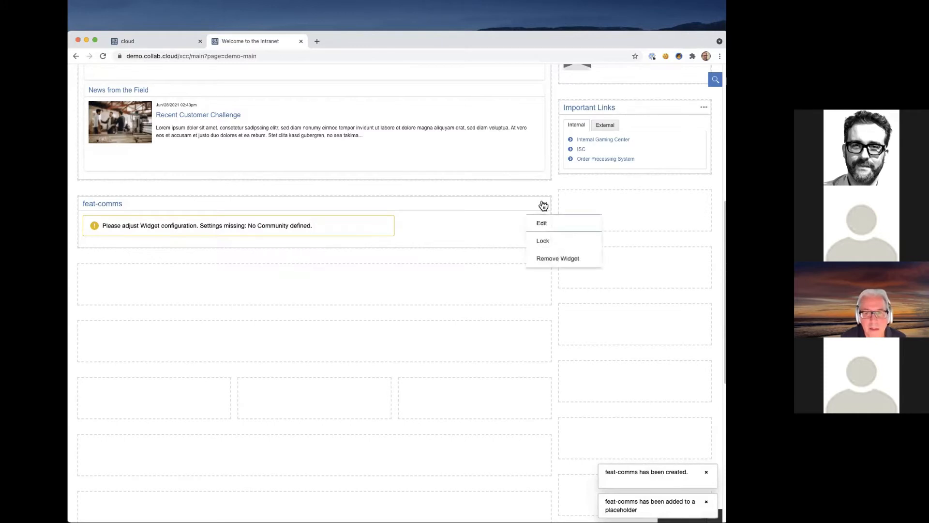
left_click(544, 221)
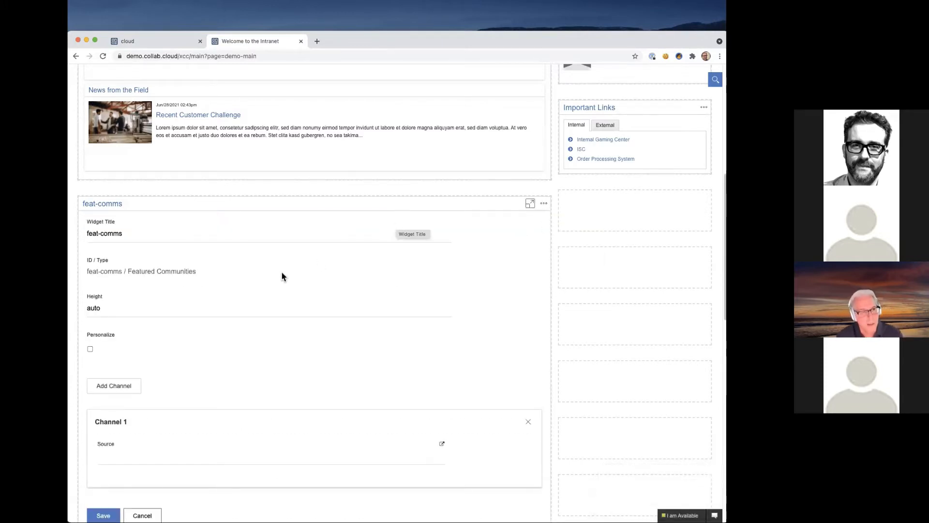
left_click_drag(124, 233, 87, 226)
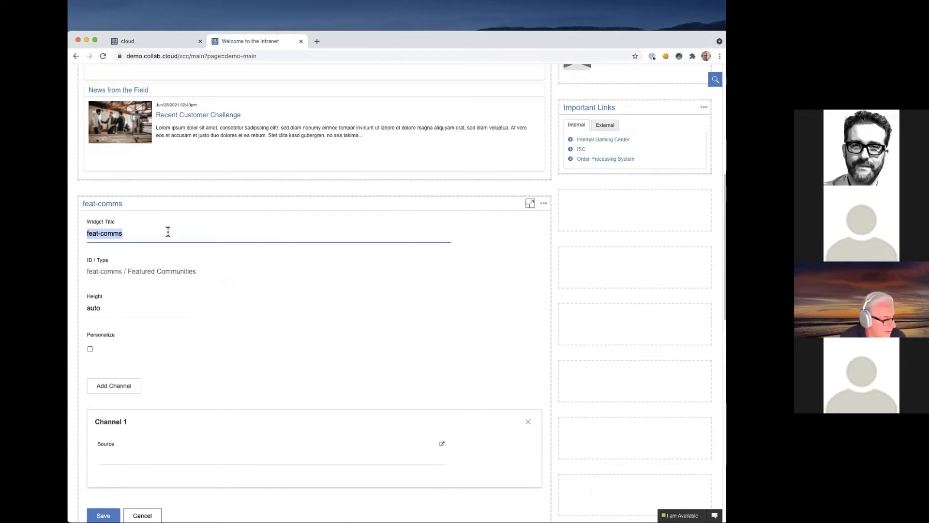
type("Coom")
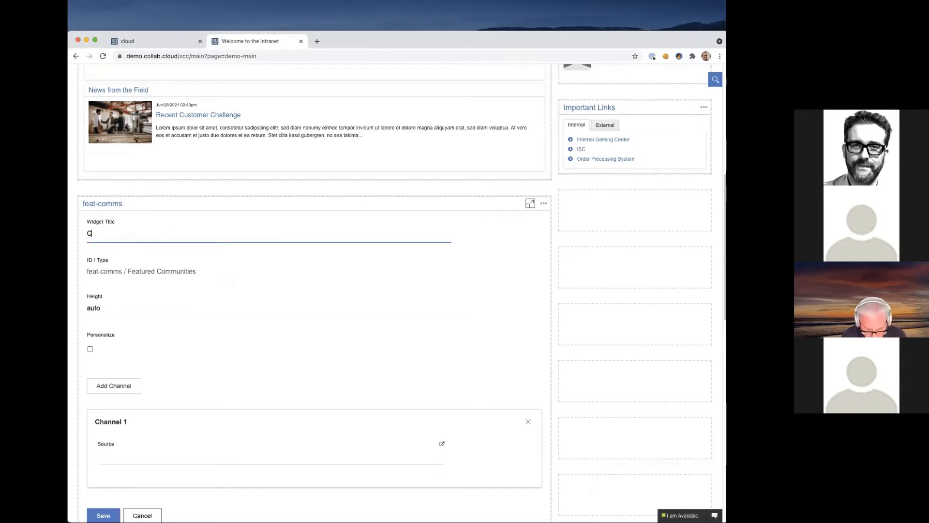
key("BackSpace")
key("BackSpace")
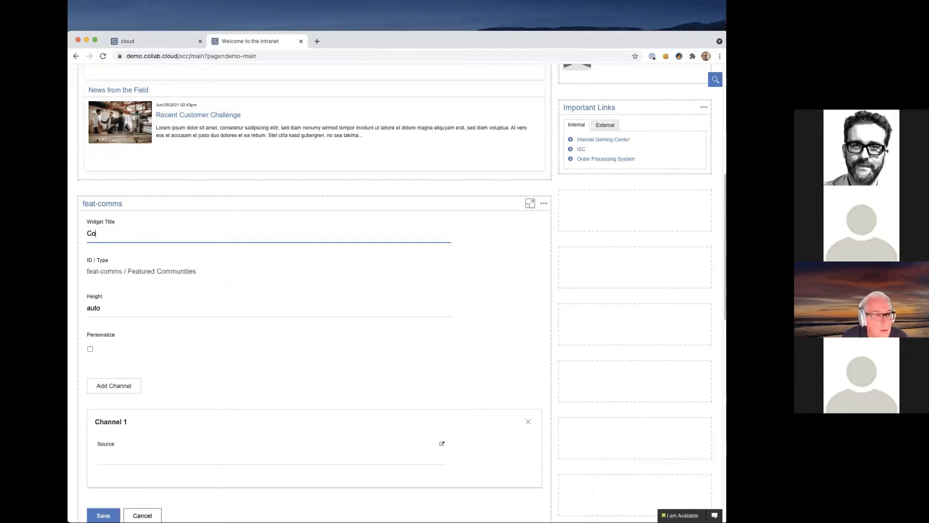
type("mmunities")
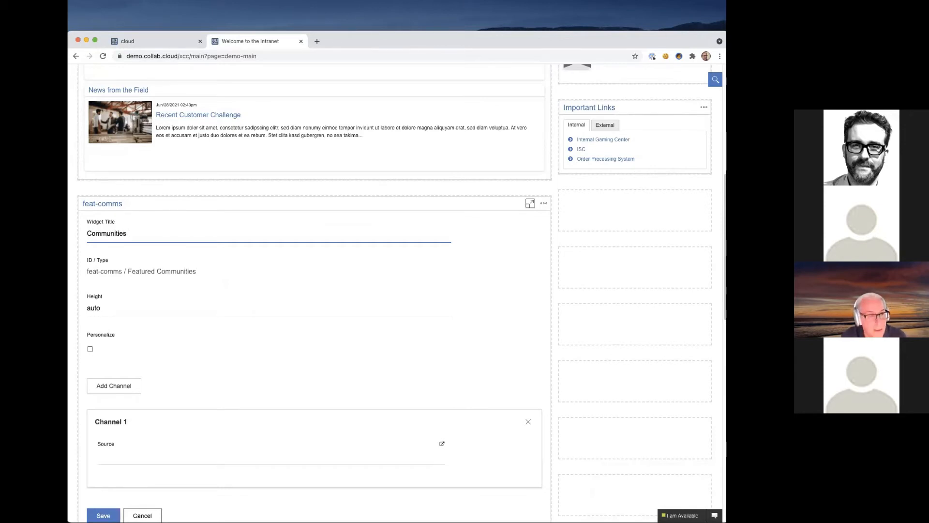
type(" you ne")
type("ed ")
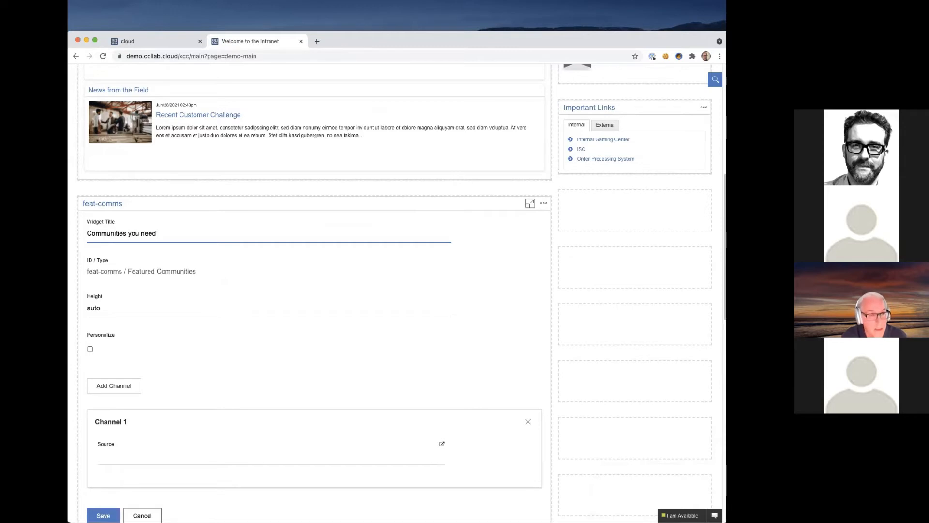
type("to know")
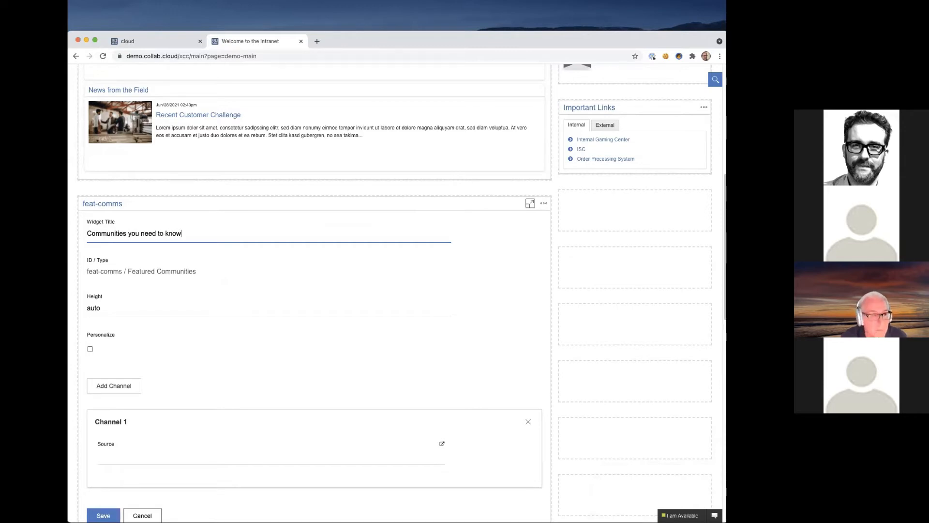
Step: Select the ICEC Demo - General community as the source of Channel 1 in the feat-comms widget
scroll(205, 278, "down", 3)
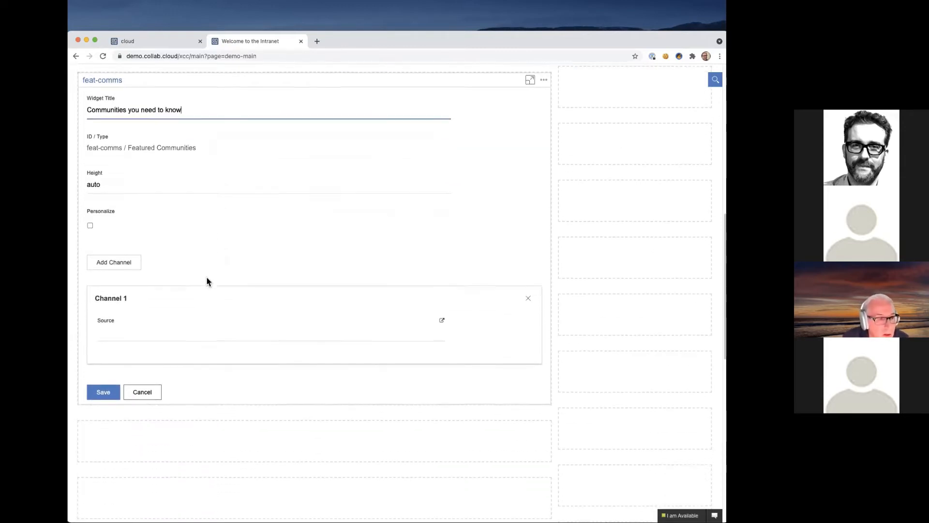
left_click(146, 320)
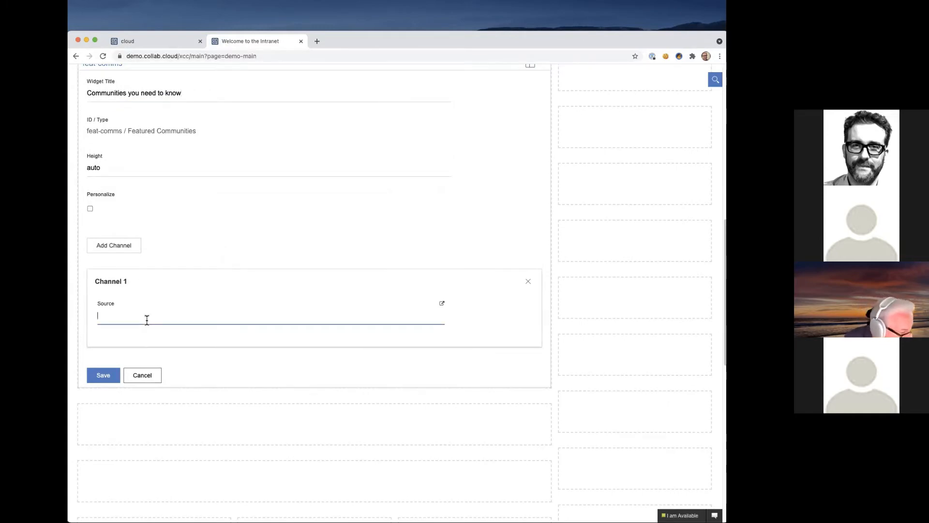
type("ger")
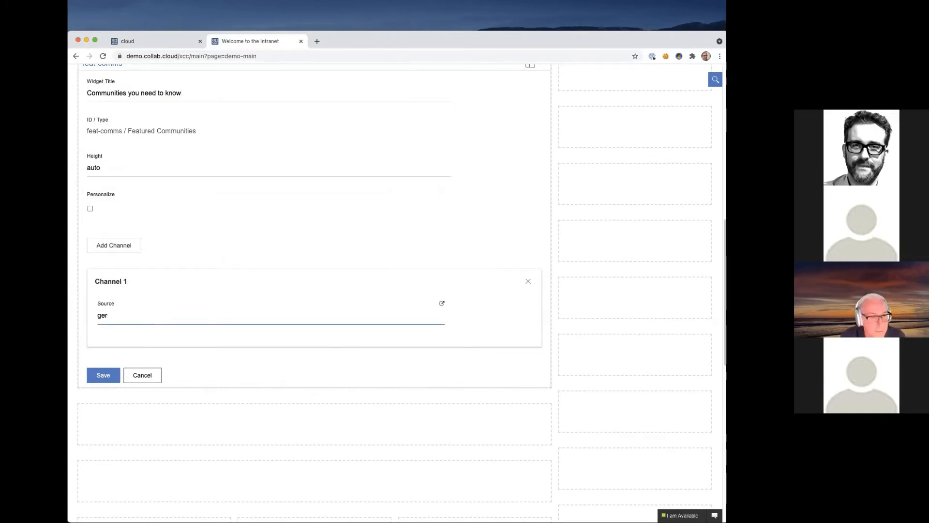
type("n")
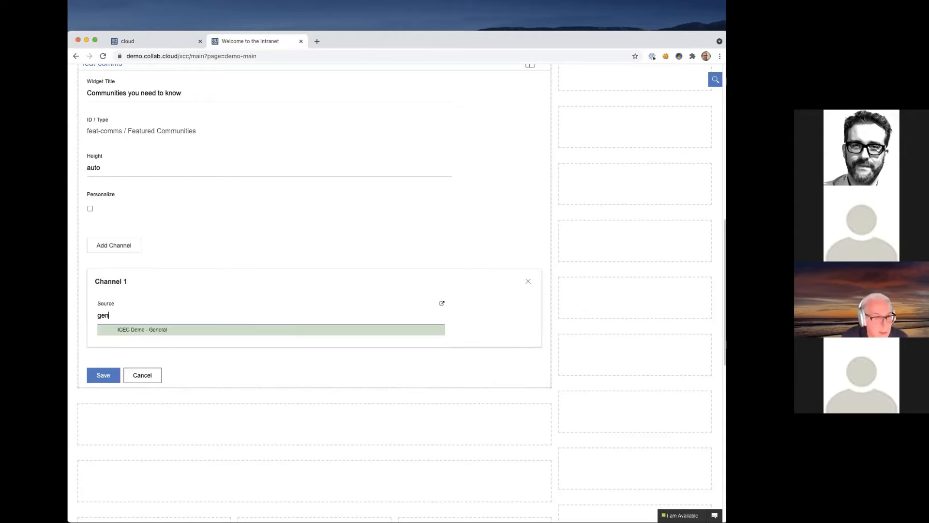
left_click(154, 332)
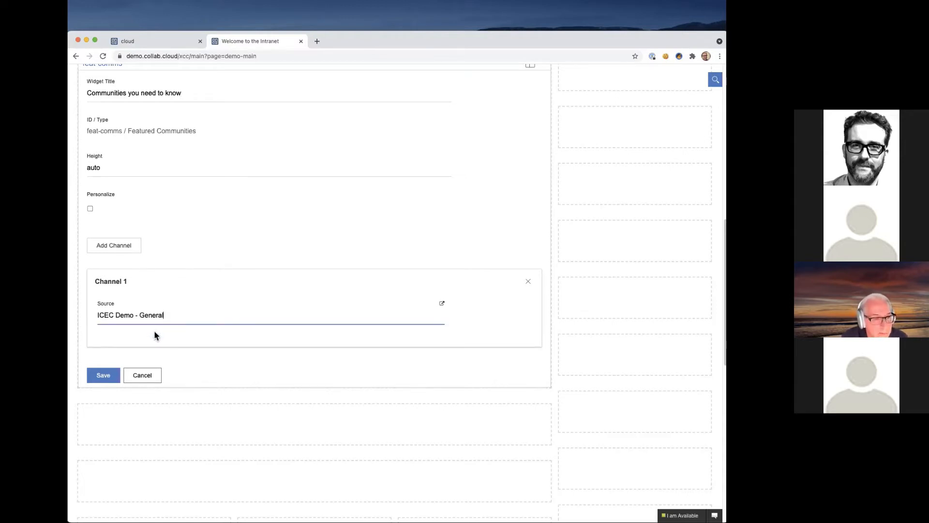
Step: Add a second channel to the feat-comms widget with the ICEC Demo - External community as its source and save the widget
left_click(119, 249)
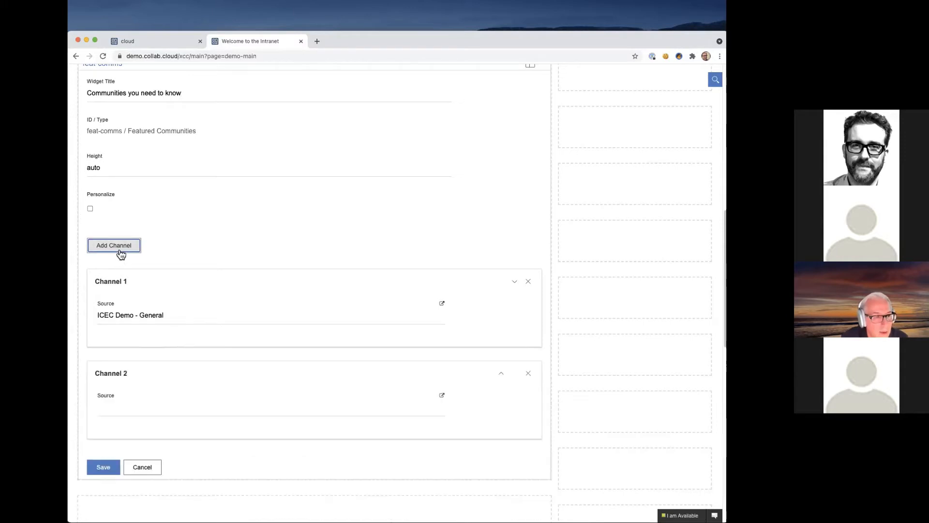
left_click(122, 408)
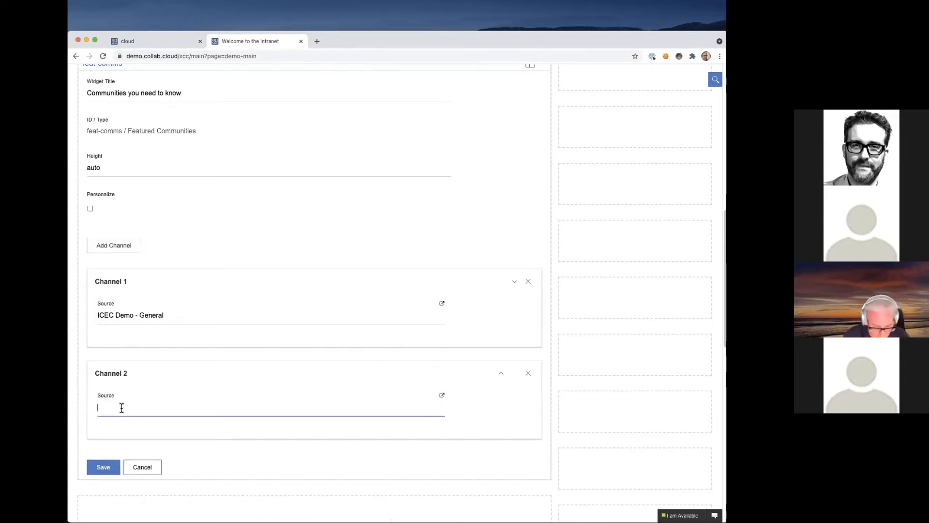
type("exter")
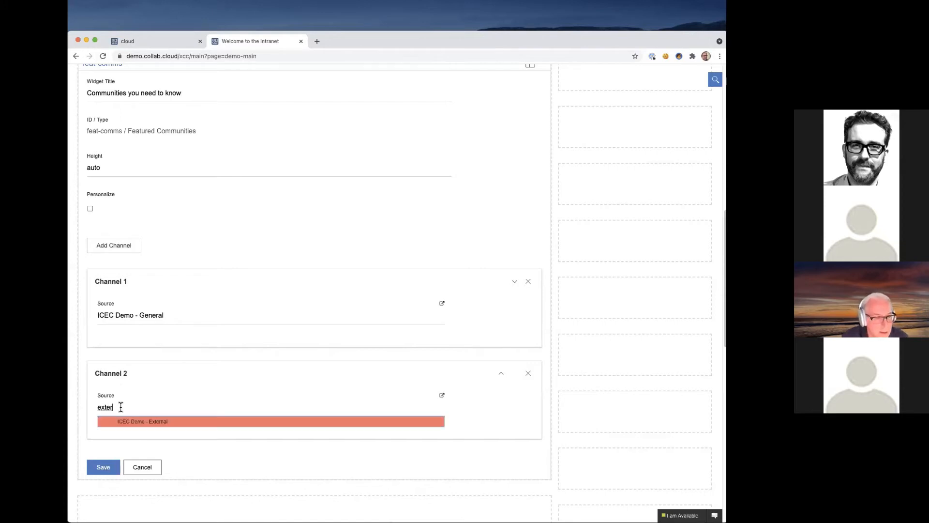
left_click(141, 423)
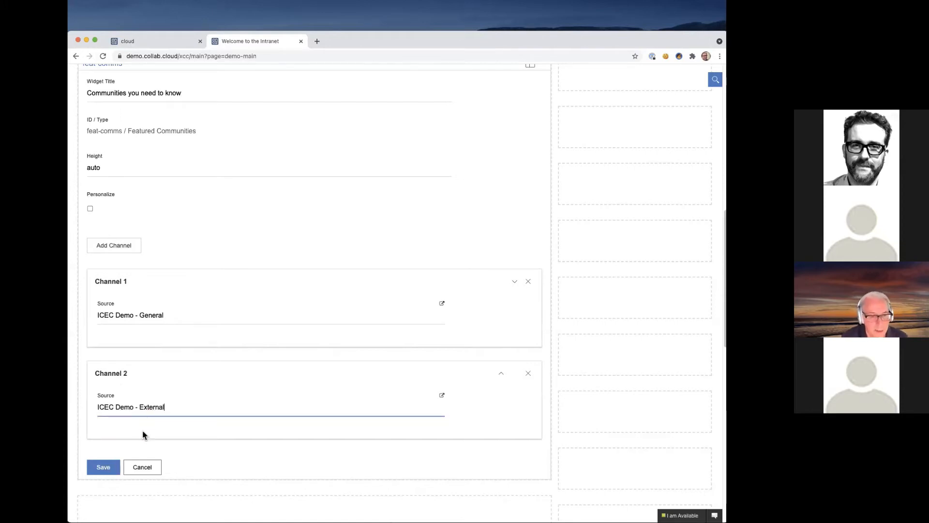
left_click(115, 467)
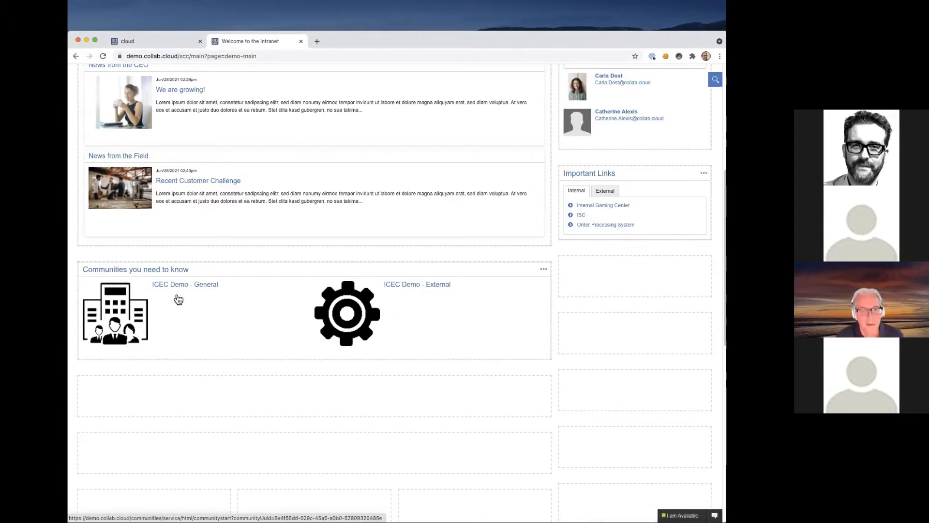
scroll(179, 300, "down", 1)
scroll(179, 300, "down", 1)
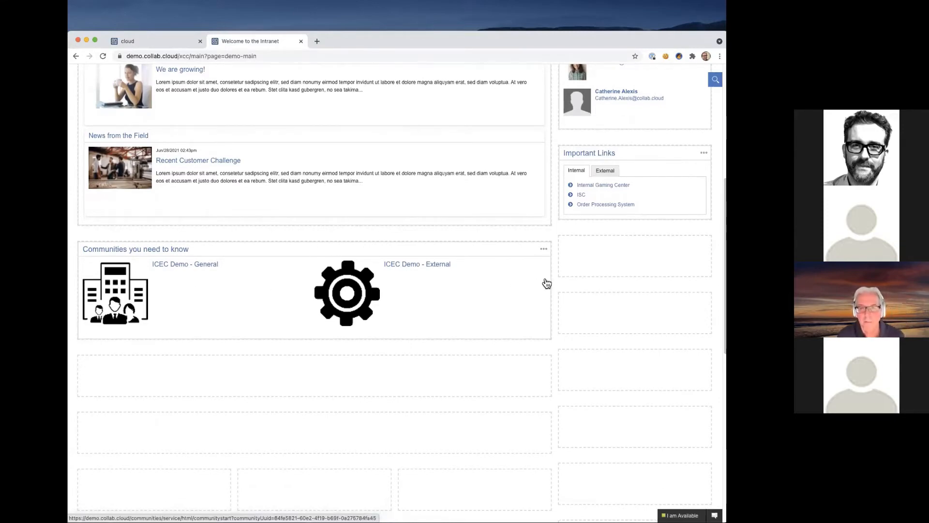
scroll(381, 226, "up", 5)
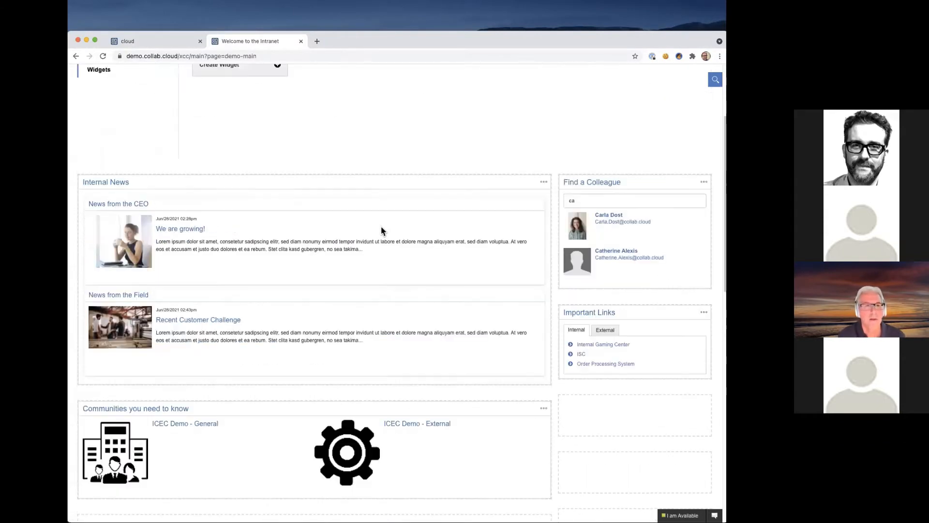
Step: Create a Files widget with the ID reports and place it directly below the Important Links widget
scroll(310, 174, "up", 4)
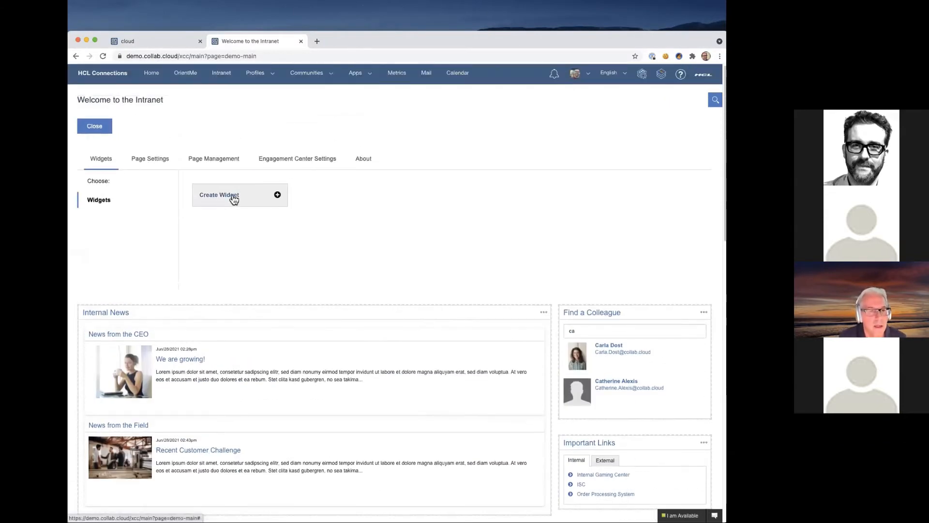
left_click(233, 199)
left_click(384, 155)
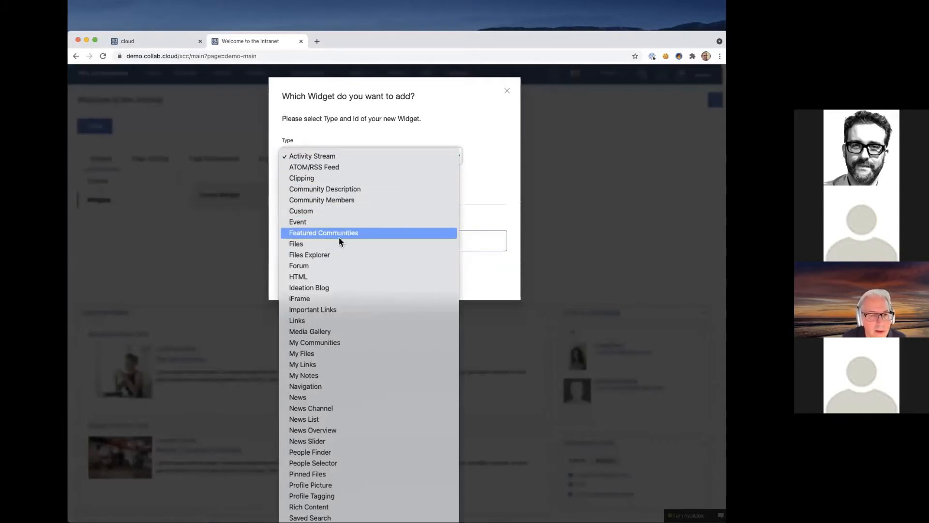
left_click(327, 243)
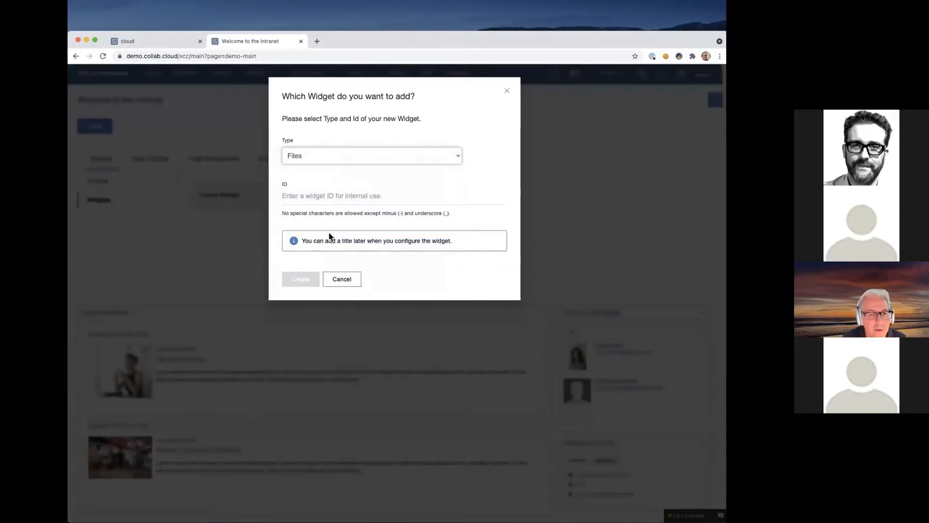
left_click(338, 196)
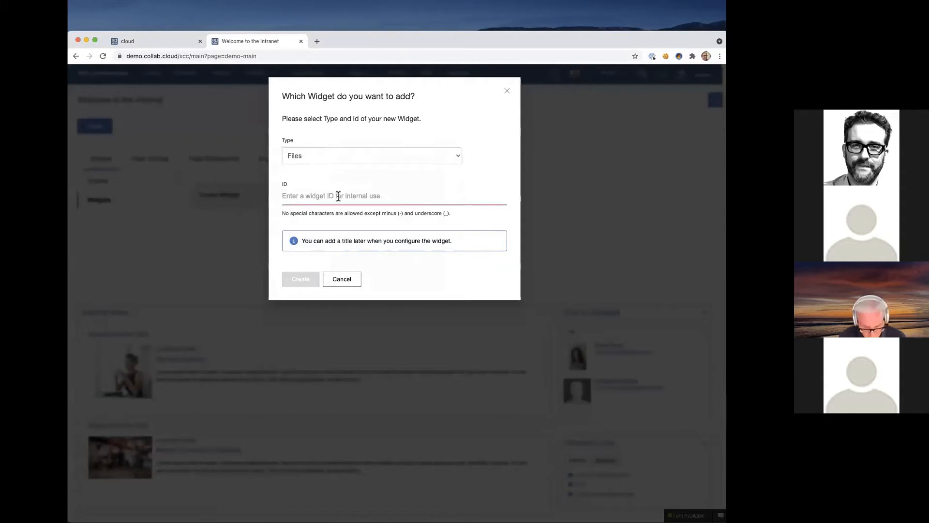
type("reports")
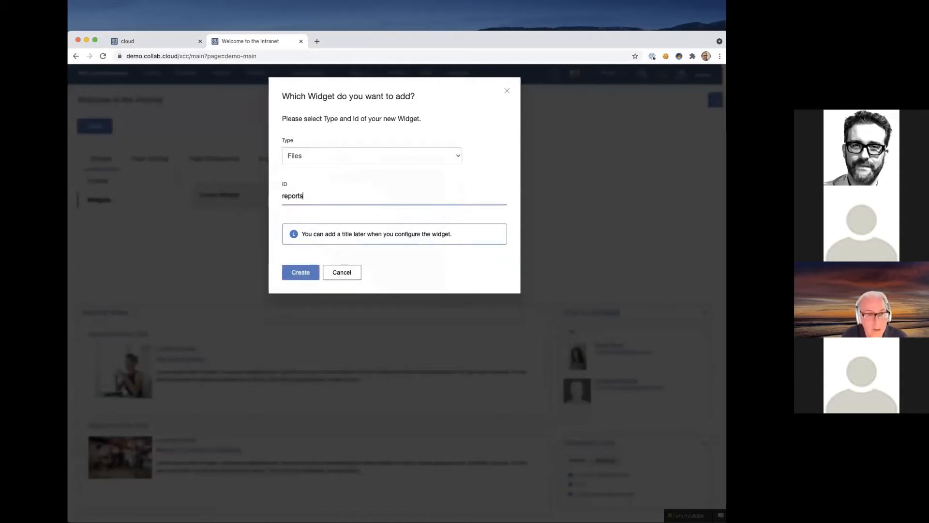
left_click(301, 273)
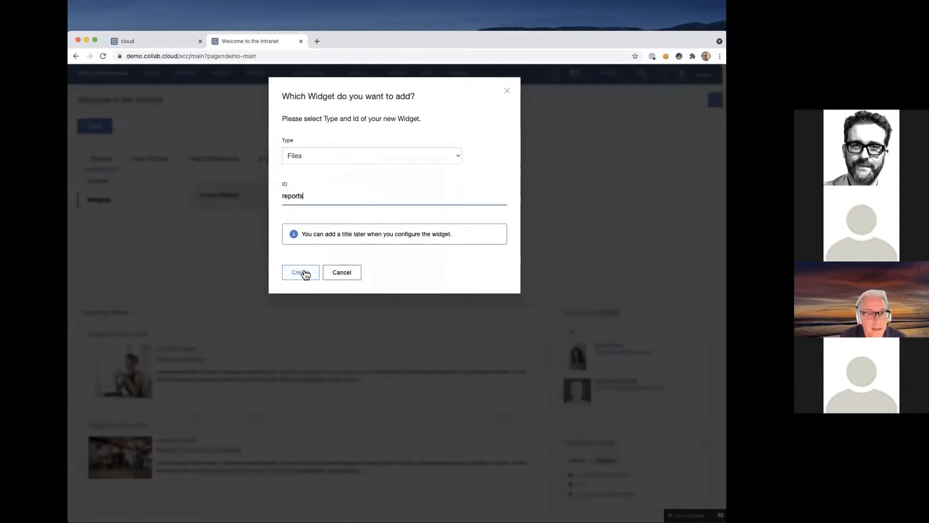
left_click(302, 273)
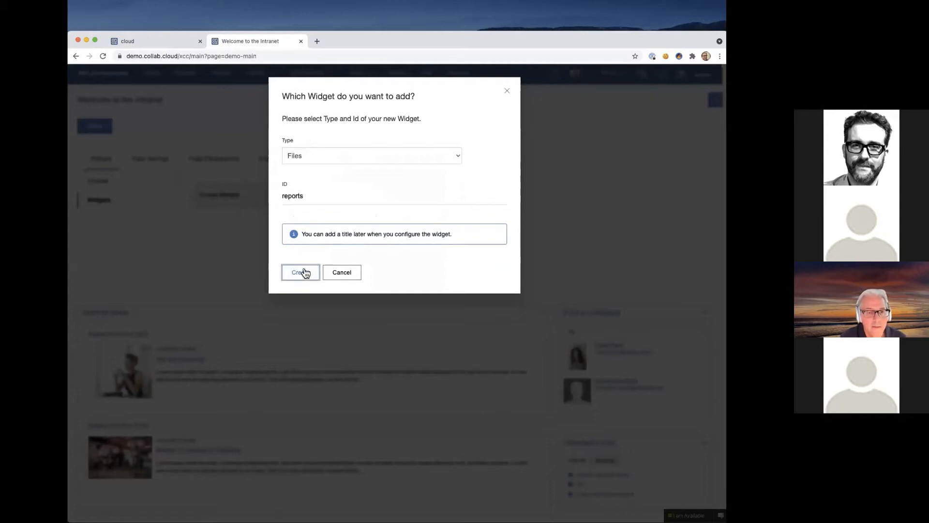
scroll(562, 213, "up", 4)
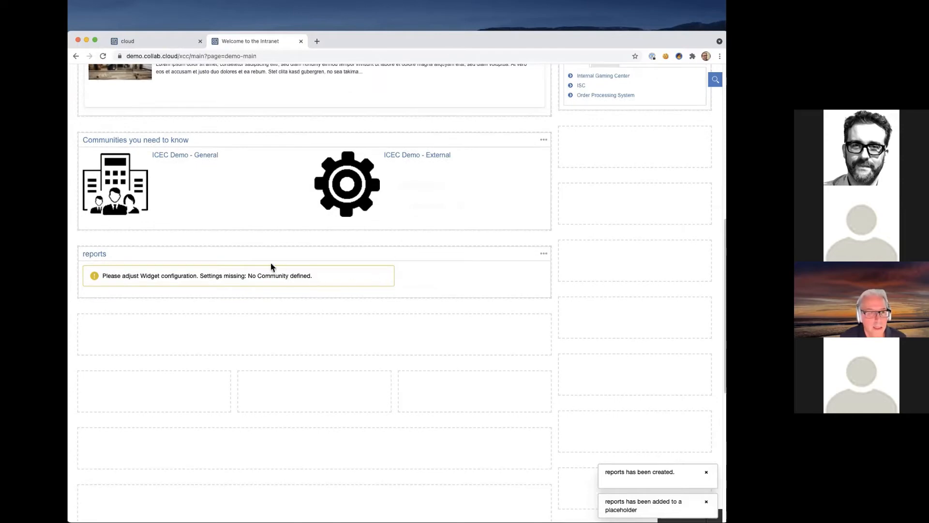
left_click_drag(265, 257, 600, 145)
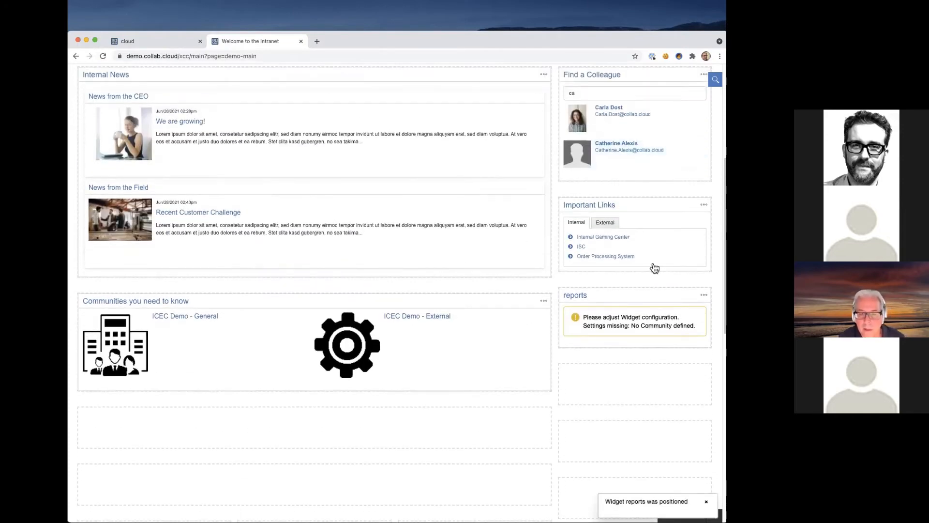
Step: Open the settings of the reports widget and change its title to "Business Reports"
left_click(704, 297)
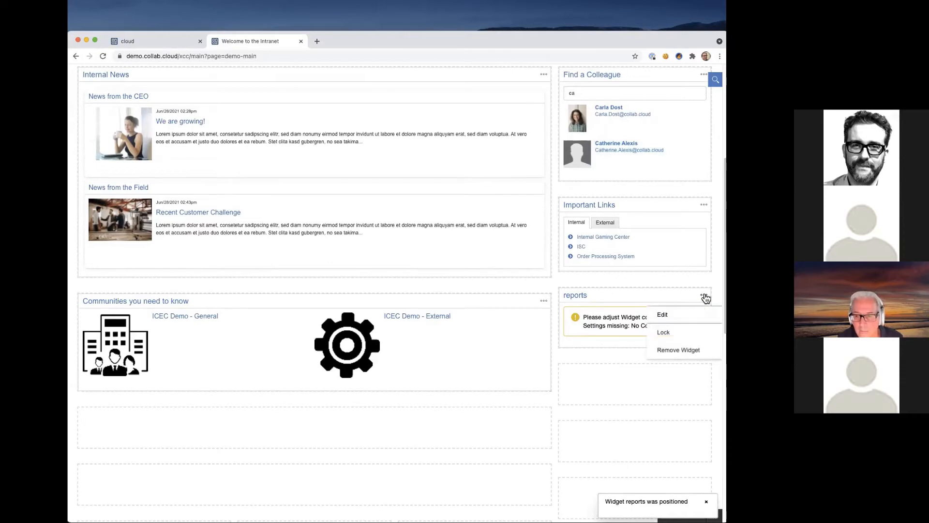
left_click(670, 318)
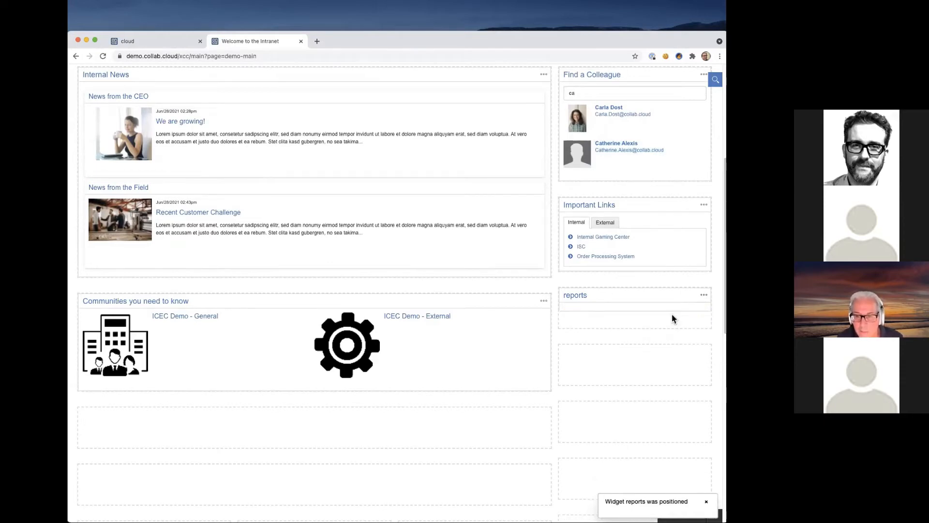
left_click(619, 321)
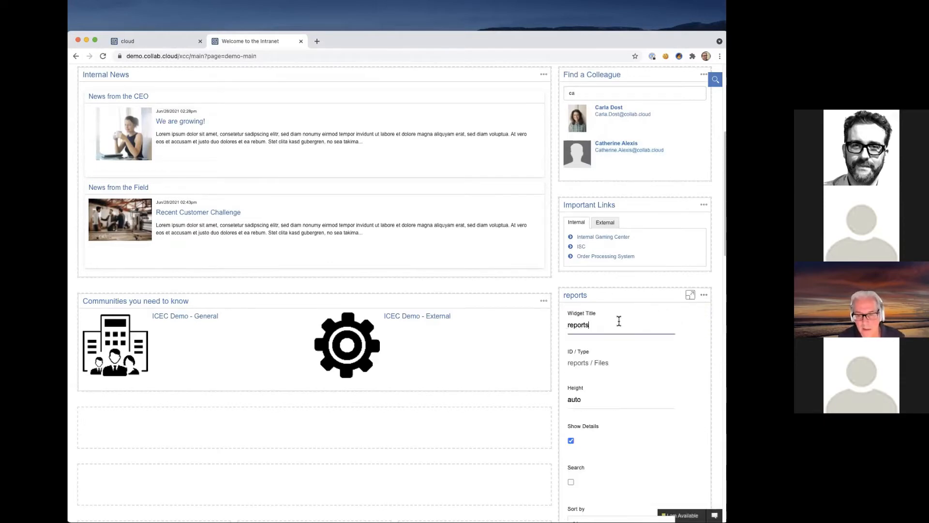
key("BackSpace")
key("BackSpace")
key("BackSpace")
key("BackSpace")
key("BackSpace")
key("BackSpace")
key("BackSpace")
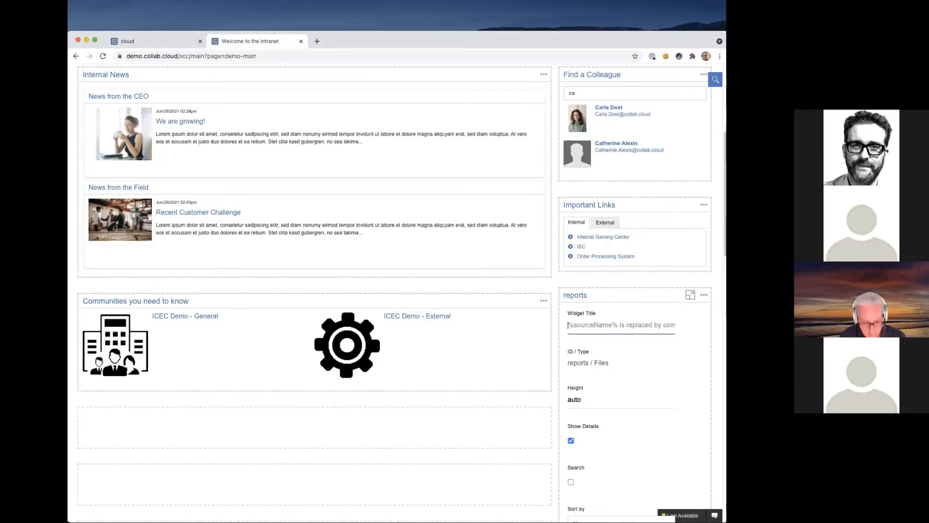
type("Busi")
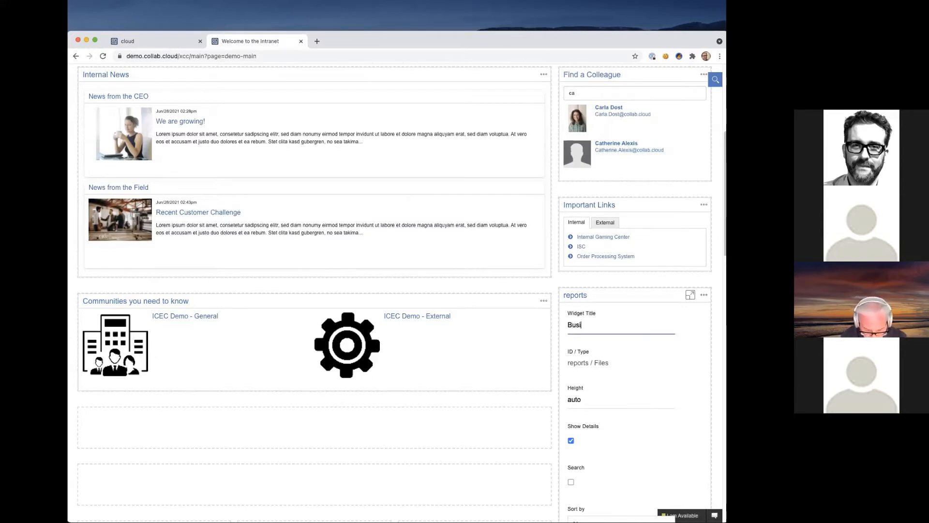
type("ness Reports")
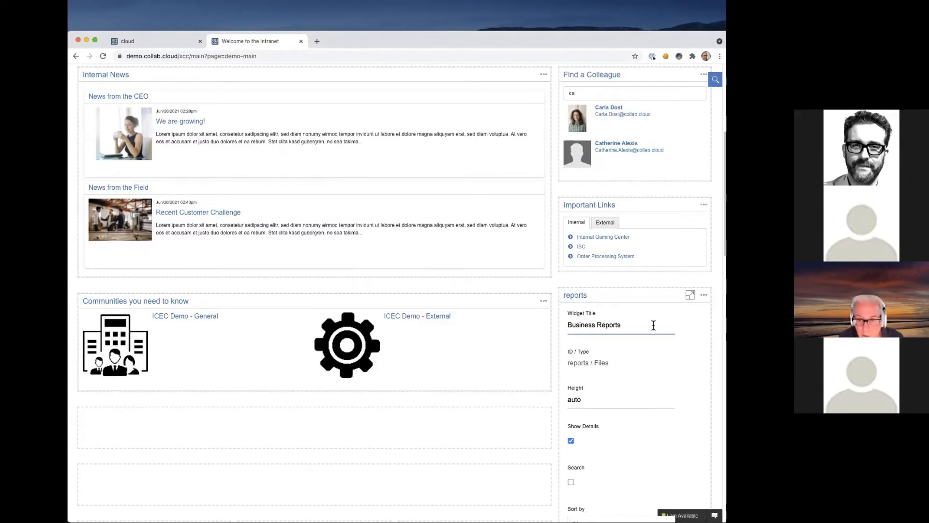
Step: Set the files in the reports widget to be sorted by Updated
scroll(654, 325, "down", 5)
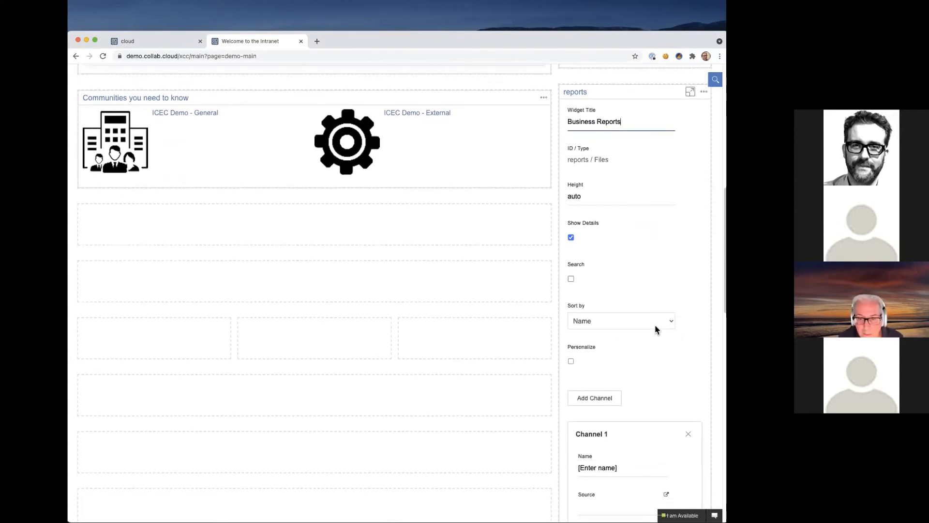
scroll(656, 327, "down", 2)
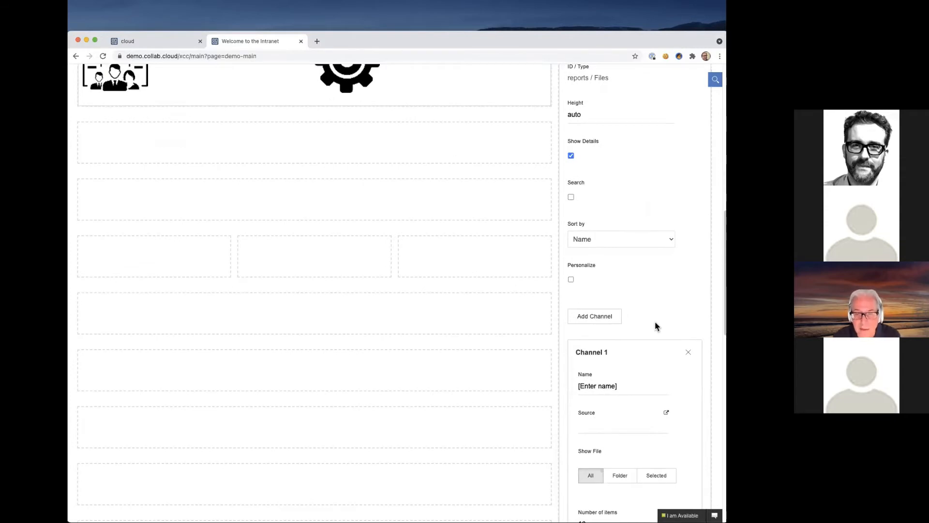
scroll(656, 326, "down", 1)
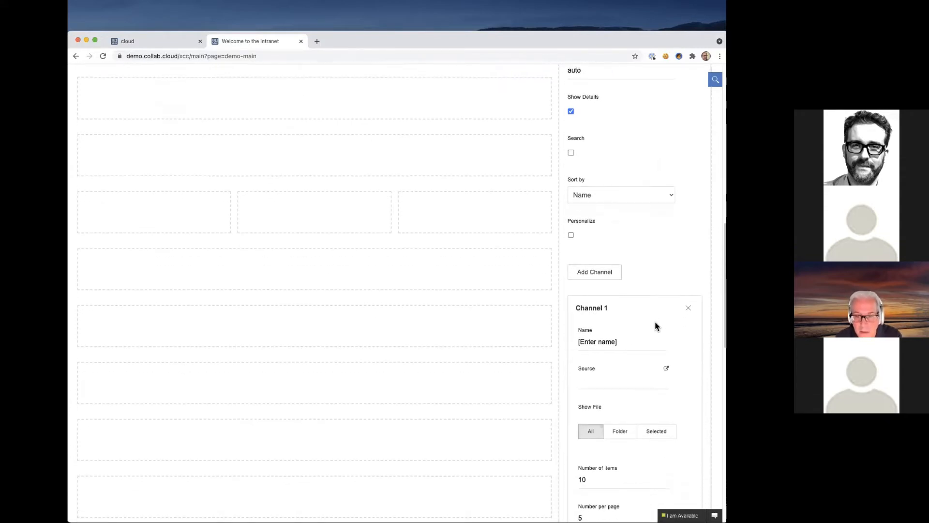
left_click(630, 201)
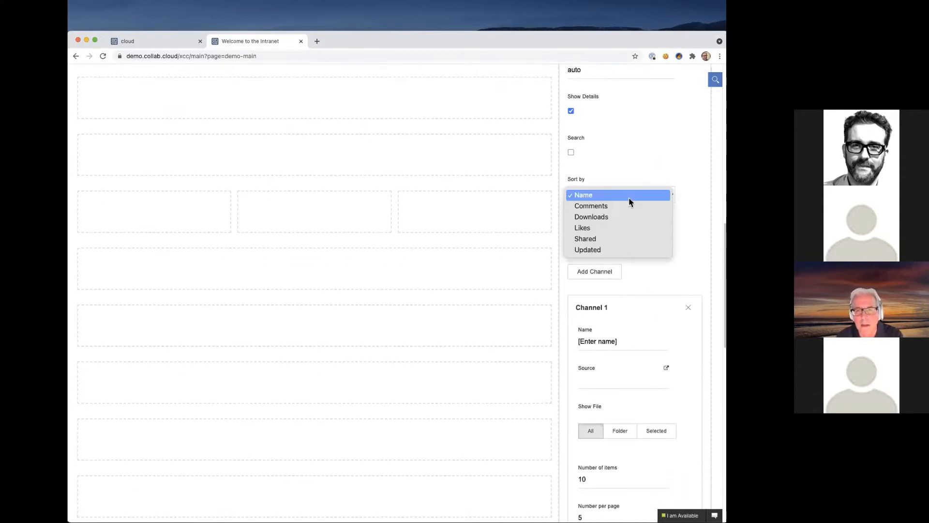
left_click(617, 250)
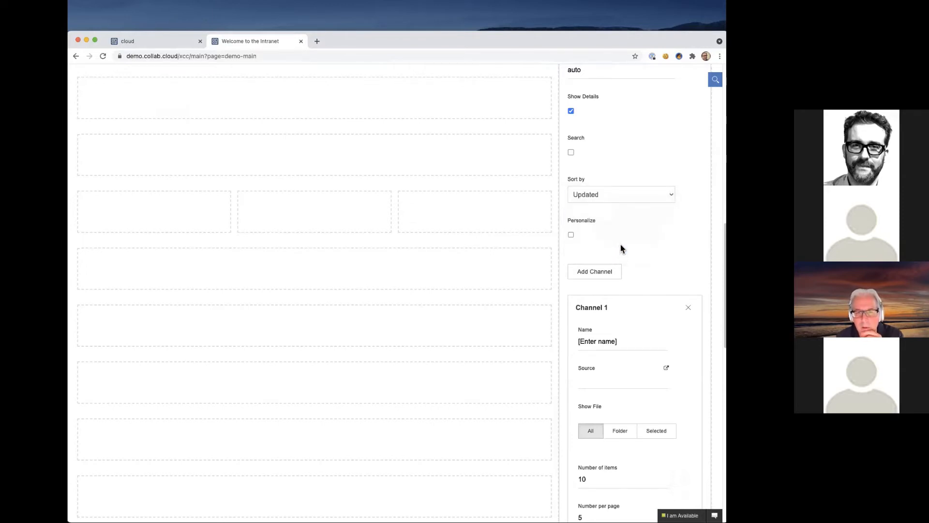
Step: Name Channel 1 of the reports widget "Reports" and select the ICEC Demo - Internal community as its source
scroll(621, 249, "down", 4)
left_click(623, 237)
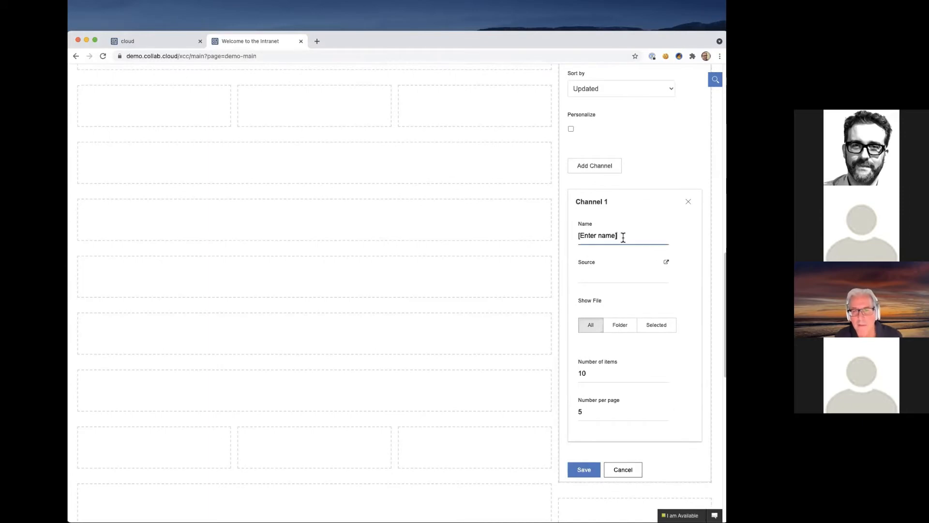
left_click_drag(623, 238, 568, 239)
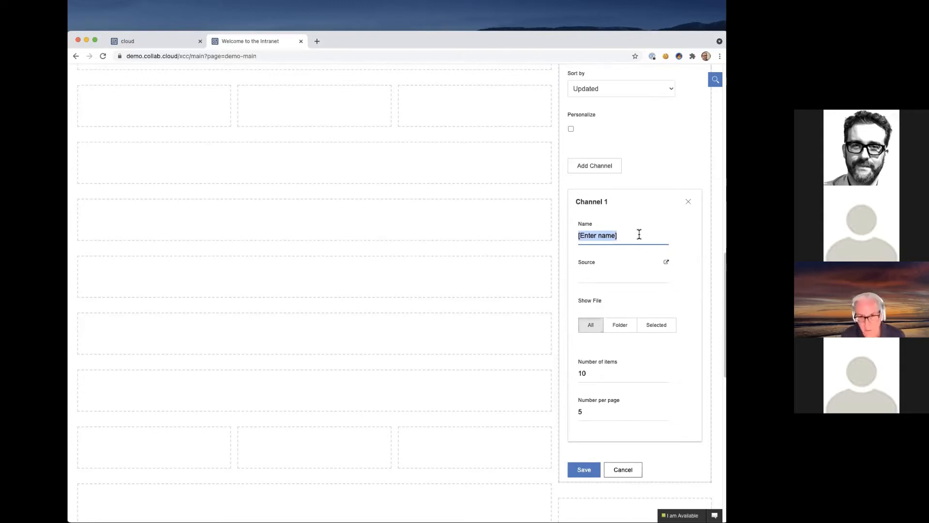
type("B")
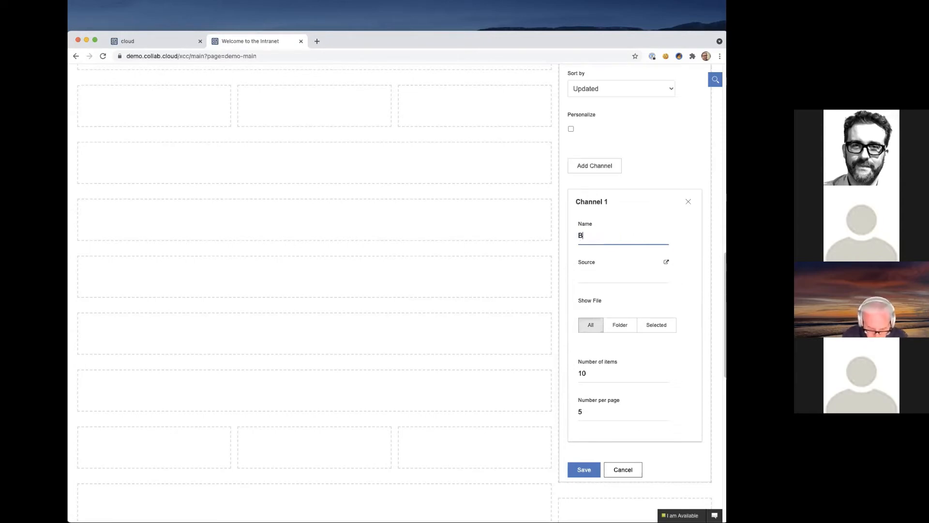
key("BackSpace")
type("Repo")
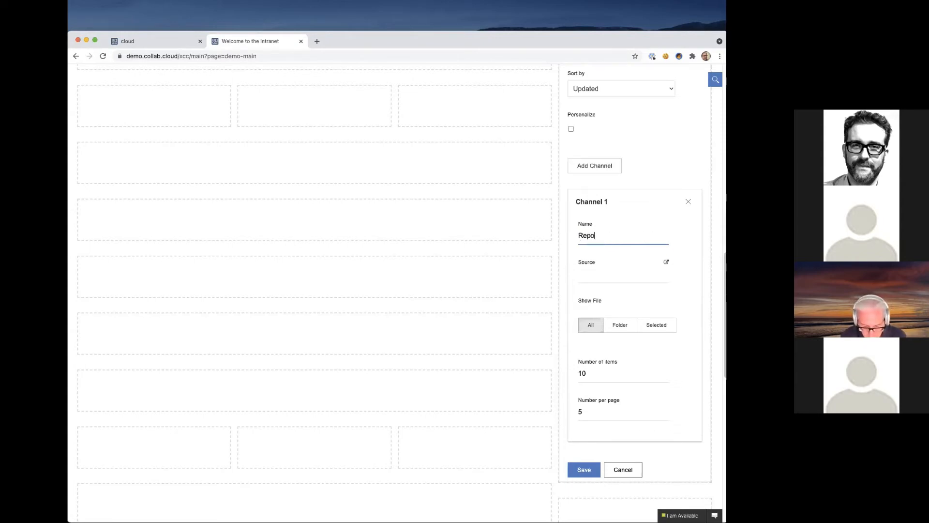
type("rts")
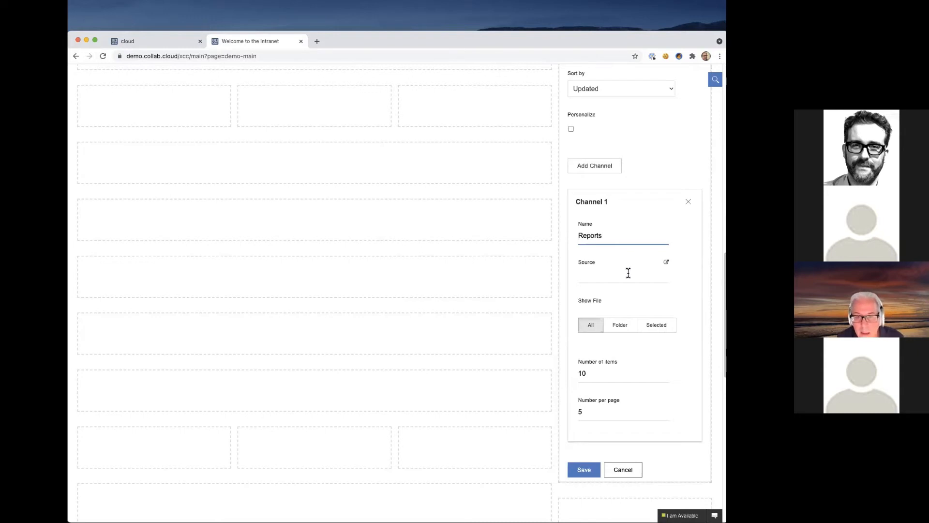
left_click(629, 270)
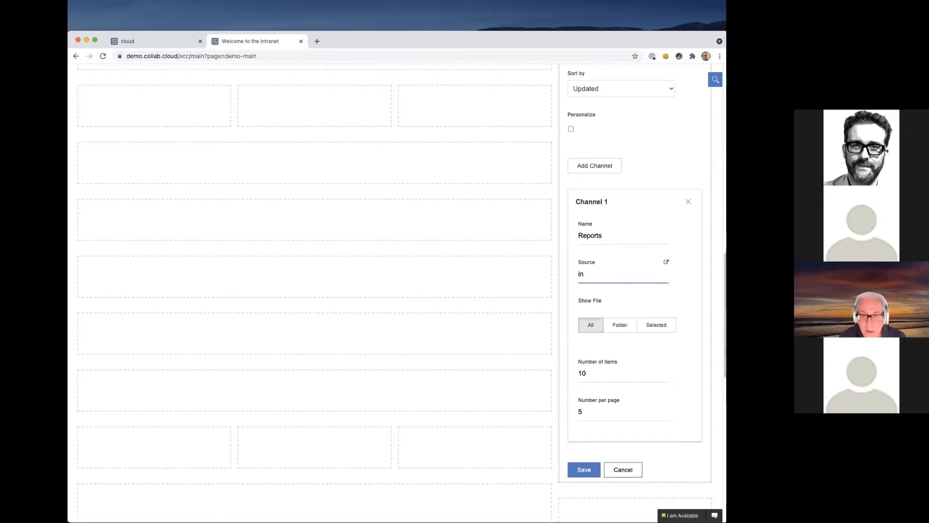
type("in")
left_click(626, 289)
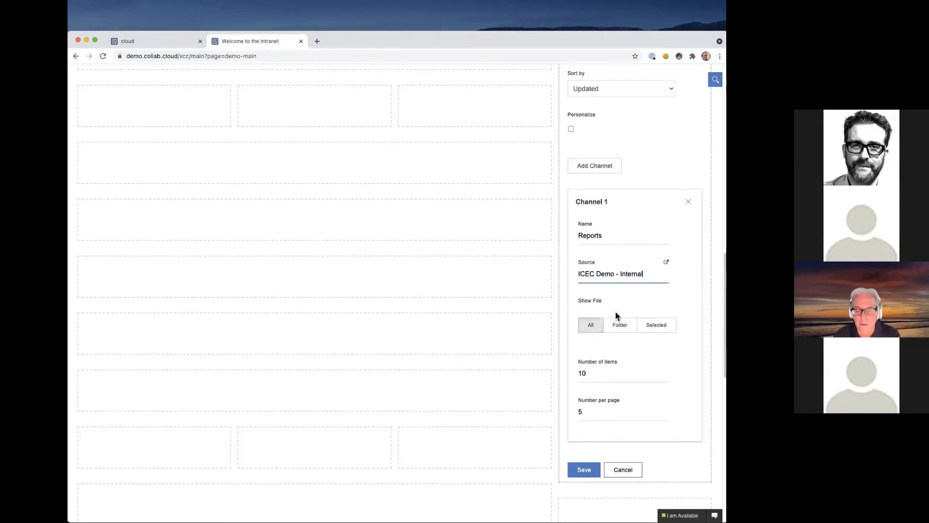
Step: Limit Channel 1 to files from the Business Reports folder and save the widget
left_click(620, 329)
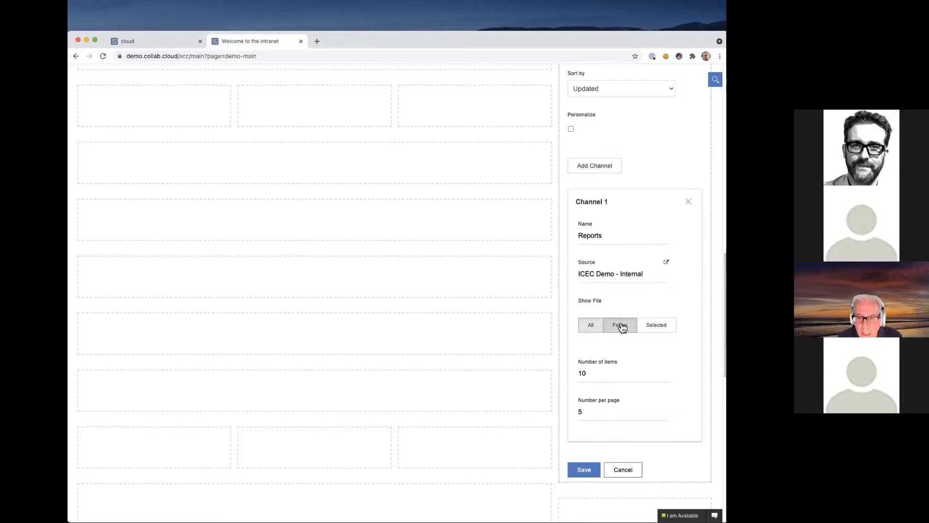
left_click(590, 368)
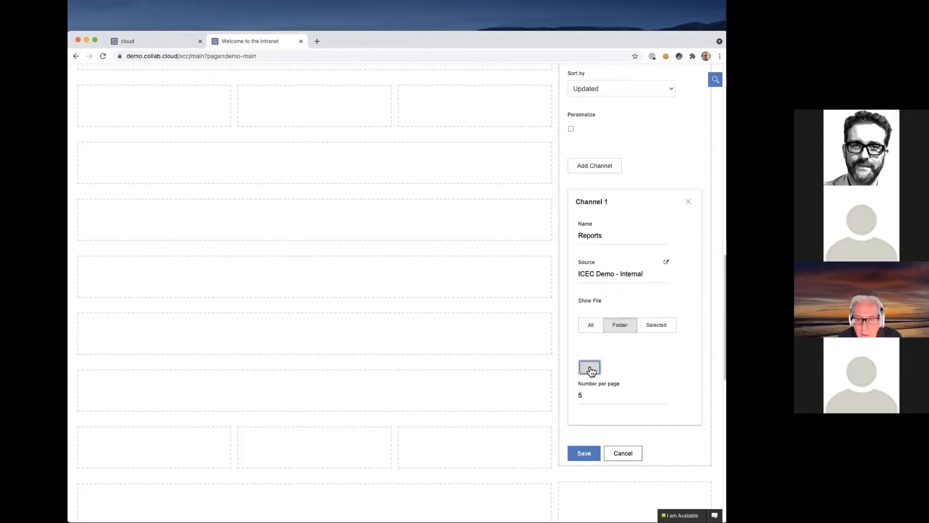
left_click(593, 372)
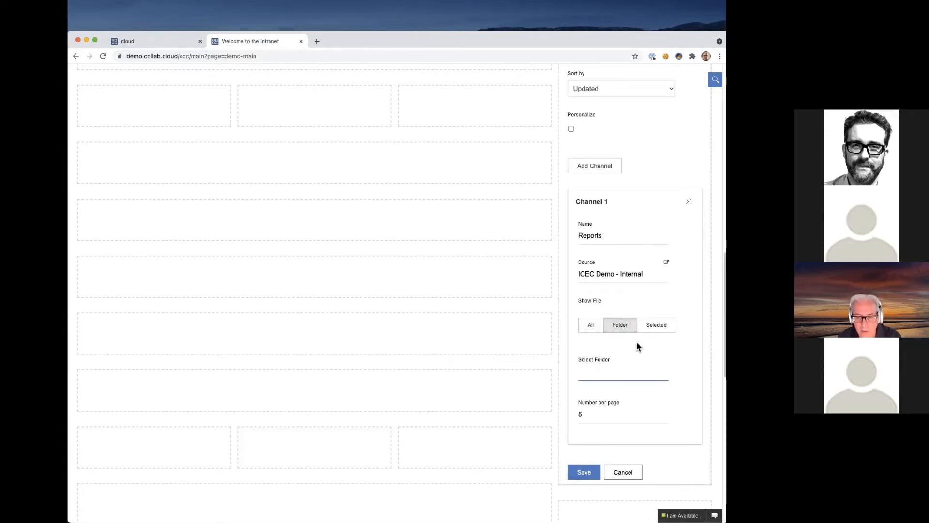
type("rep")
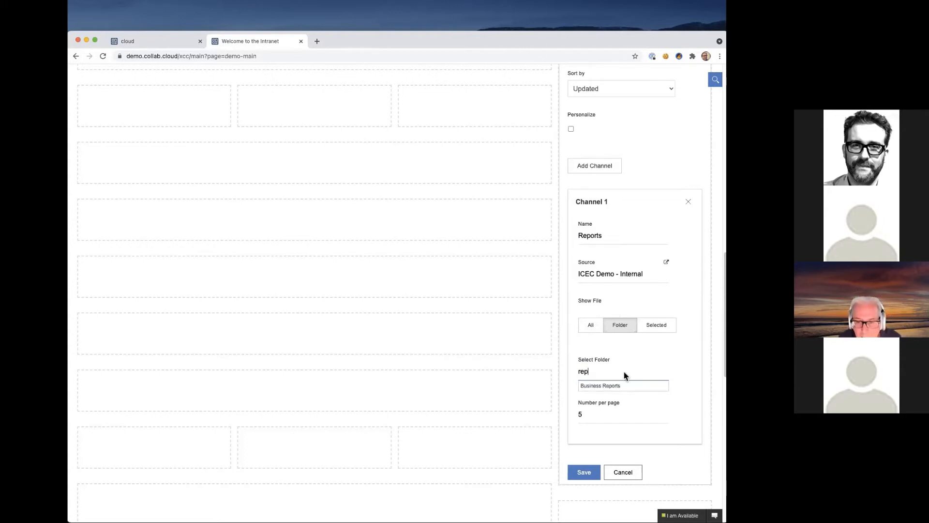
left_click(611, 386)
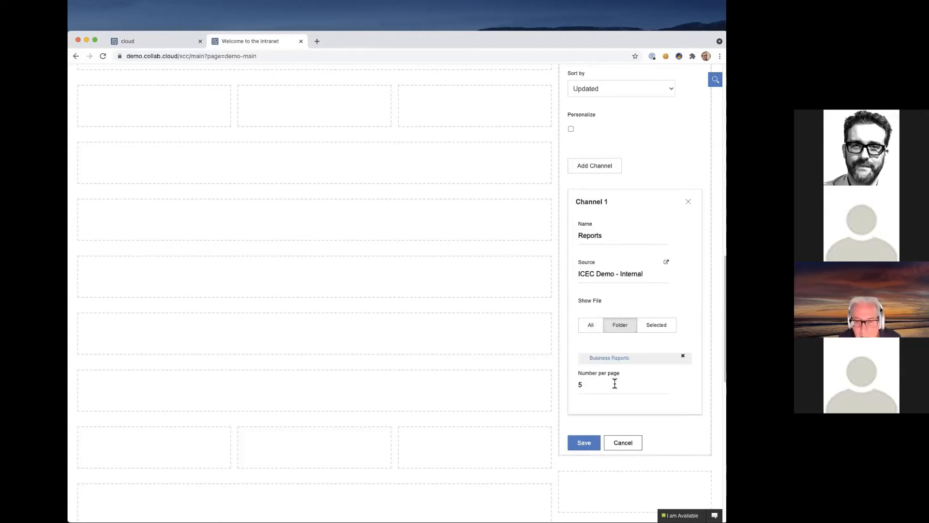
left_click(584, 442)
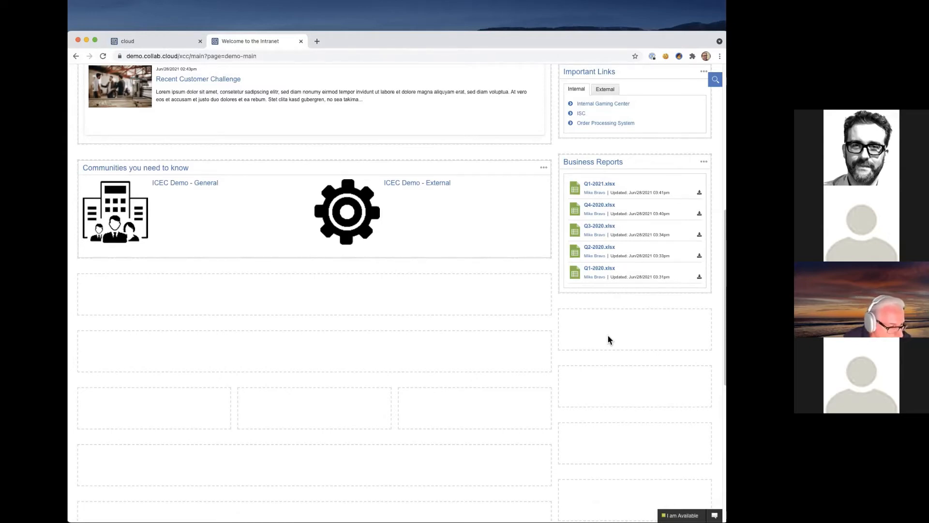
Step: Move the Business Reports widget above Important Links, directly below Find a Colleague
scroll(580, 306, "up", 3)
scroll(579, 306, "up", 1)
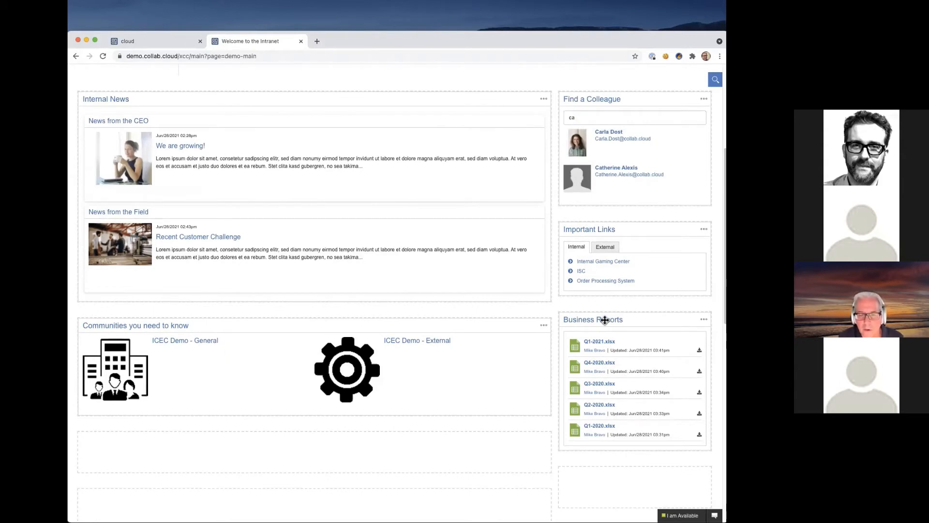
left_click_drag(604, 320, 604, 245)
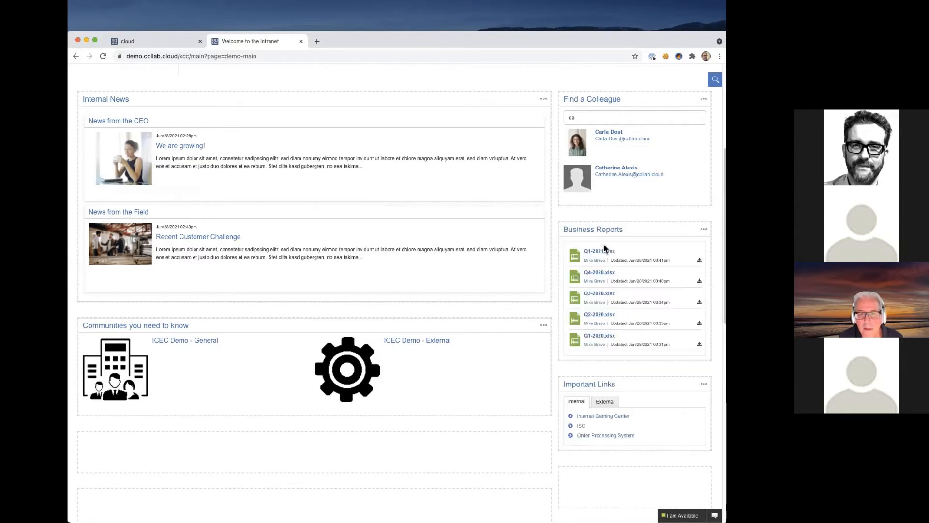
Step: Create a new widget of type iFrame with the ID "iframe"
scroll(604, 262, "down", 3)
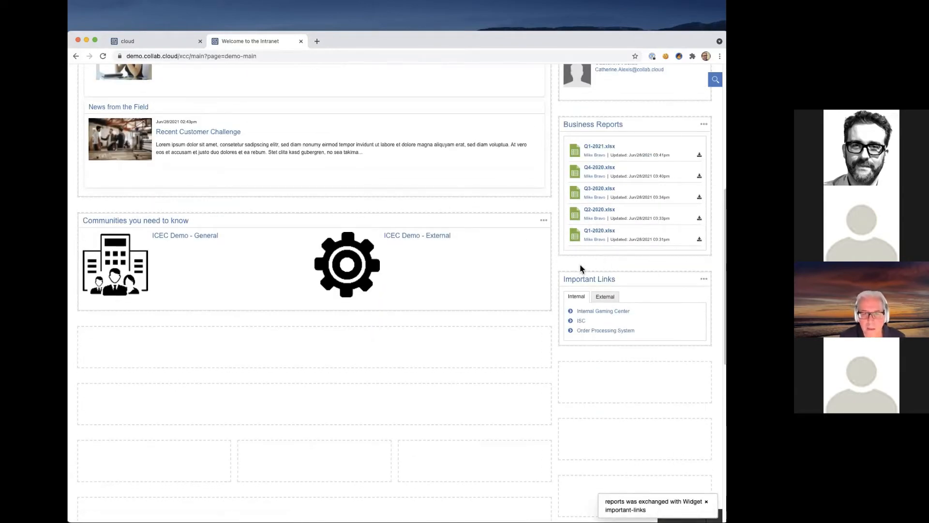
scroll(404, 343, "down", 1)
scroll(404, 343, "down", 1)
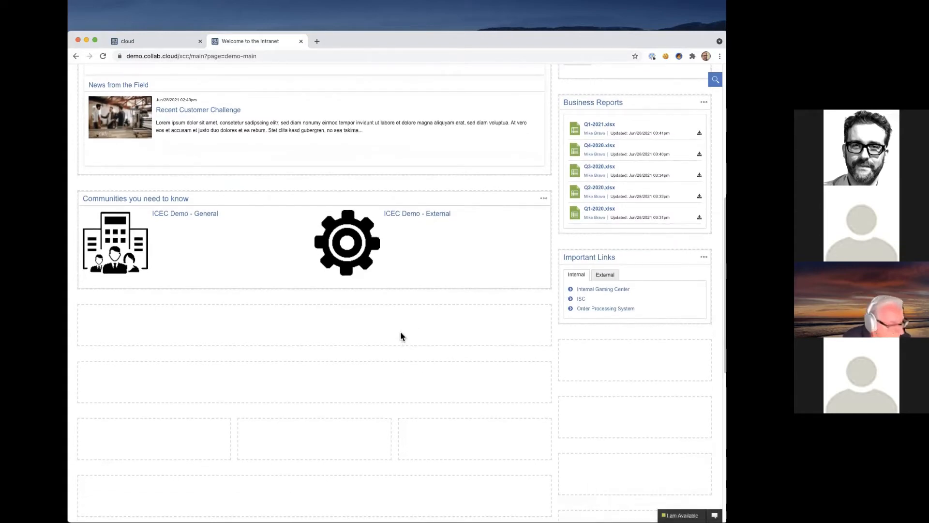
scroll(401, 333, "up", 10)
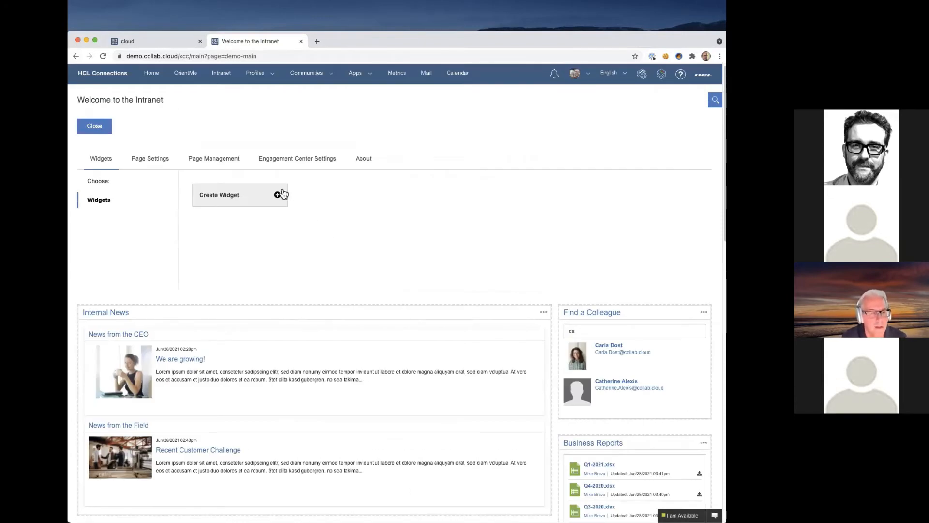
left_click(232, 195)
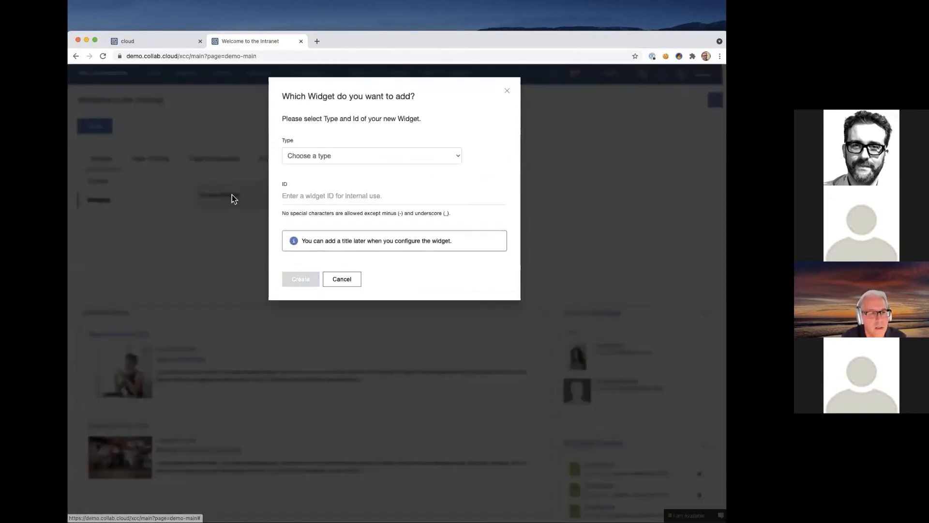
left_click(343, 156)
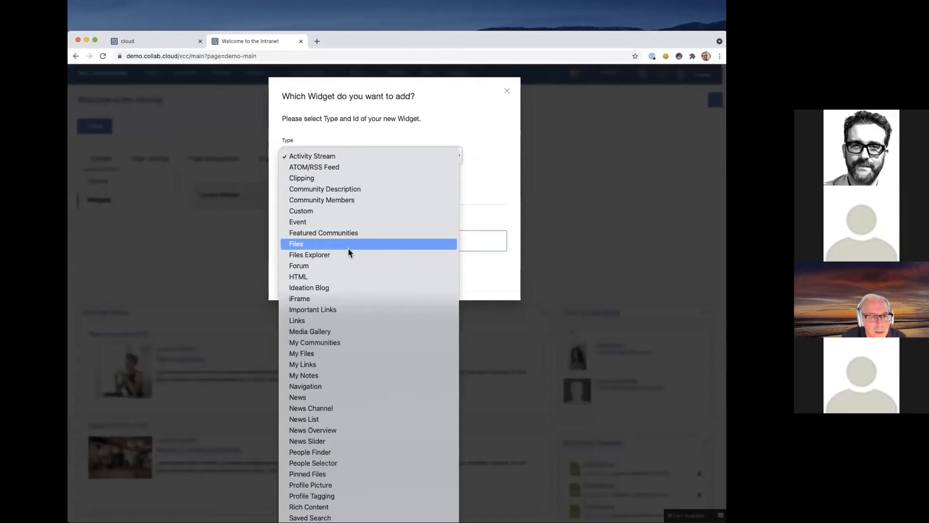
left_click(342, 299)
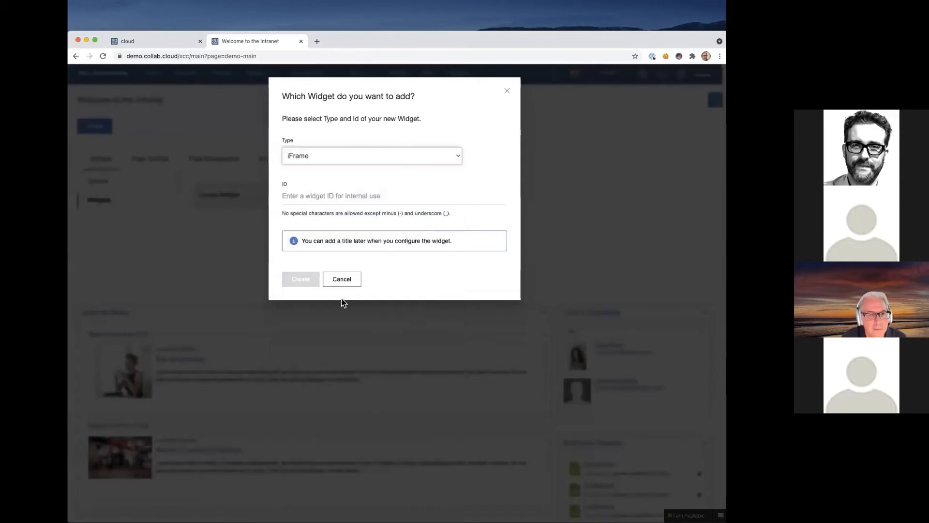
left_click(318, 196)
type("iframe")
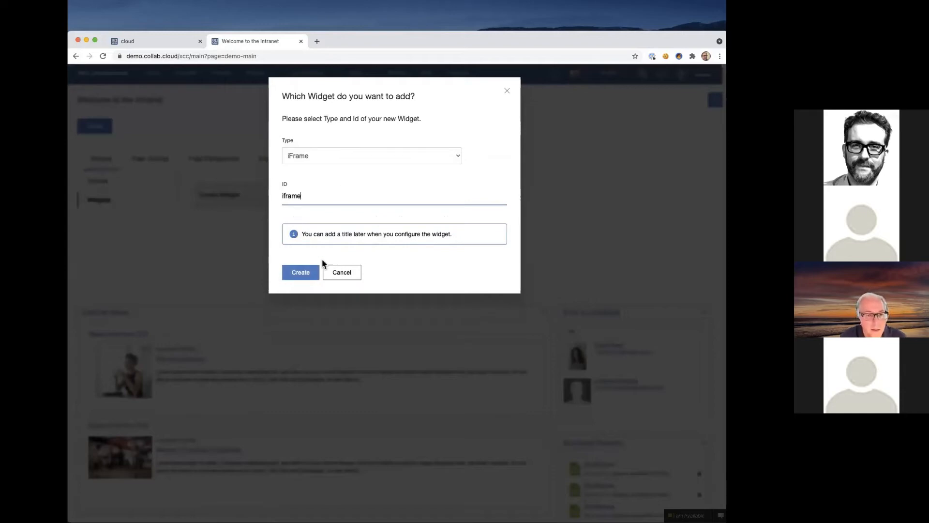
left_click(311, 272)
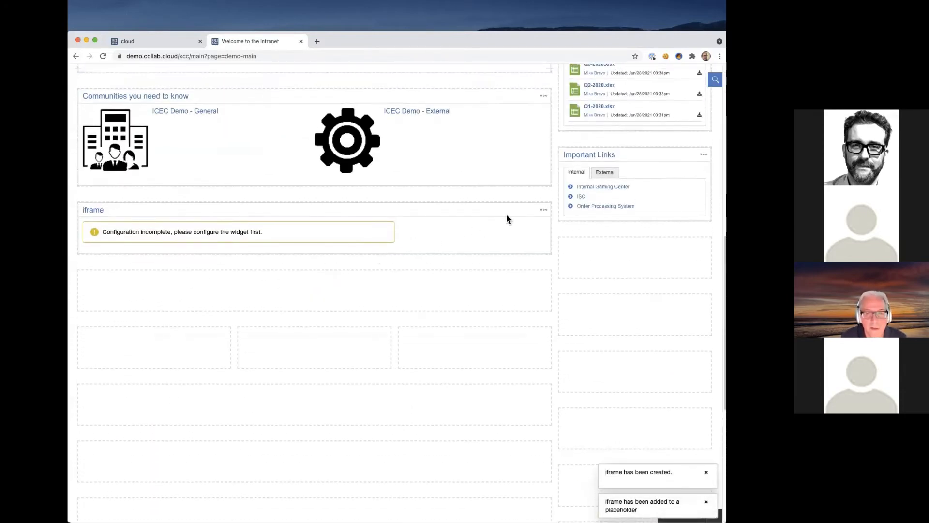
Step: Open the iframe widget's settings and change its title to "collab.cloud"
left_click(544, 213)
left_click(539, 246)
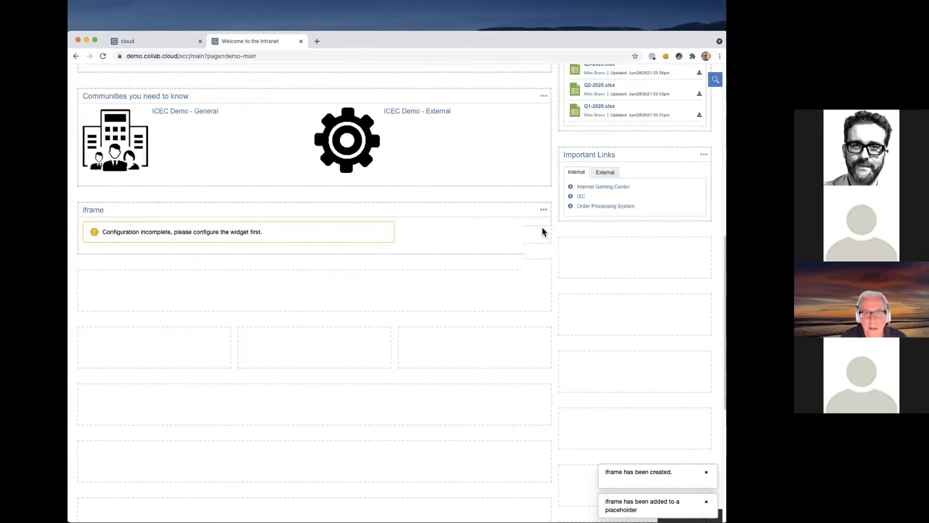
left_click_drag(139, 236, 88, 241)
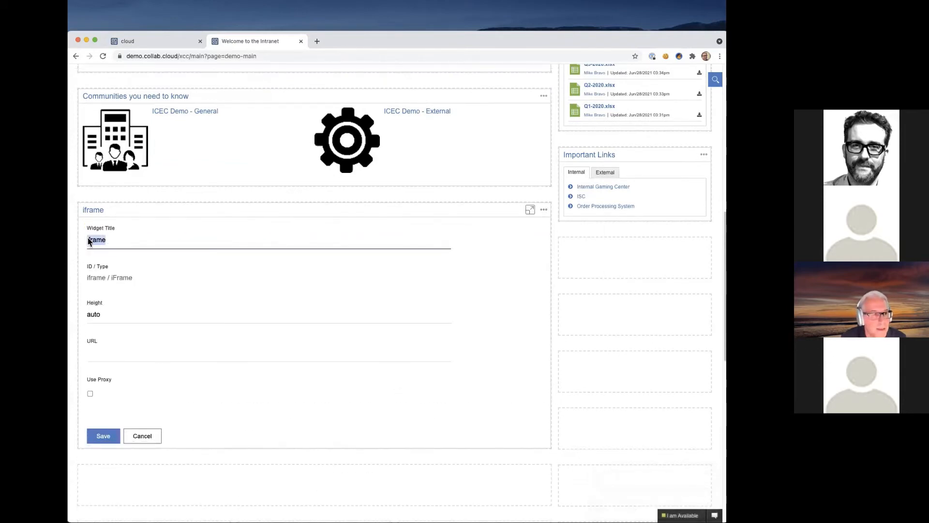
type("cola")
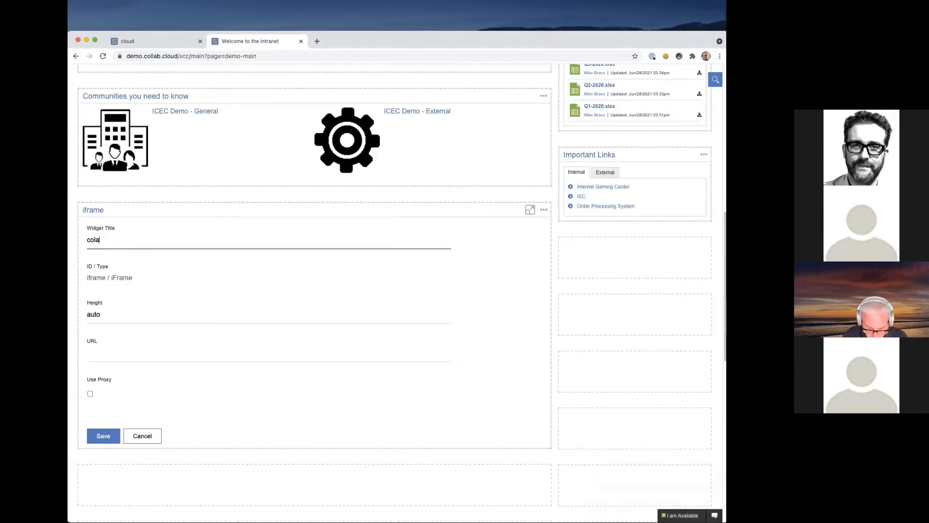
key("BackSpace")
type("lab.cloud")
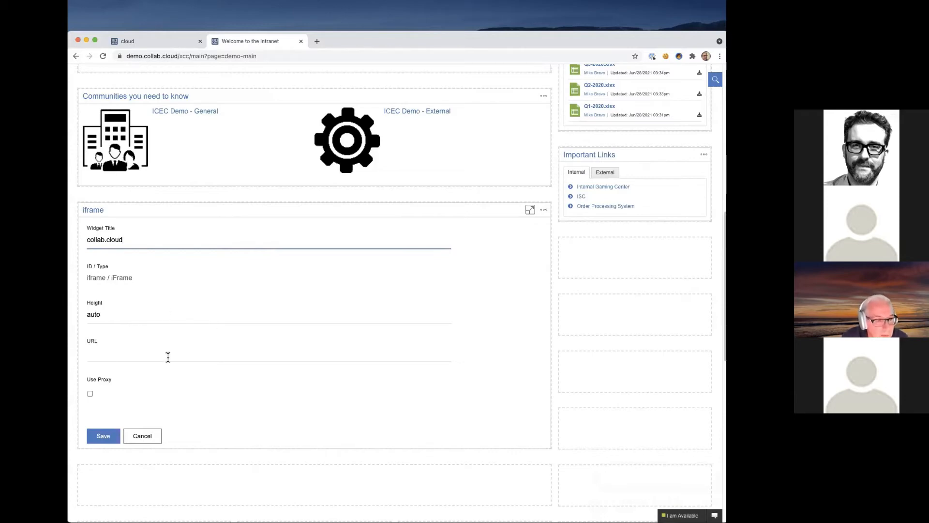
left_click(144, 359)
type("h")
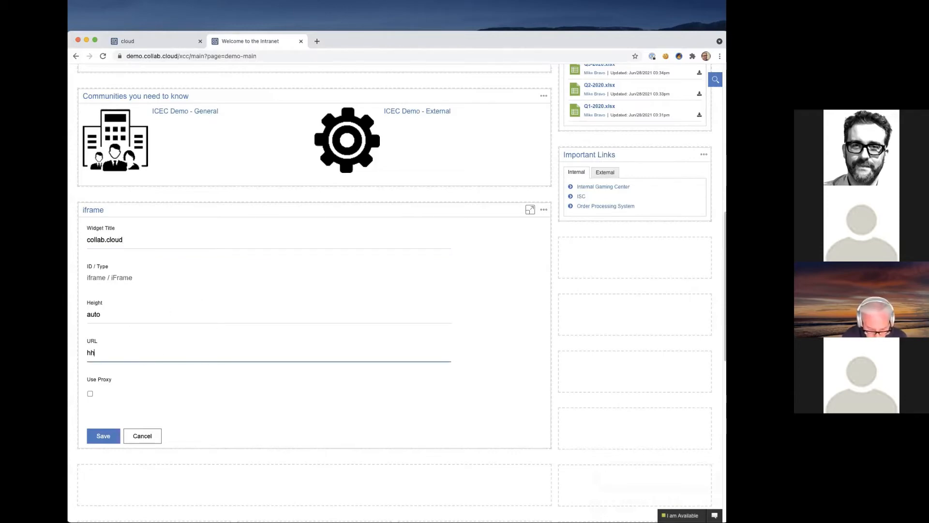
type("ttps")
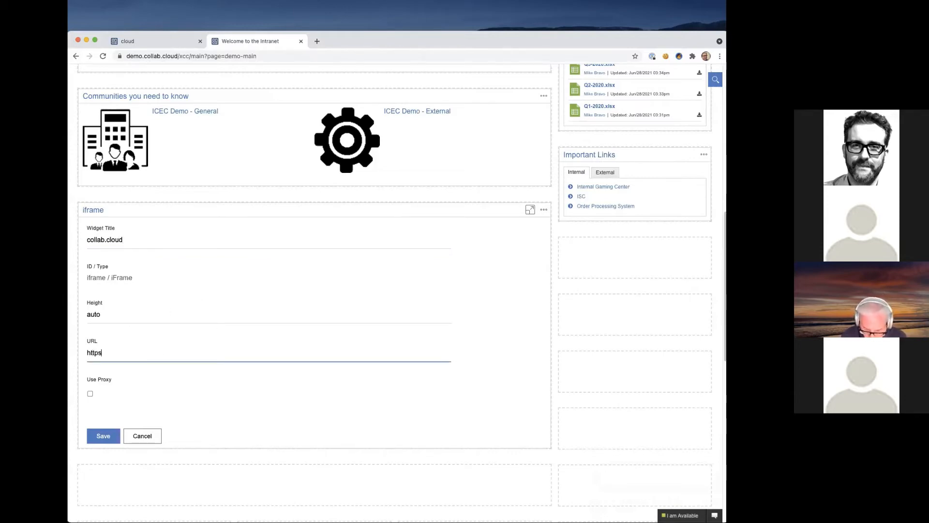
type("://")
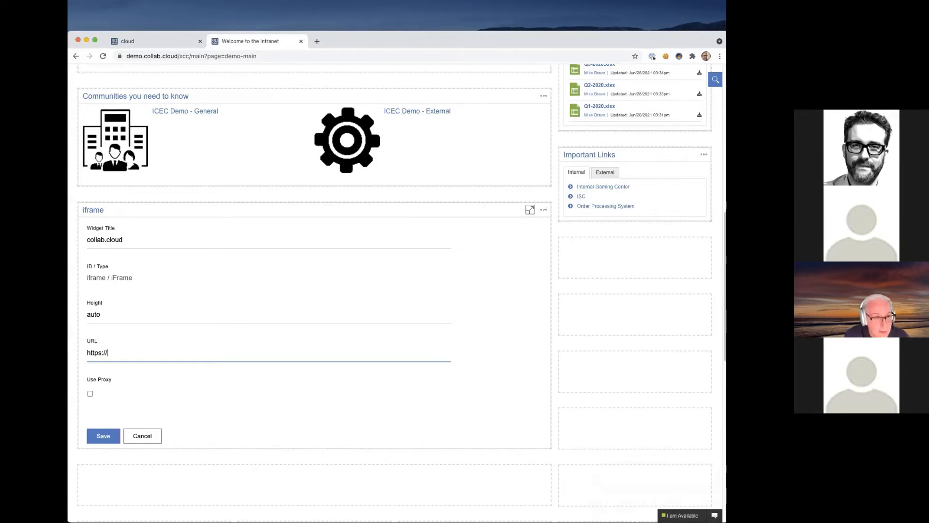
type("collab.")
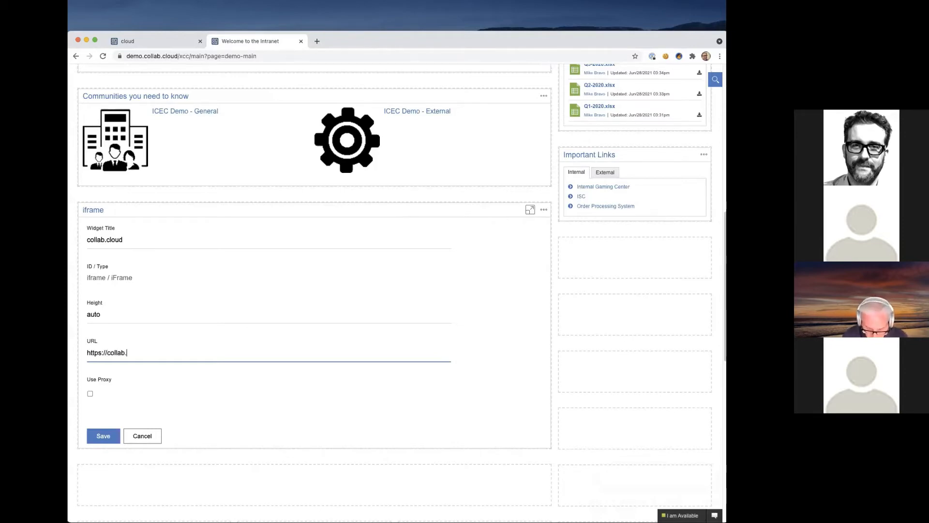
type("cloud")
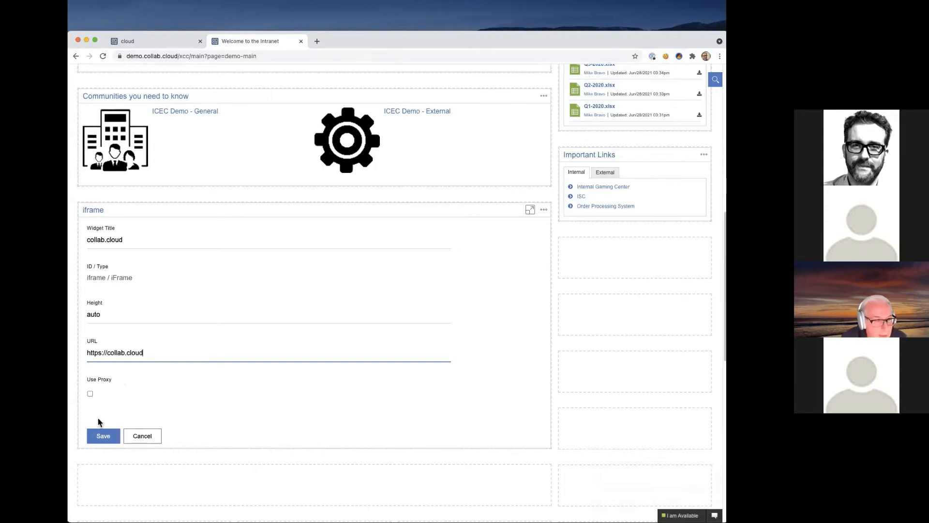
left_click(99, 438)
left_click(105, 437)
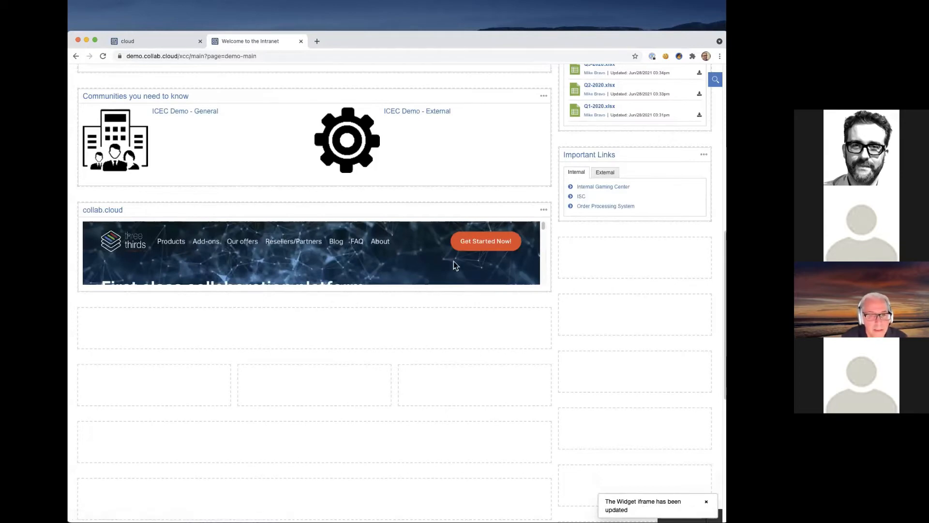
Step: Set the height of the collab.cloud widget to 500px and save it
left_click(544, 213)
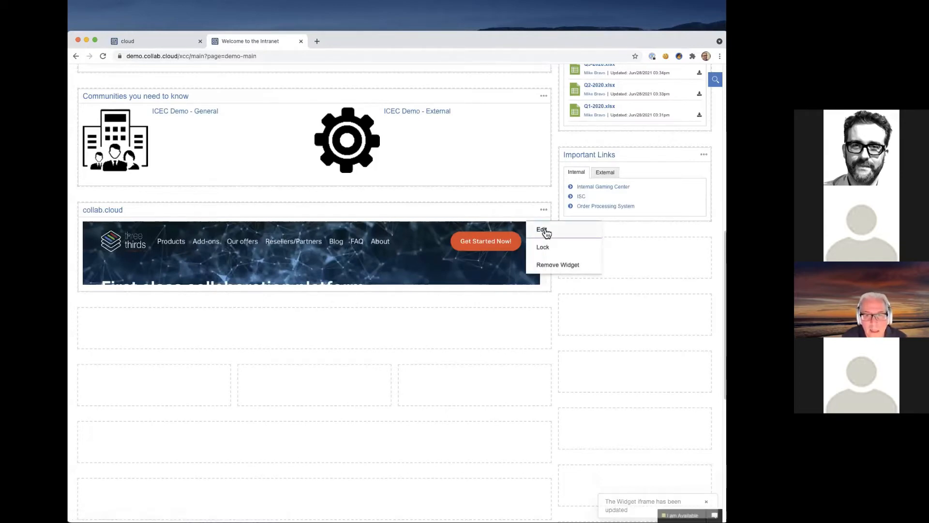
left_click(547, 231)
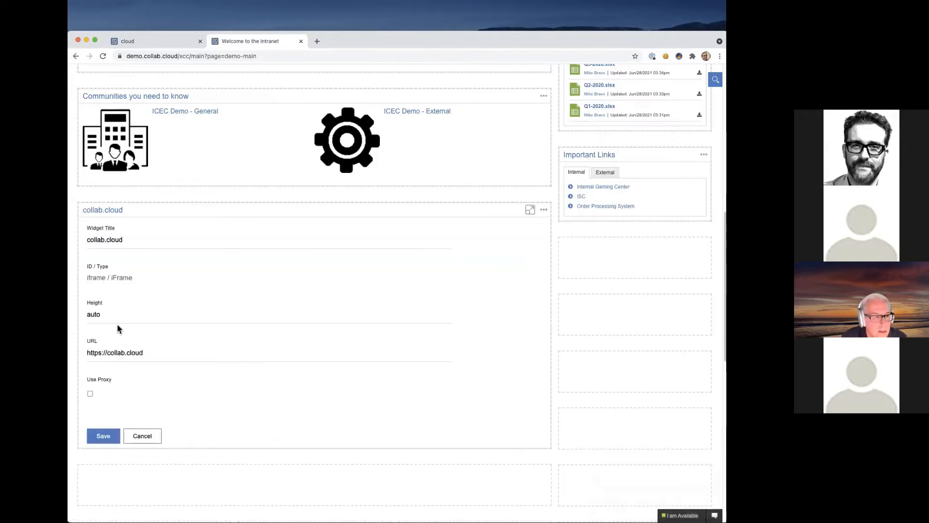
double_click(117, 316)
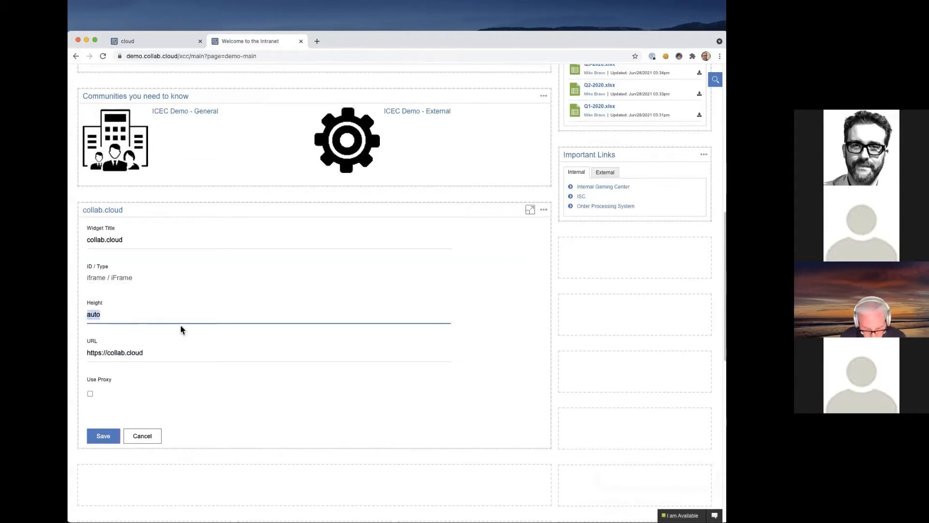
type("500px")
key("BackSpace")
type("px")
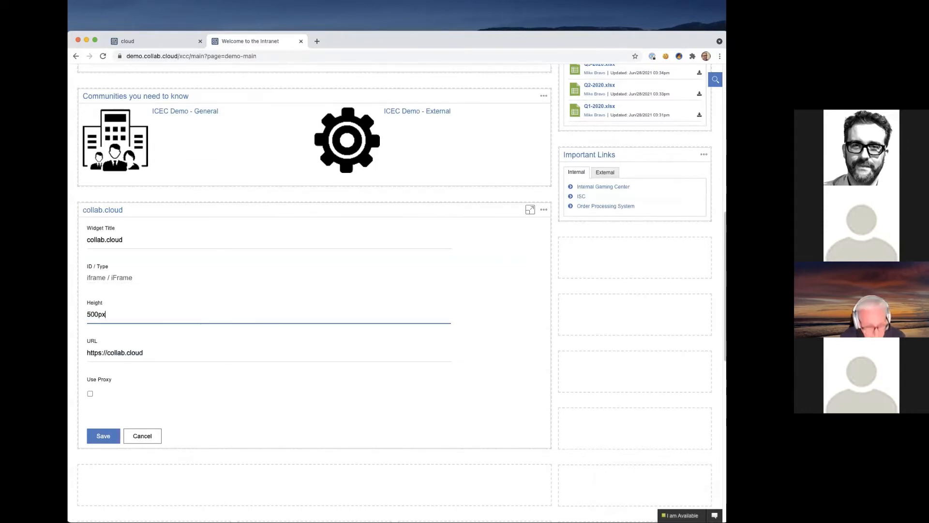
left_click(104, 436)
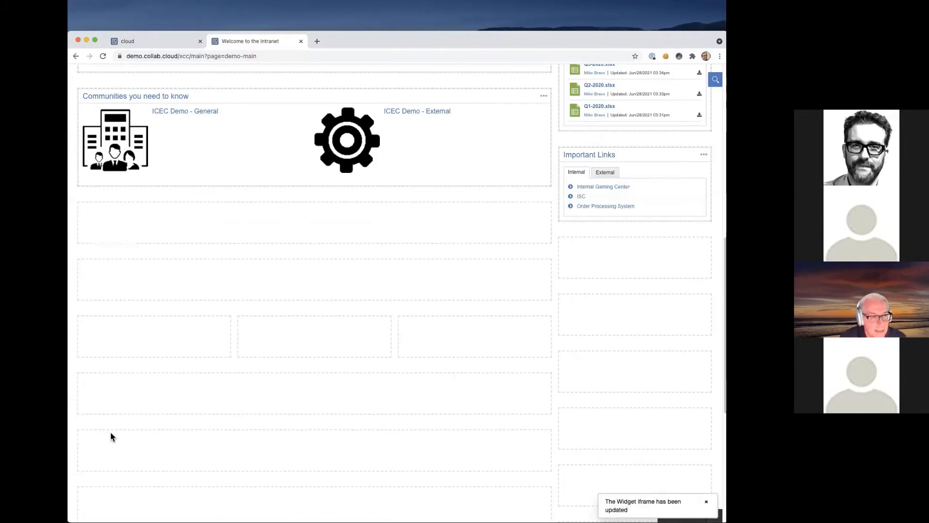
Step: Review the embedded website in the collab.cloud widget and the arrangement of the other widgets on the page
scroll(289, 368, "down", 3)
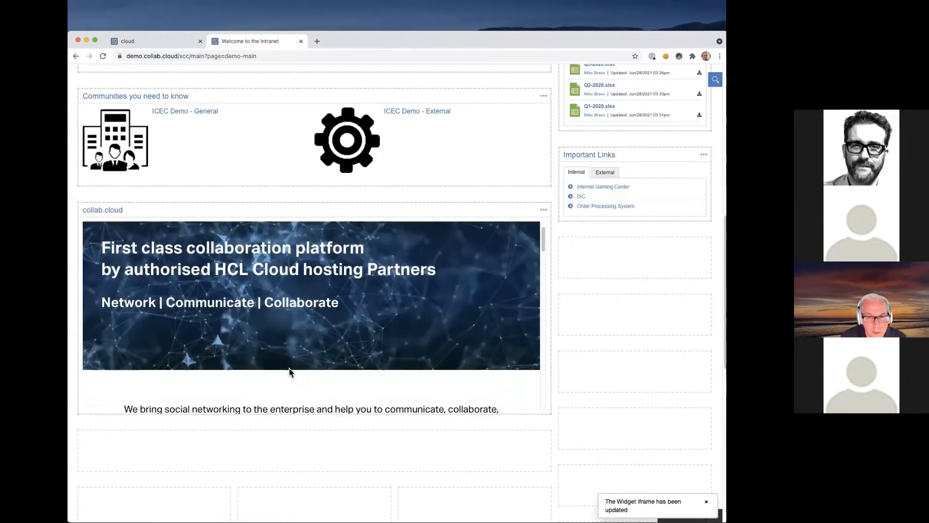
scroll(289, 367, "up", 3)
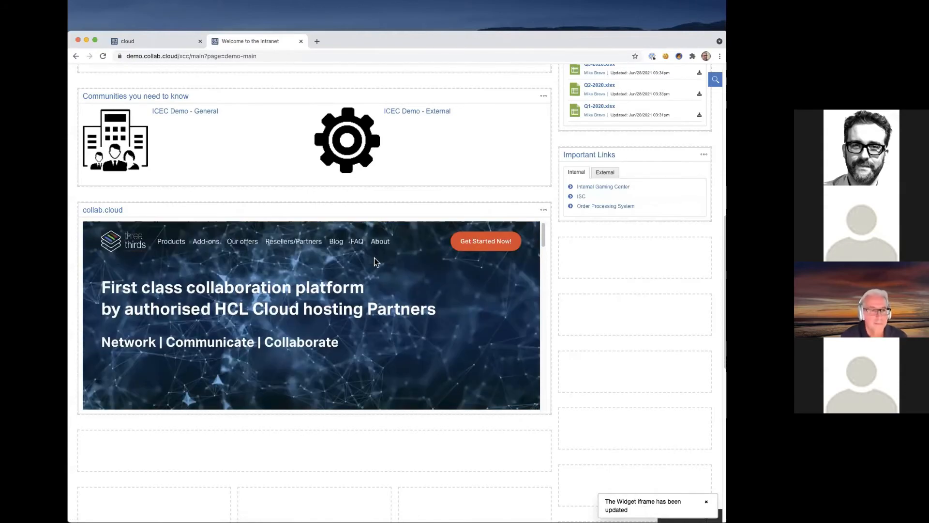
scroll(376, 258, "up", 3)
scroll(376, 258, "up", 5)
scroll(372, 263, "down", 5)
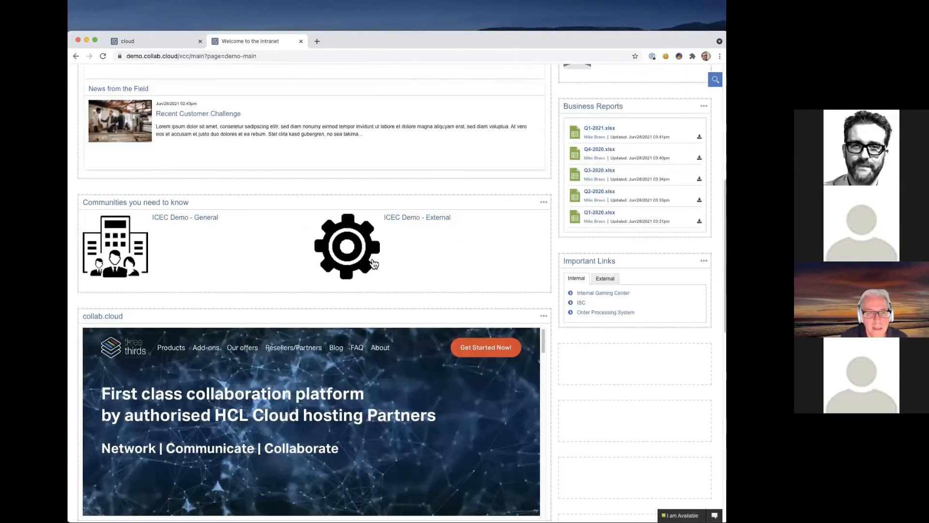
scroll(373, 263, "up", 2)
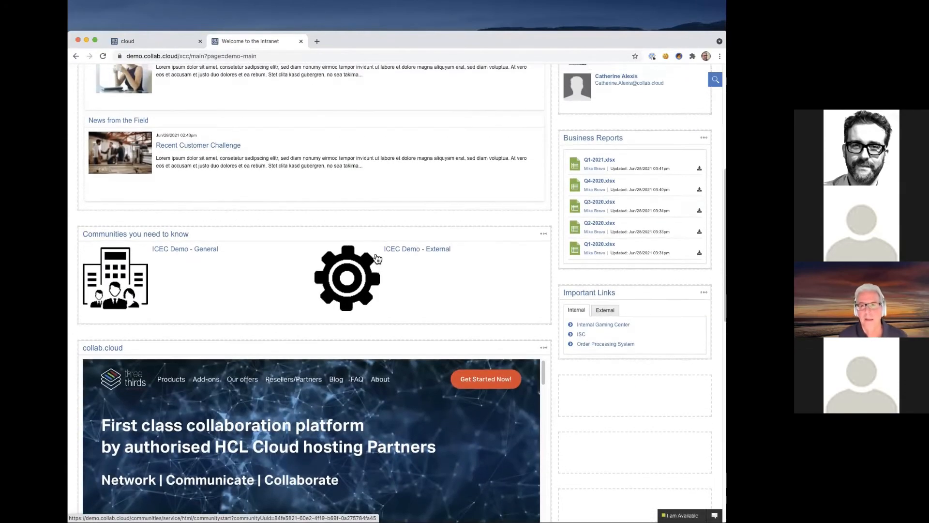
scroll(377, 258, "up", 2)
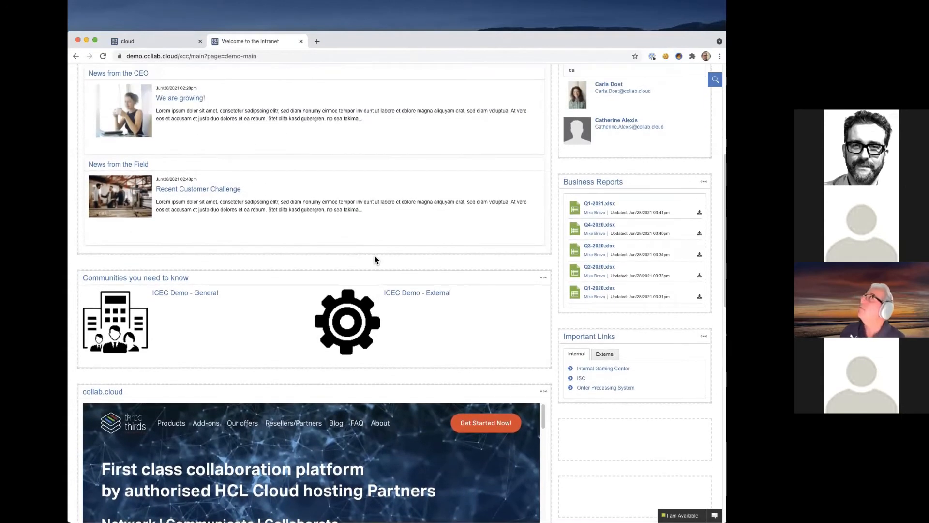
scroll(387, 248, "up", 2)
scroll(388, 249, "up", 2)
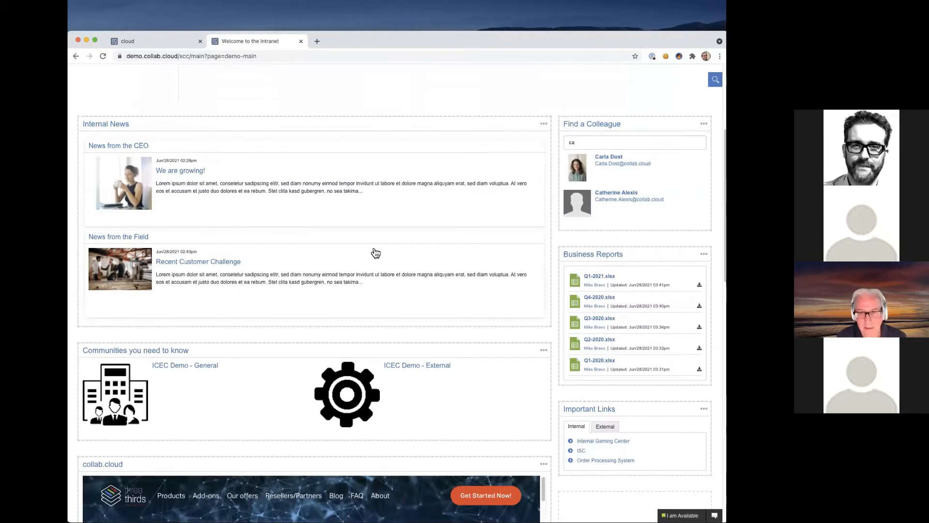
scroll(415, 194, "down", 1)
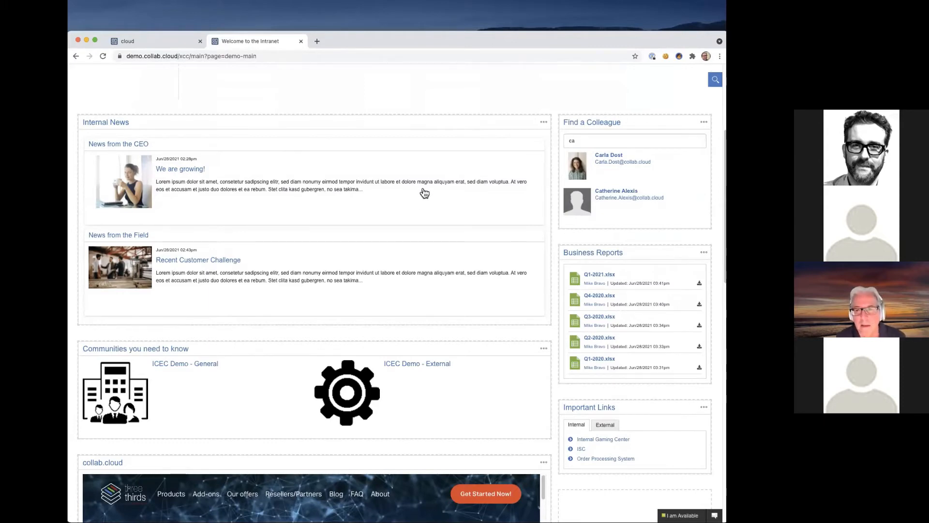
scroll(423, 194, "up", 2)
scroll(425, 193, "down", 4)
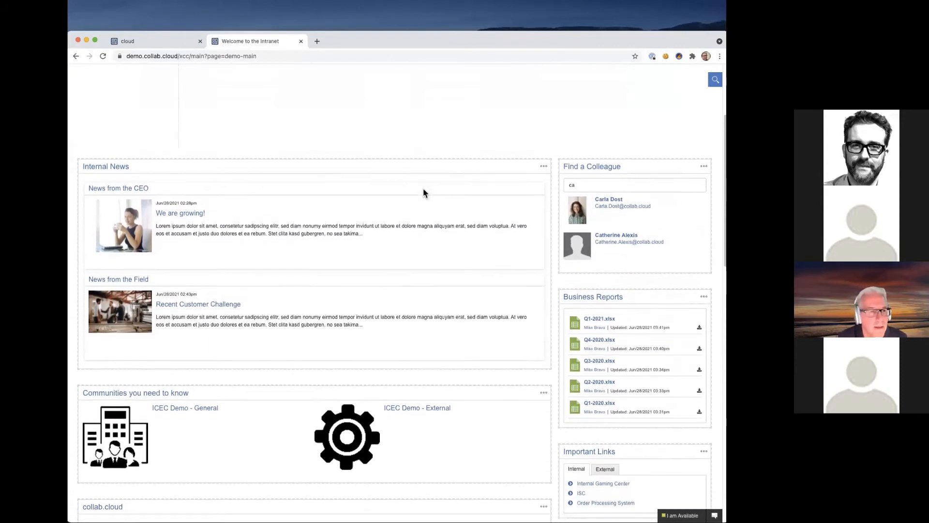
scroll(425, 193, "down", 3)
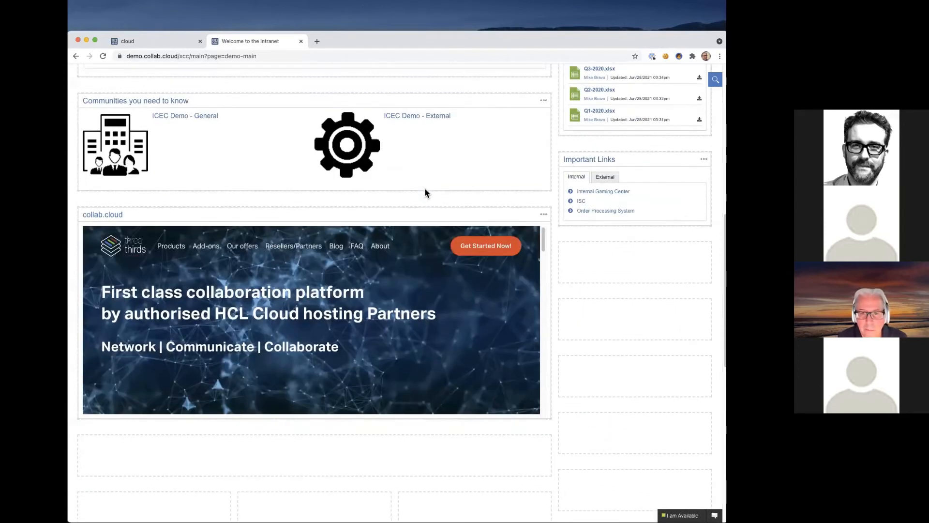
scroll(427, 192, "down", 1)
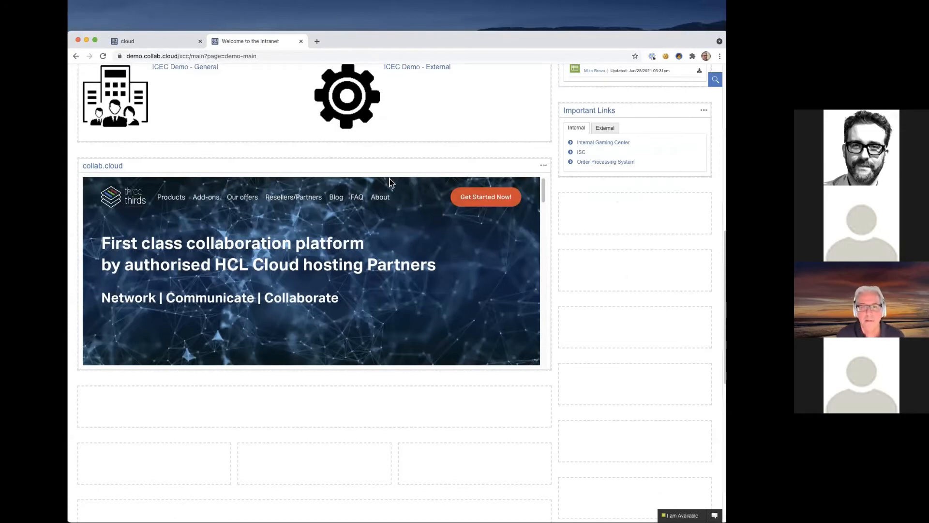
Step: Create a new widget of type My Links with the ID "mylinks"
scroll(389, 183, "up", 6)
scroll(390, 183, "up", 3)
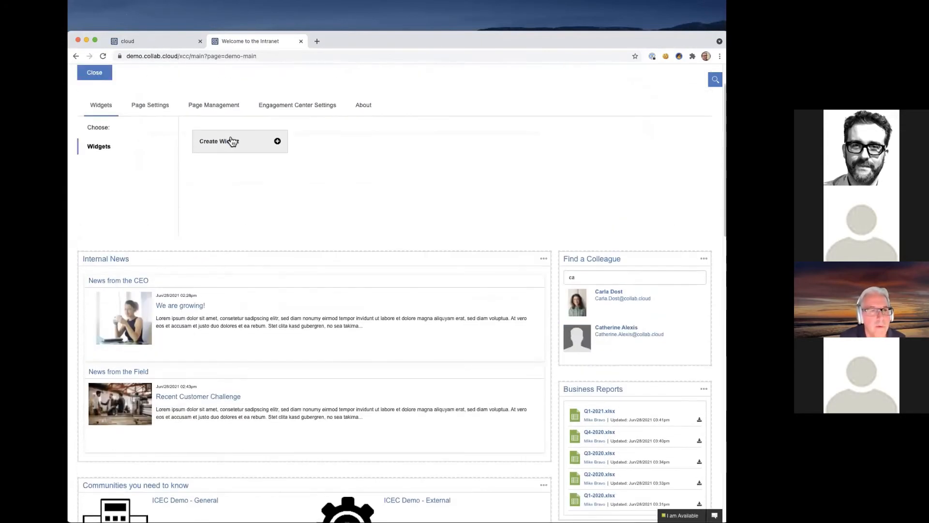
left_click(230, 141)
left_click(342, 158)
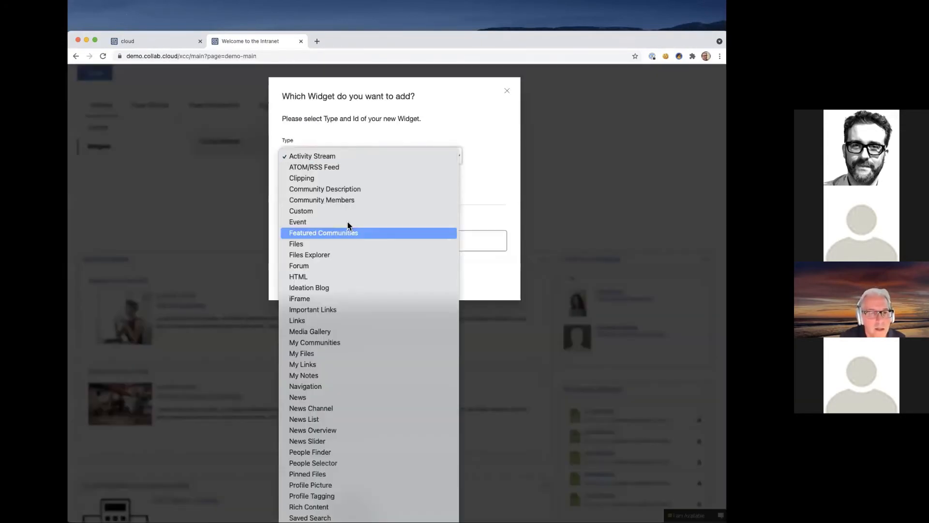
left_click(332, 364)
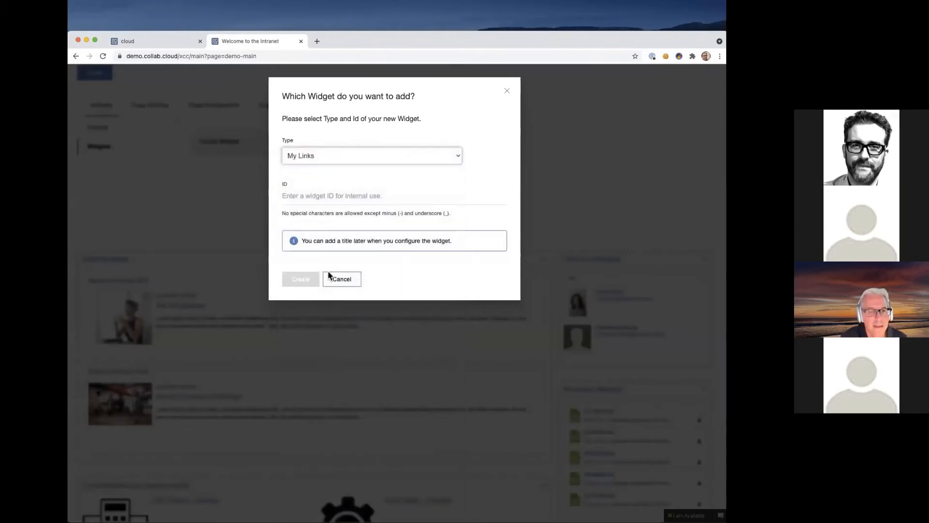
left_click(332, 197)
type("my")
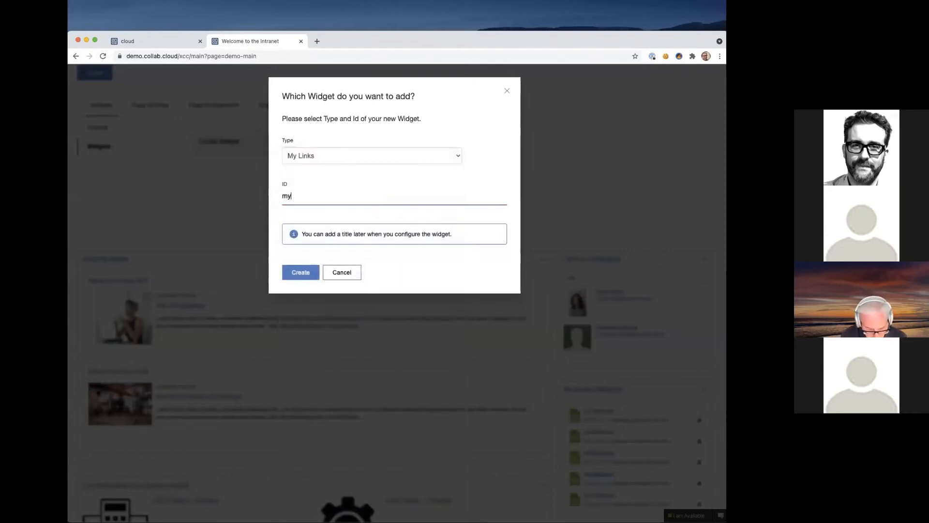
type("links")
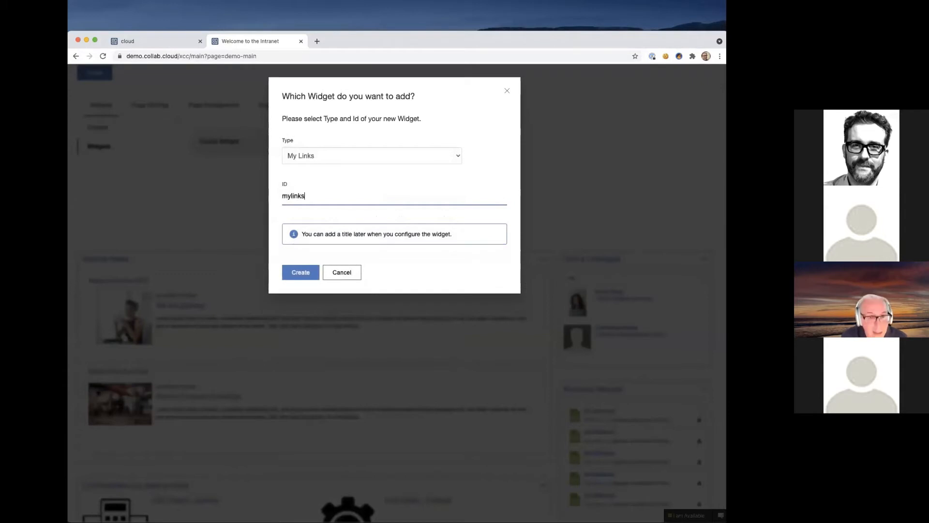
left_click(299, 273)
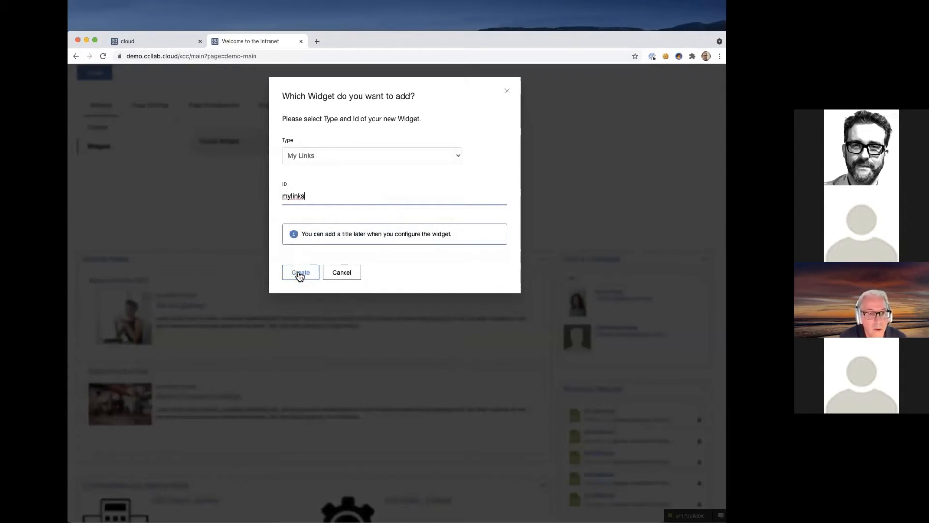
left_click(300, 274)
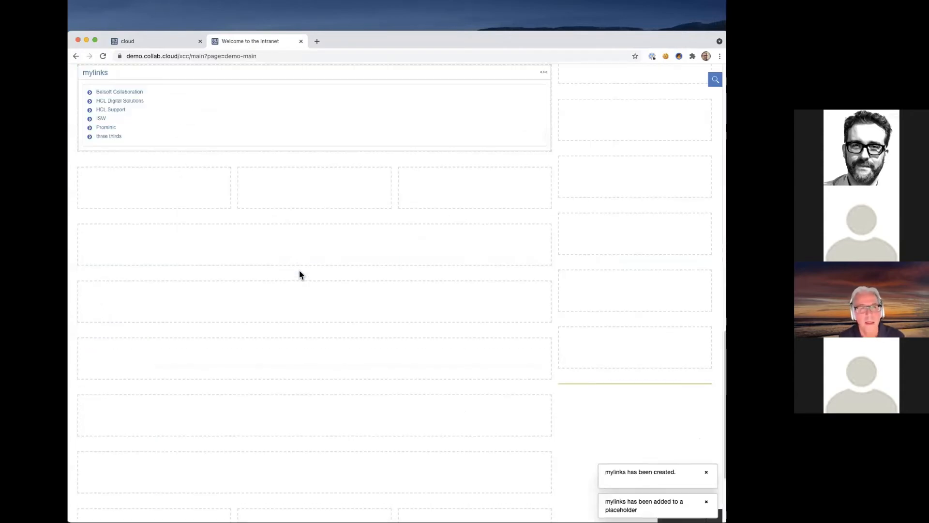
Step: Move the mylinks widget from the main column to the placeholder directly below the Important Links widget
scroll(286, 245, "up", 3)
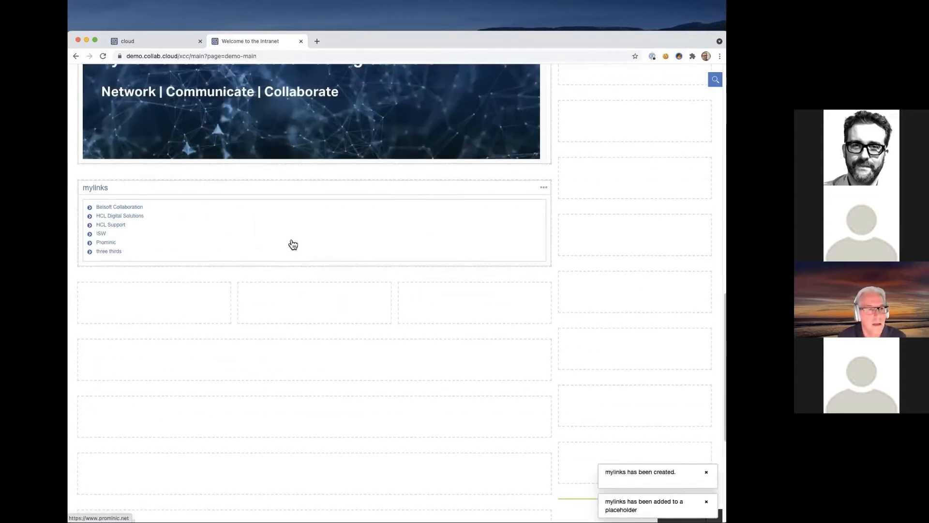
scroll(278, 242, "up", 1)
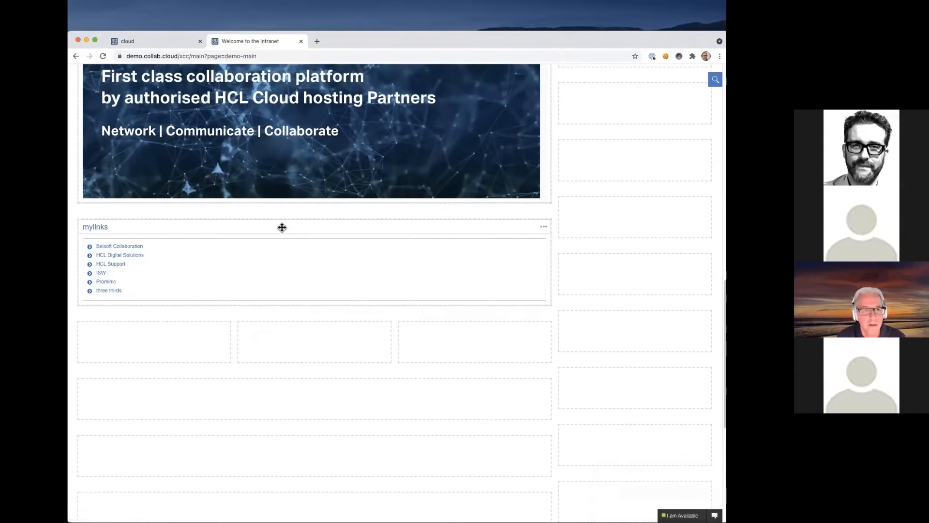
left_click_drag(282, 227, 629, 131)
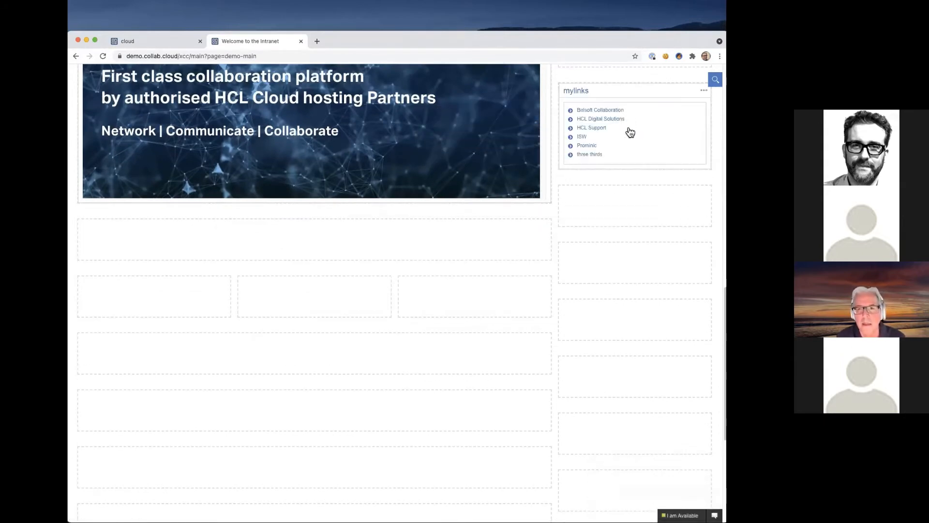
left_click_drag(637, 245, 639, 207)
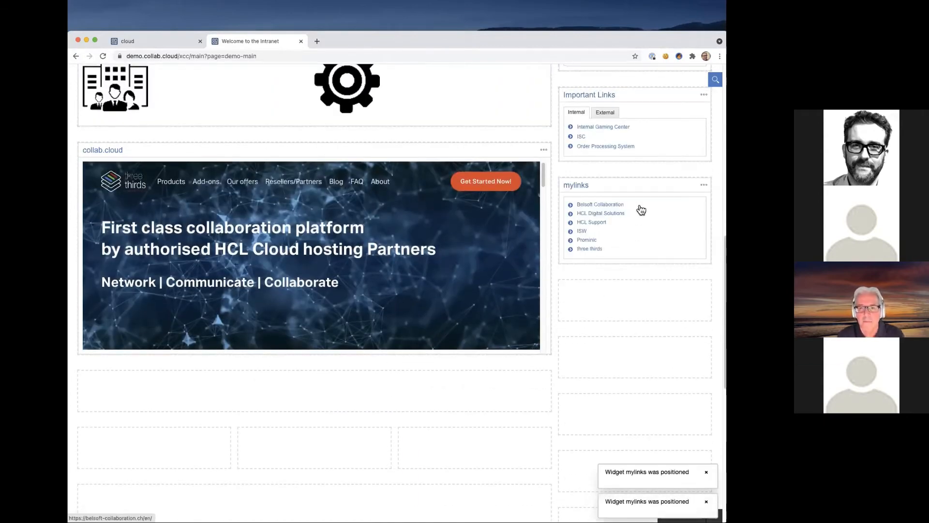
Step: Change the mylinks widget's title to "My Links" and save the widget
left_click(703, 185)
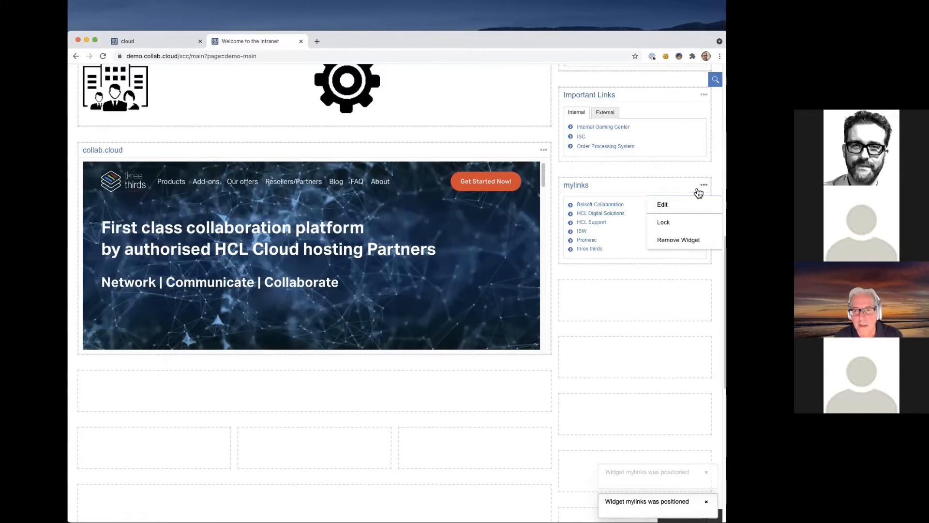
left_click(691, 205)
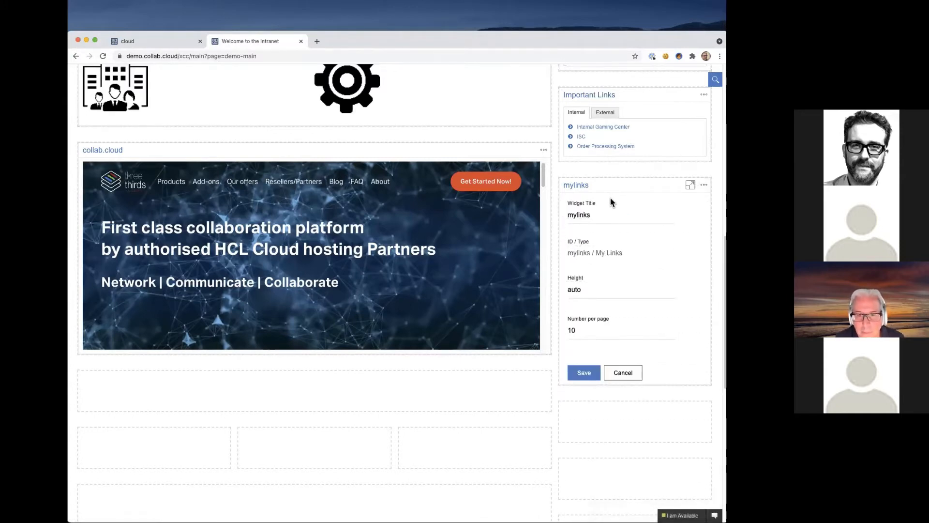
left_click_drag(600, 215, 569, 213)
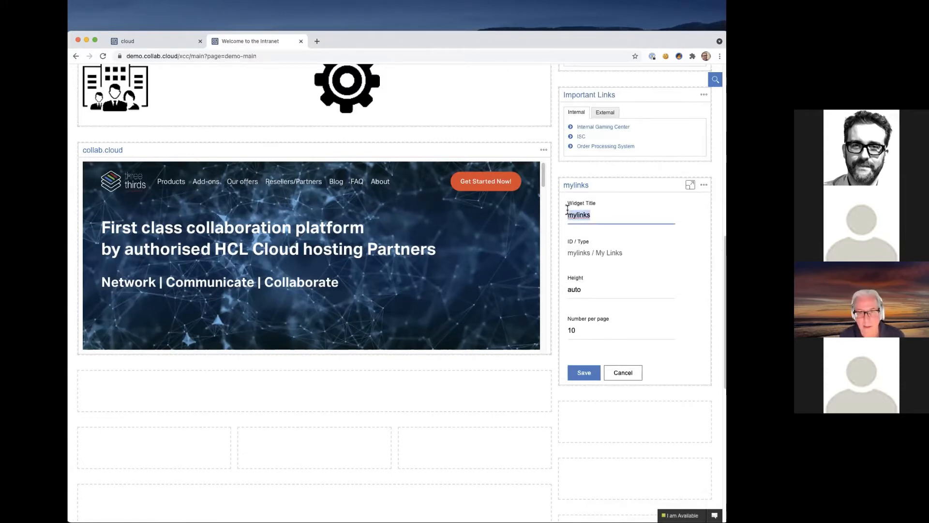
type("M")
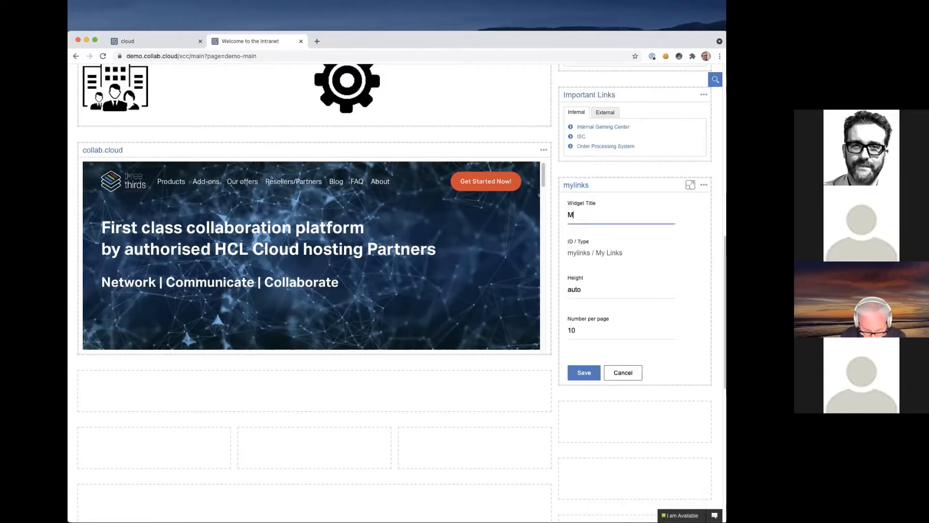
type("y Links")
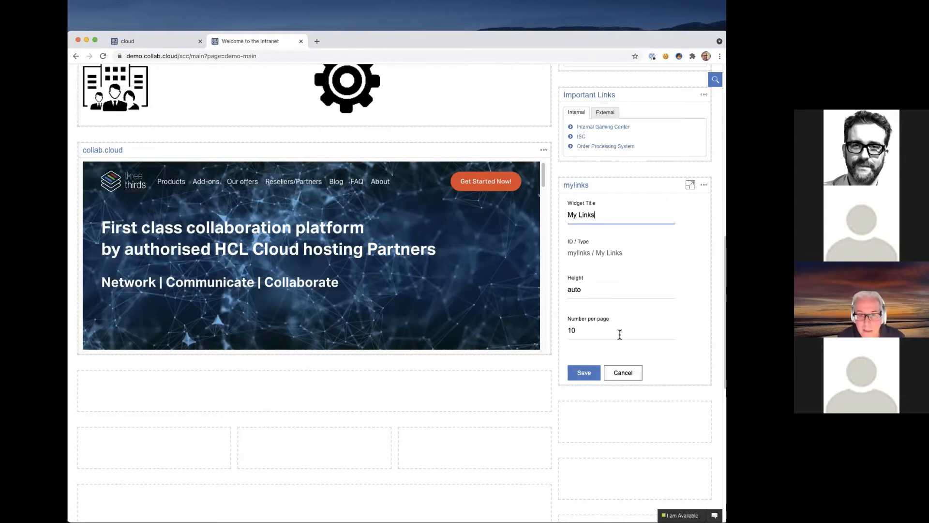
left_click(585, 374)
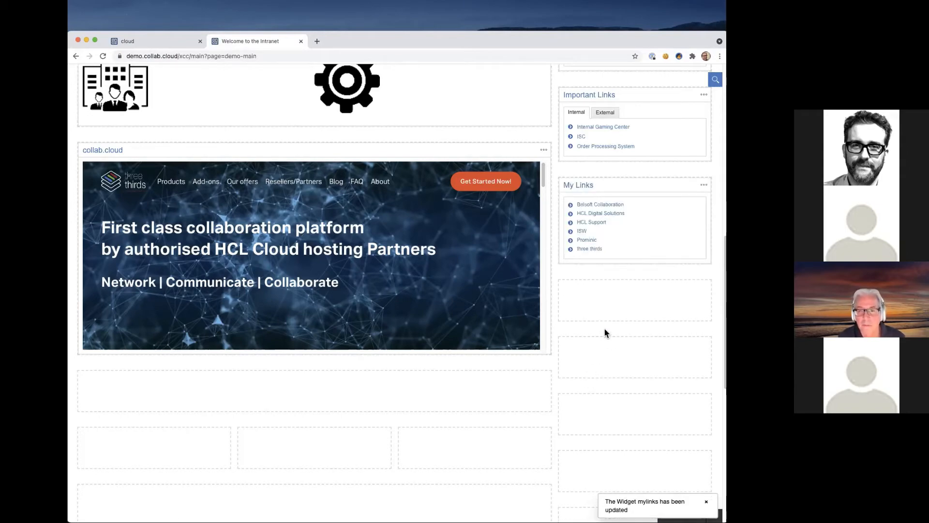
Step: Leave customization mode and review the arrangement of the widgets on the intranet page
scroll(604, 328, "up", 5)
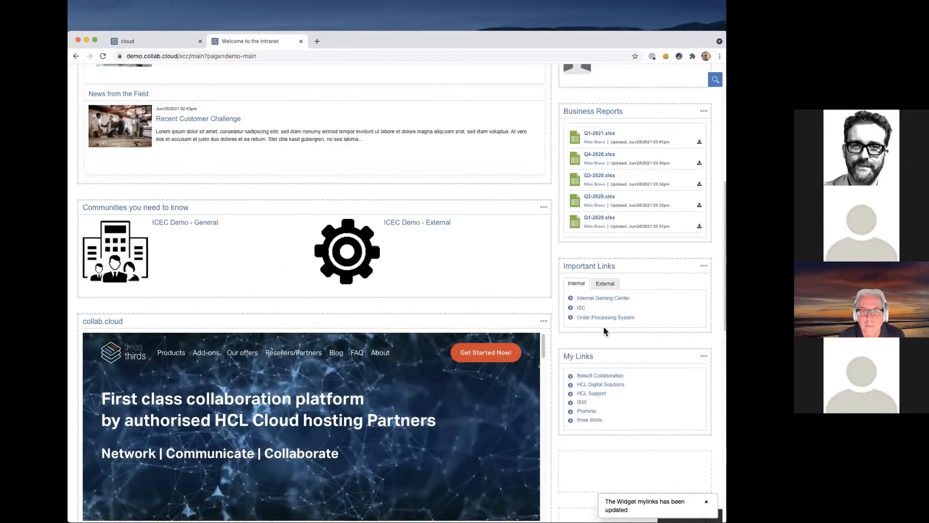
scroll(603, 327, "up", 3)
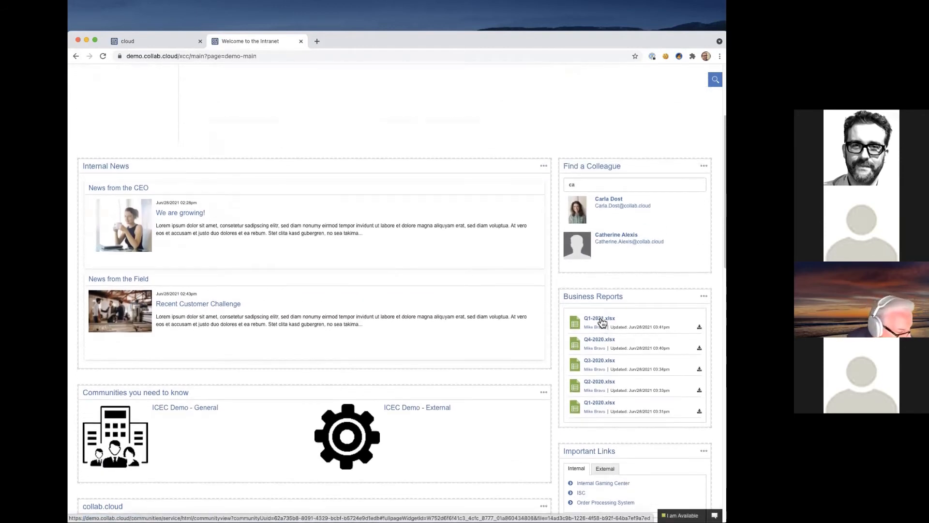
scroll(484, 263, "up", 3)
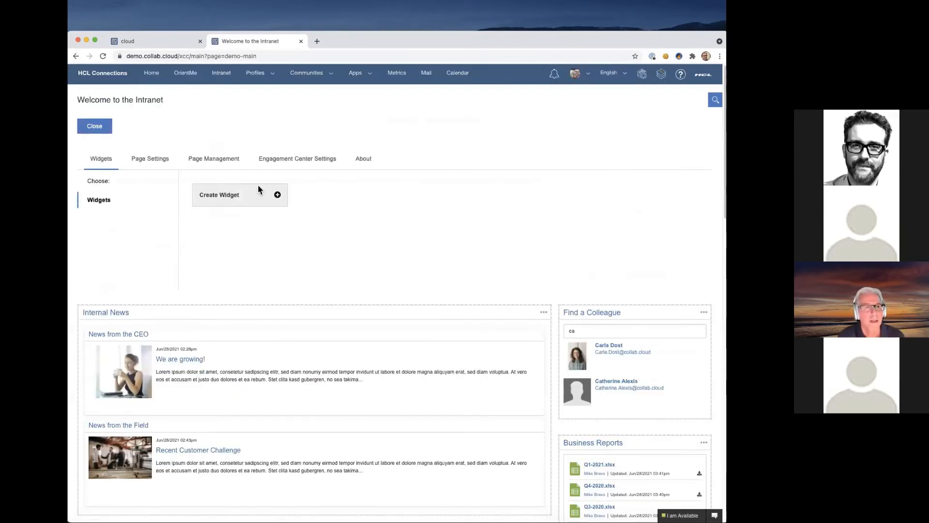
left_click(95, 127)
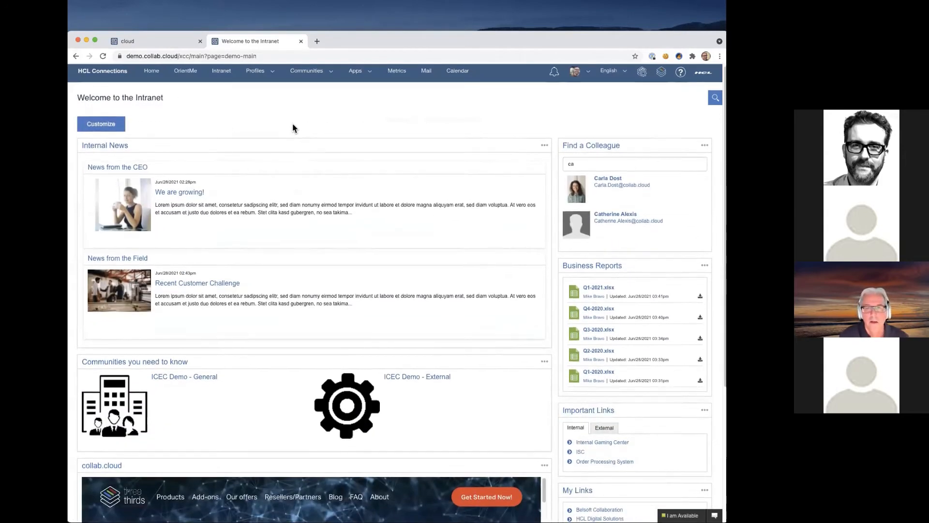
scroll(293, 127, "down", 1)
scroll(293, 127, "down", 5)
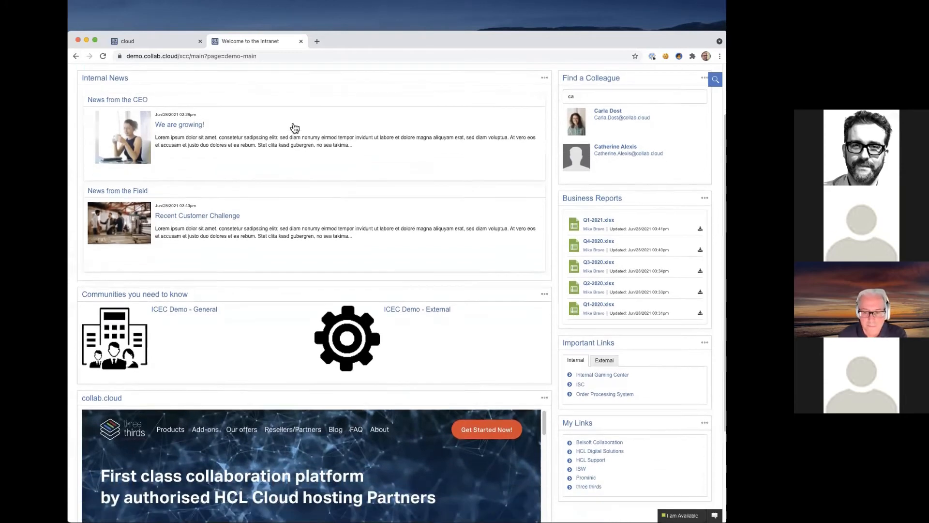
scroll(295, 131, "up", 3)
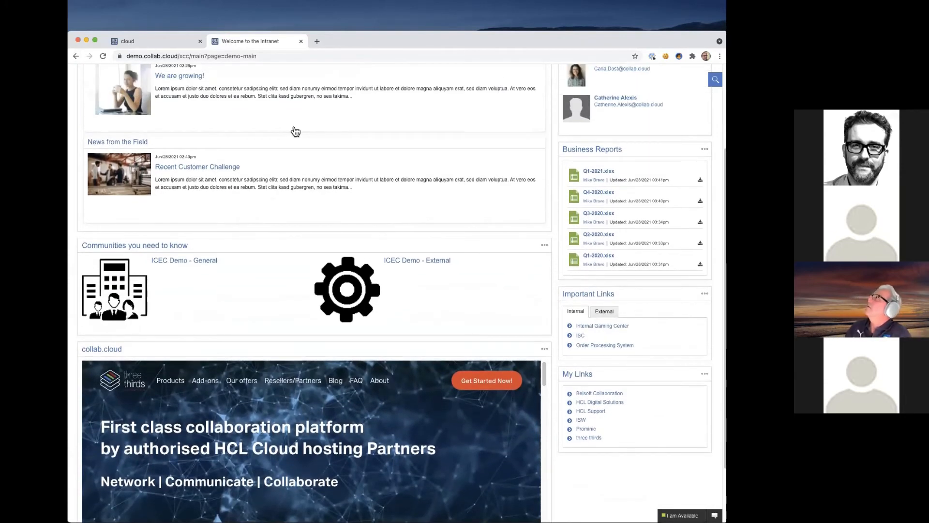
scroll(281, 141, "up", 1)
scroll(282, 142, "up", 5)
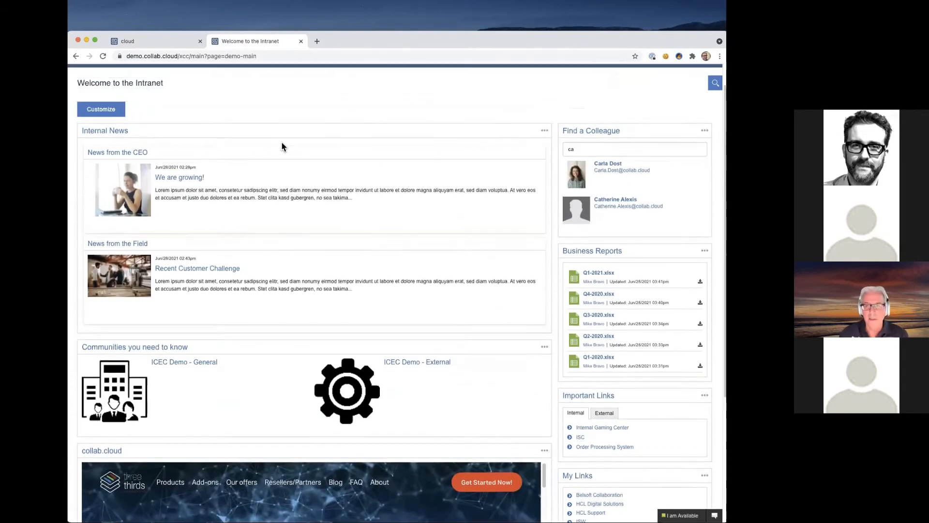
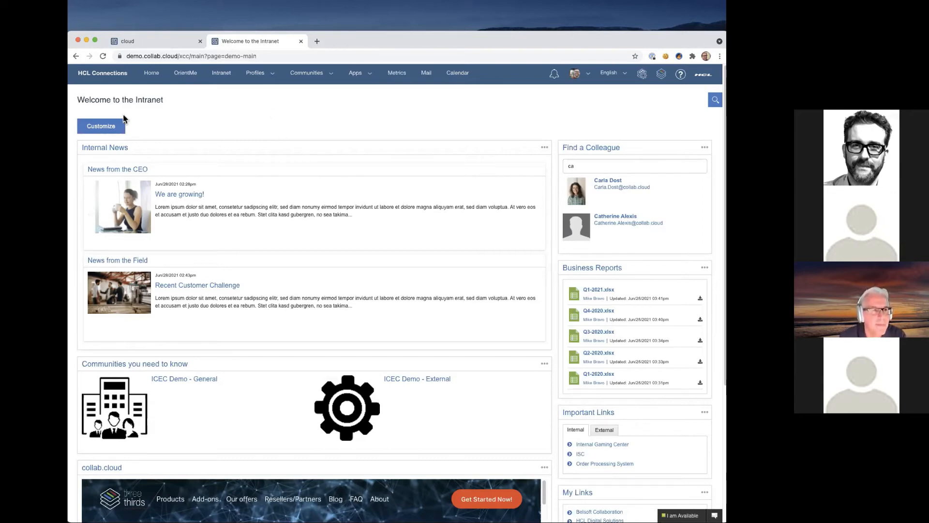
Step: Reopen page customization and enable Navigation in the advanced page settings
left_click(111, 127)
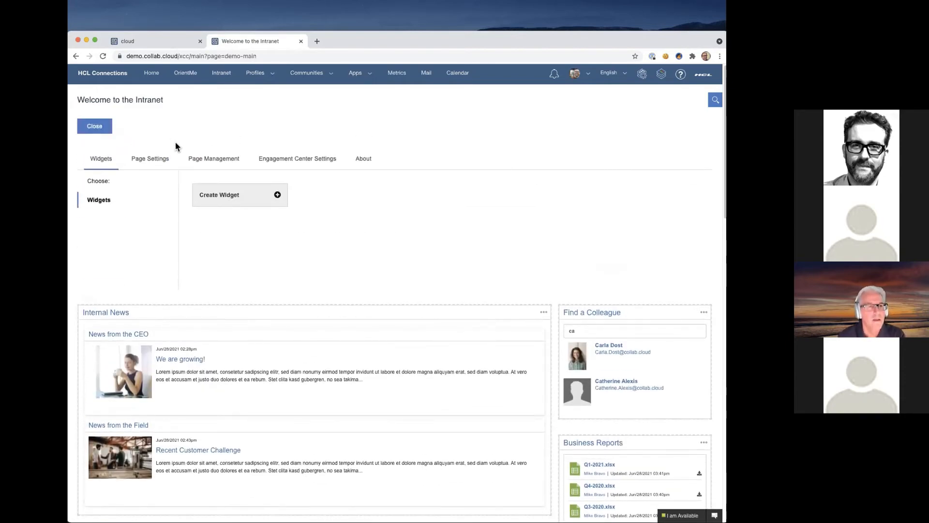
left_click(275, 159)
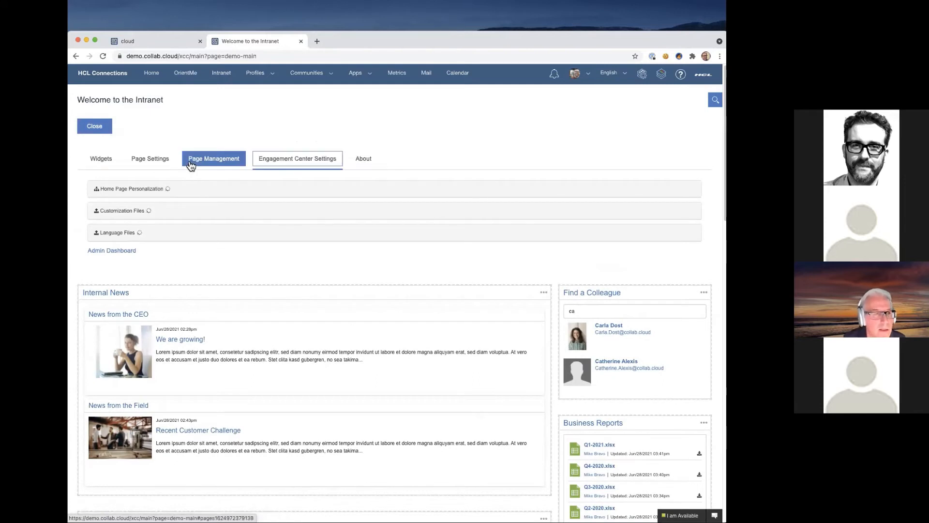
left_click(167, 161)
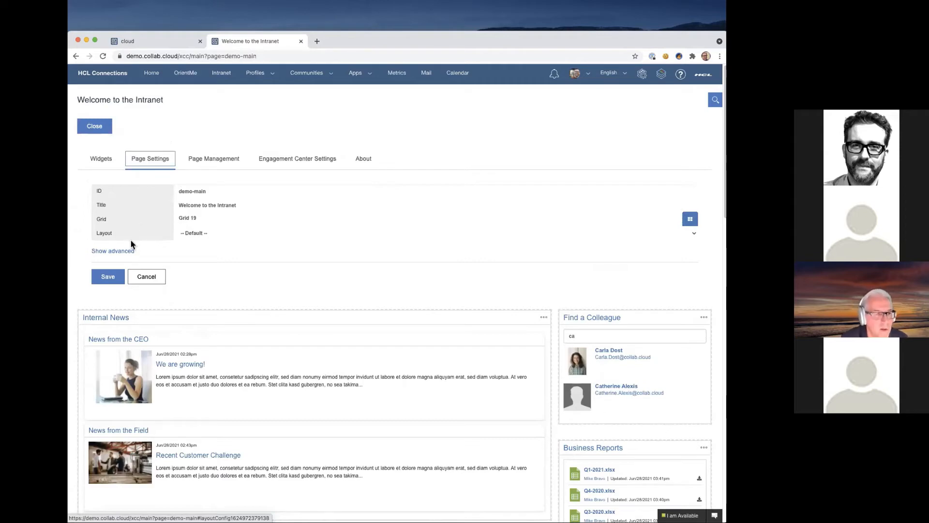
left_click(127, 252)
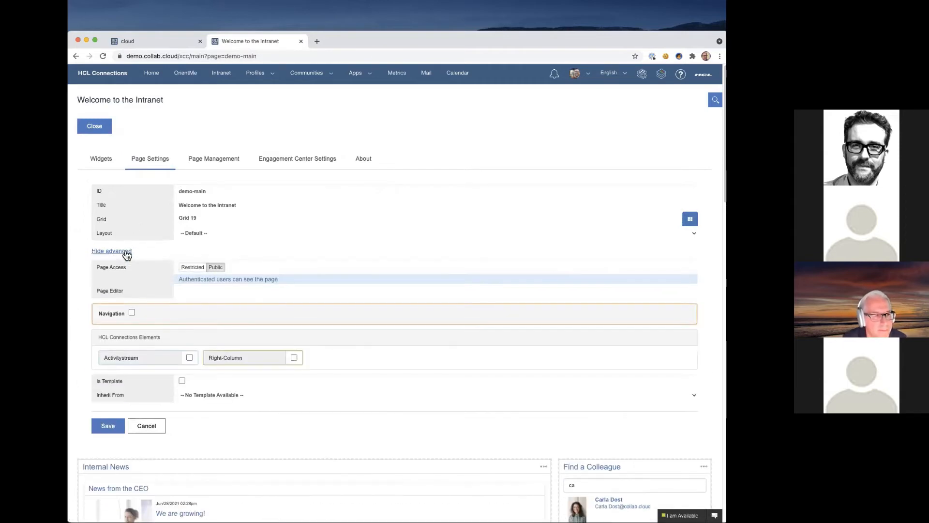
scroll(127, 254, "down", 2)
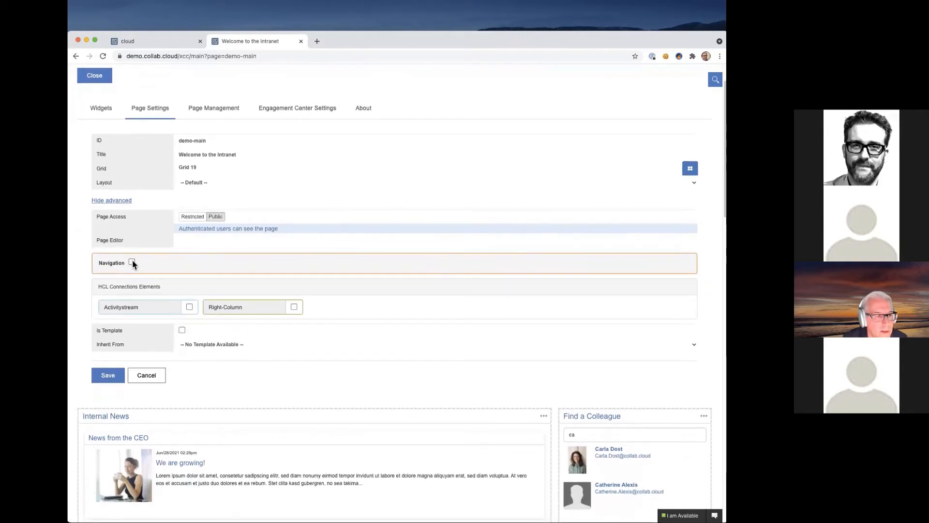
left_click(132, 262)
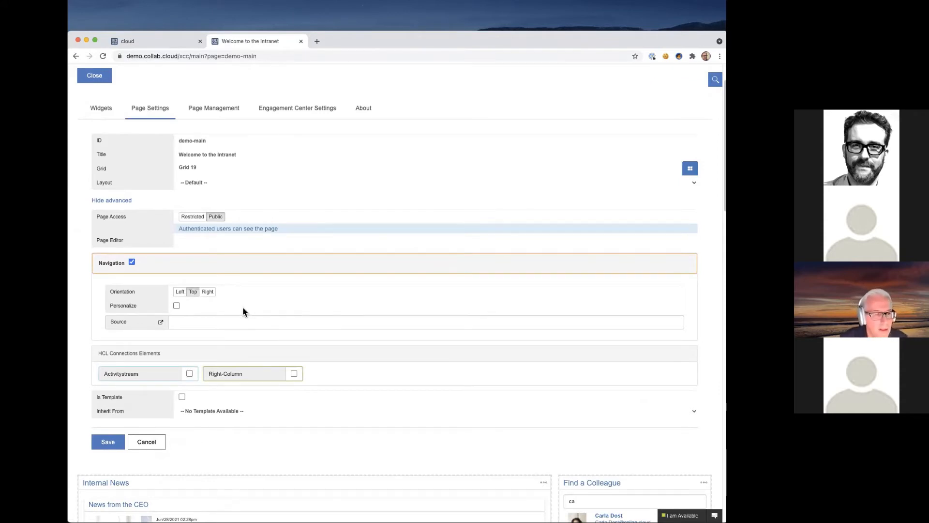
Step: Search for "gen" as the navigation source and choose the ICEC Demo - General community
left_click(189, 322)
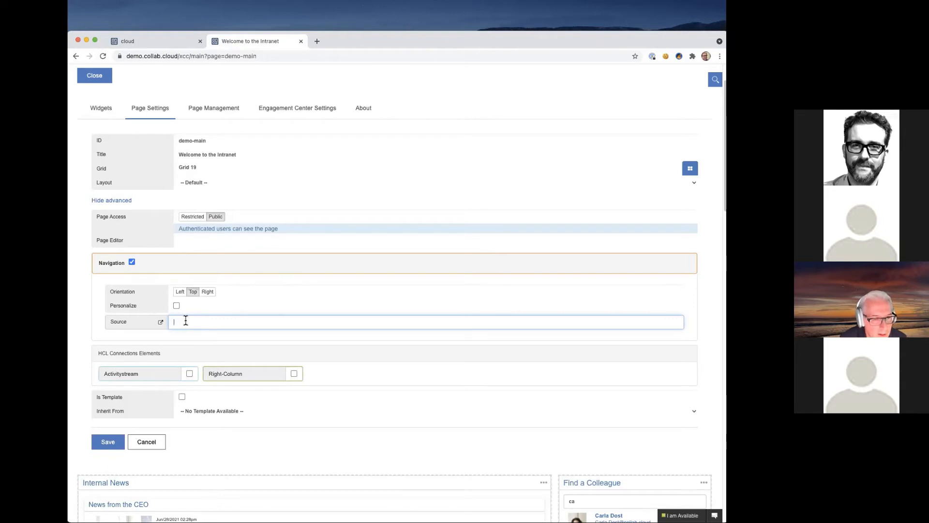
type("ge")
key("BackSpace")
key("BackSpace")
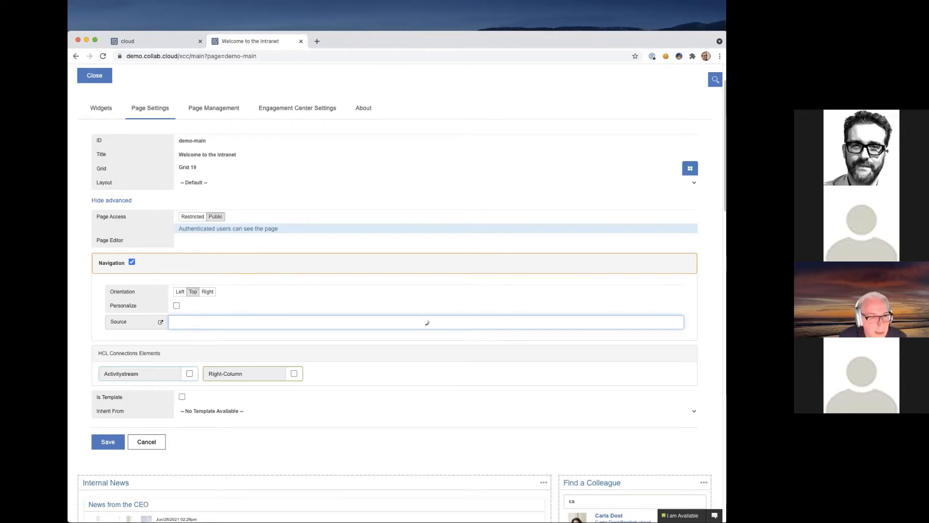
type("gen")
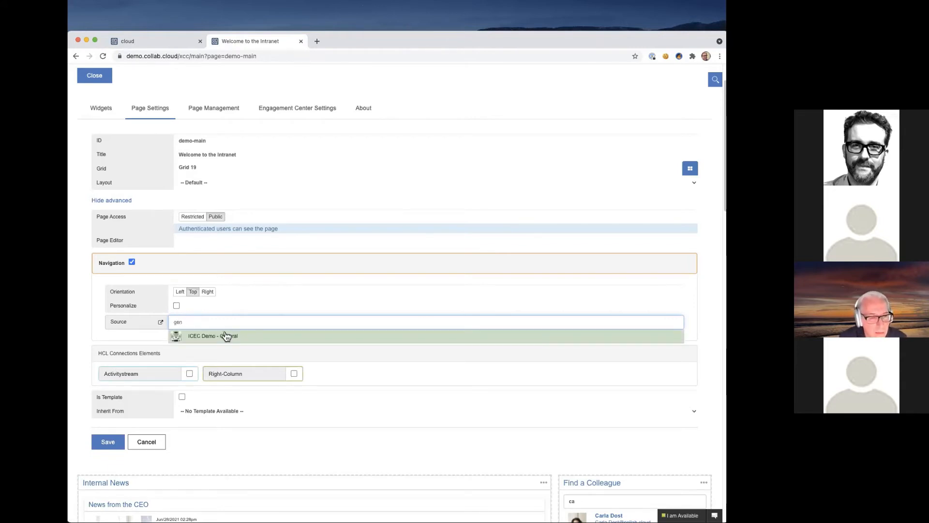
left_click(229, 340)
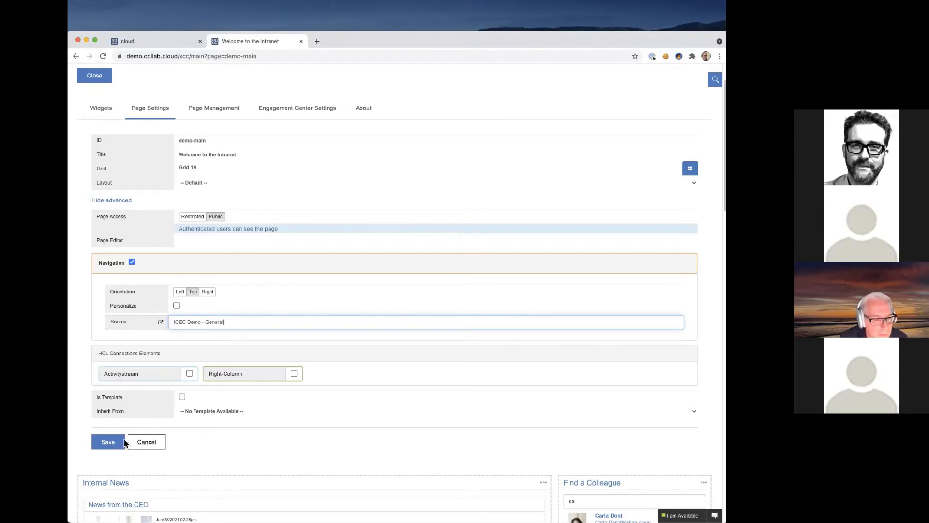
Step: Save the page settings and review the navigation bar on the intranet page
left_click(111, 443)
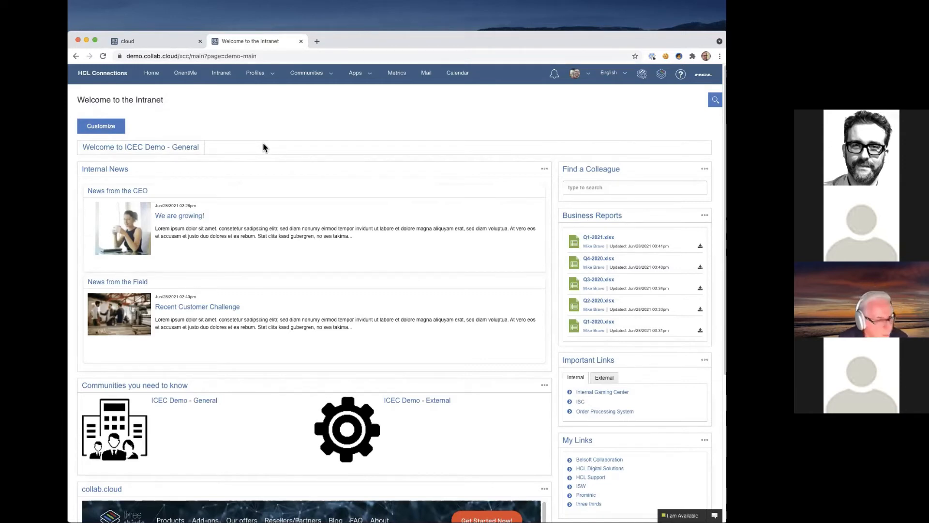
scroll(281, 174, "down", 5)
scroll(282, 173, "up", 5)
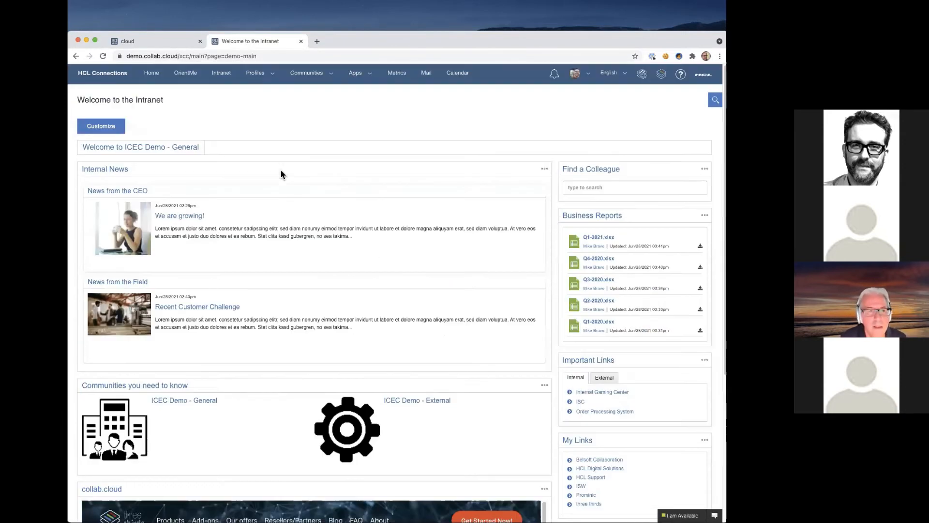
Step: In the page's advanced settings, search for "inter", choose ICEC Demo - Internal as the navigation source and save
left_click(91, 125)
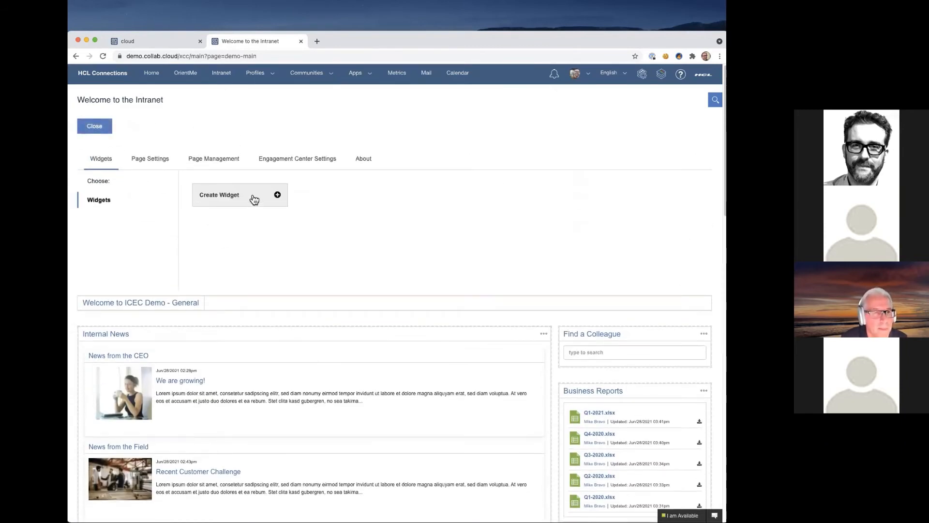
left_click(160, 163)
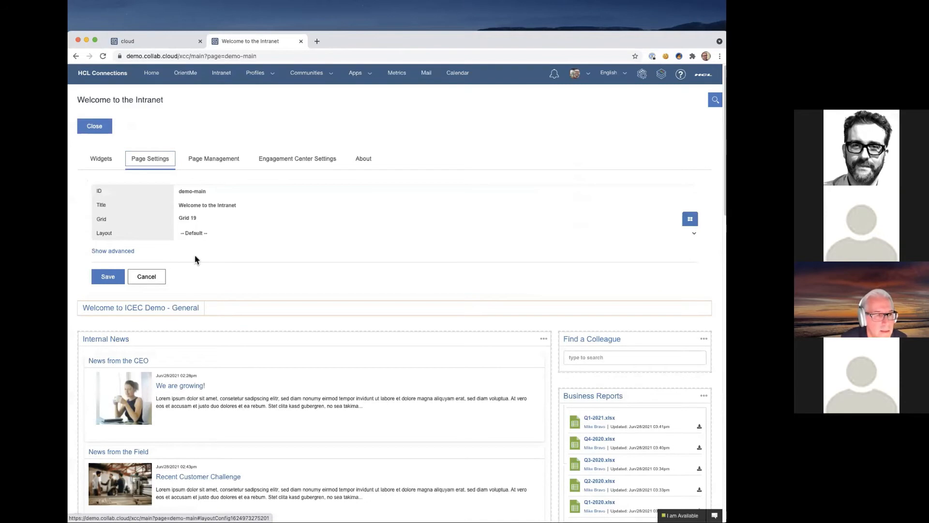
left_click(113, 251)
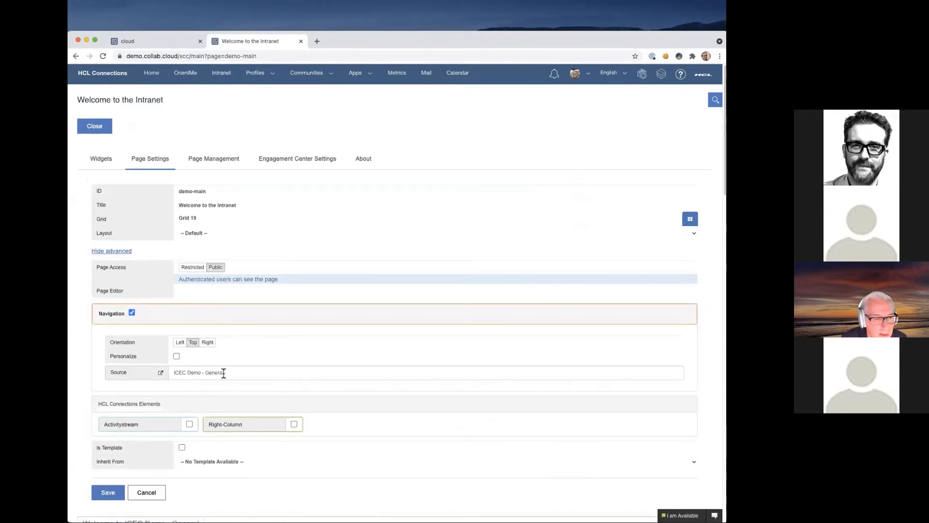
left_click_drag(228, 373, 172, 374)
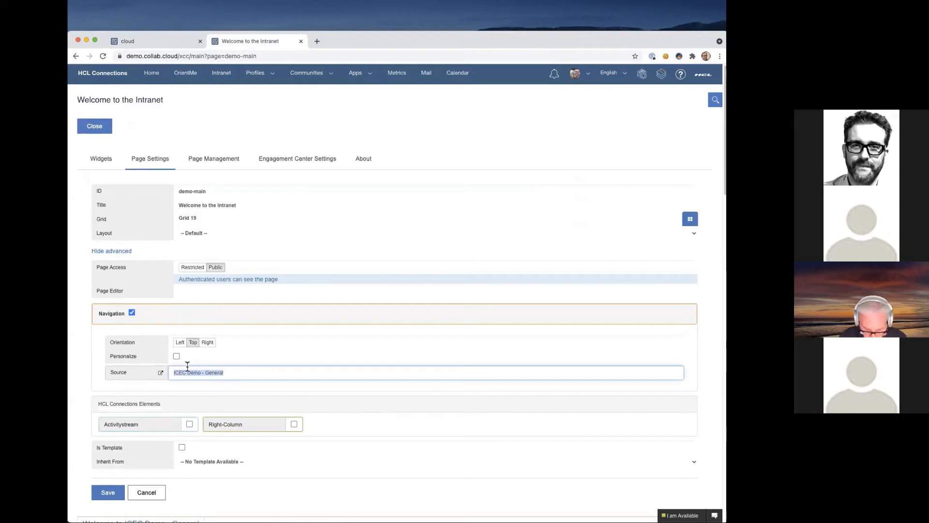
type("inter")
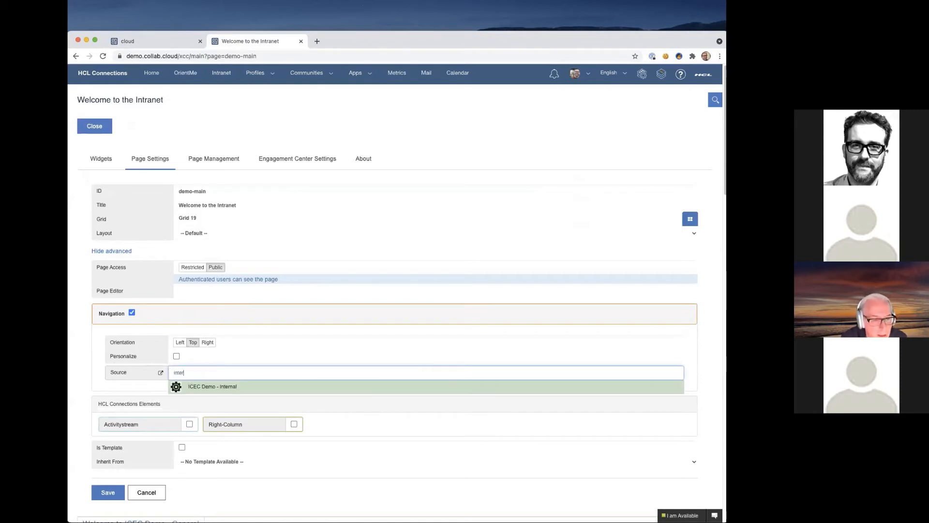
left_click(209, 387)
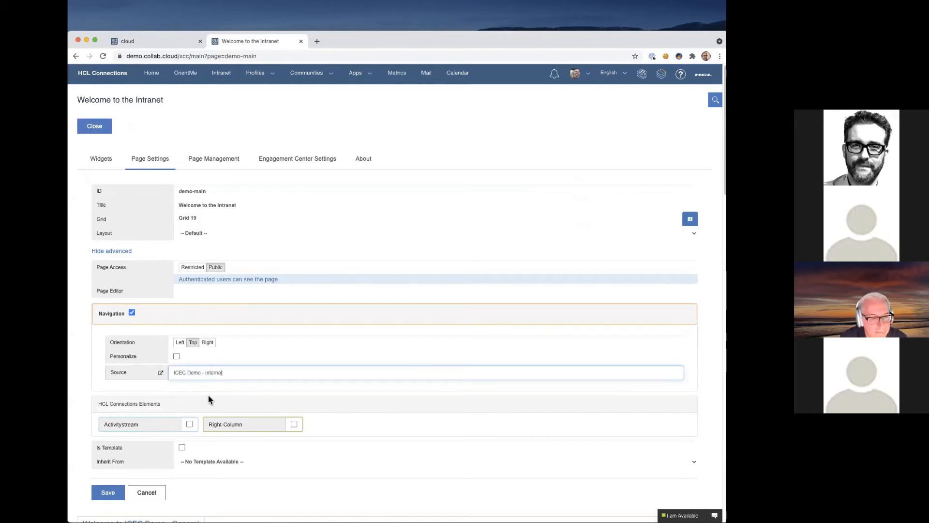
left_click(108, 495)
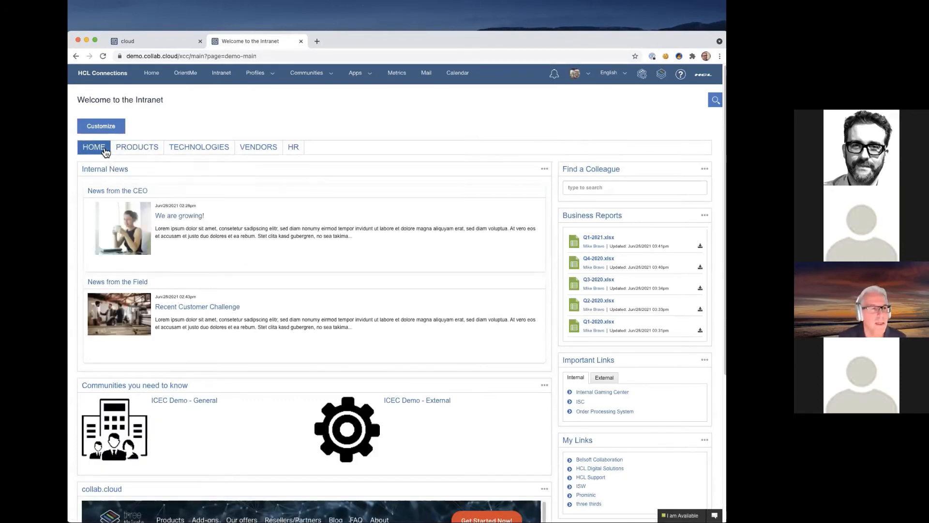
Step: Look through the navigation's submenus, open the HR page and view both the external and internal Important Links
mouse_move(136, 152)
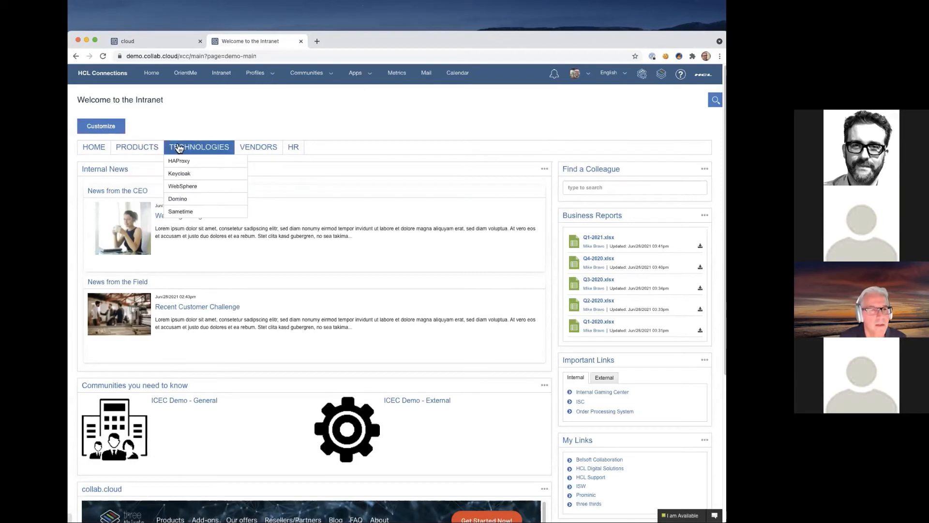
mouse_move(238, 148)
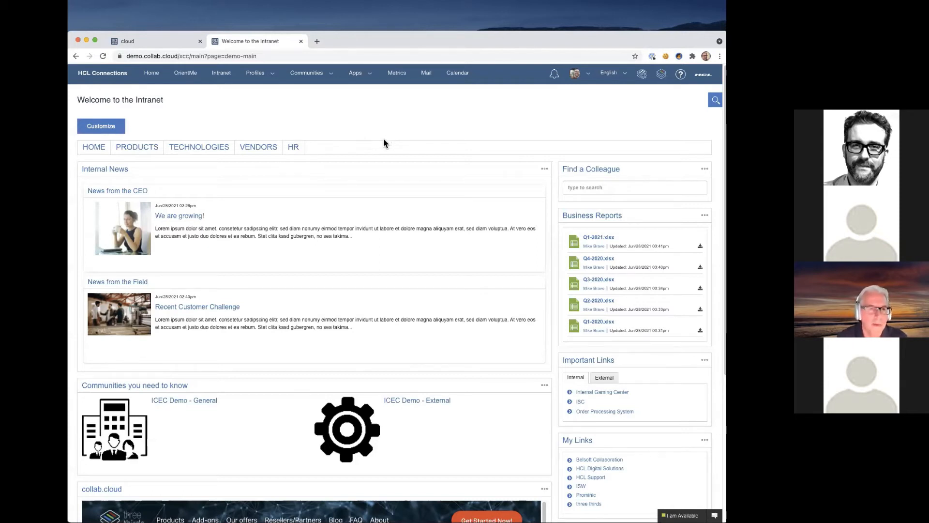
left_click(296, 149)
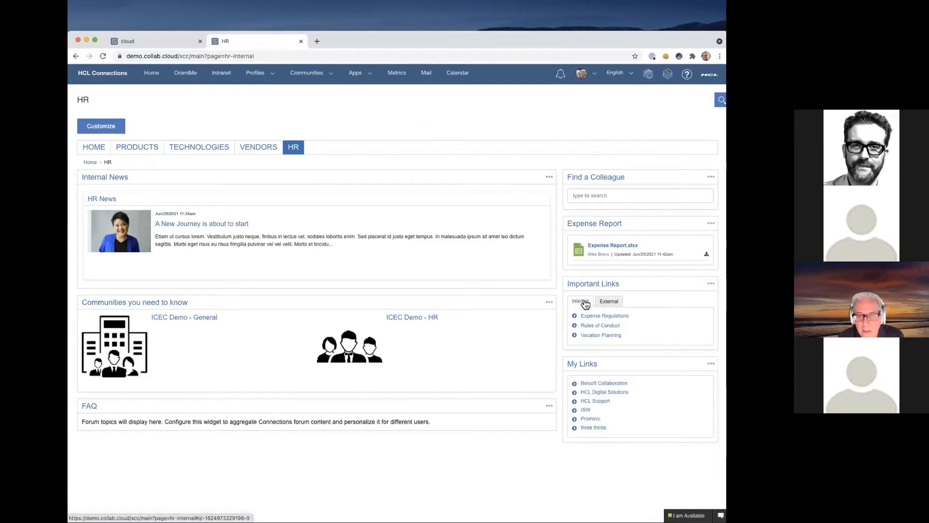
left_click(611, 302)
left_click(584, 302)
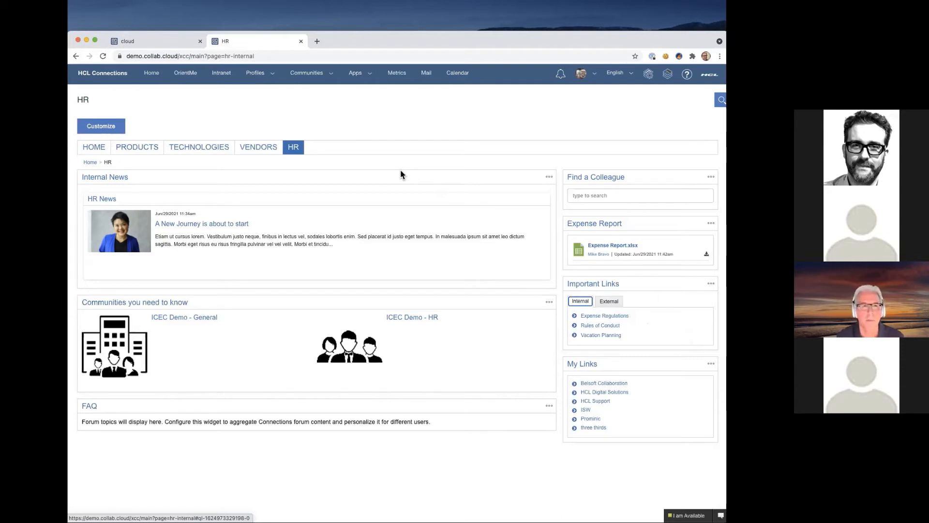
Step: Enter customization mode on the HR page and review the list of existing pages in Page Management
left_click(99, 124)
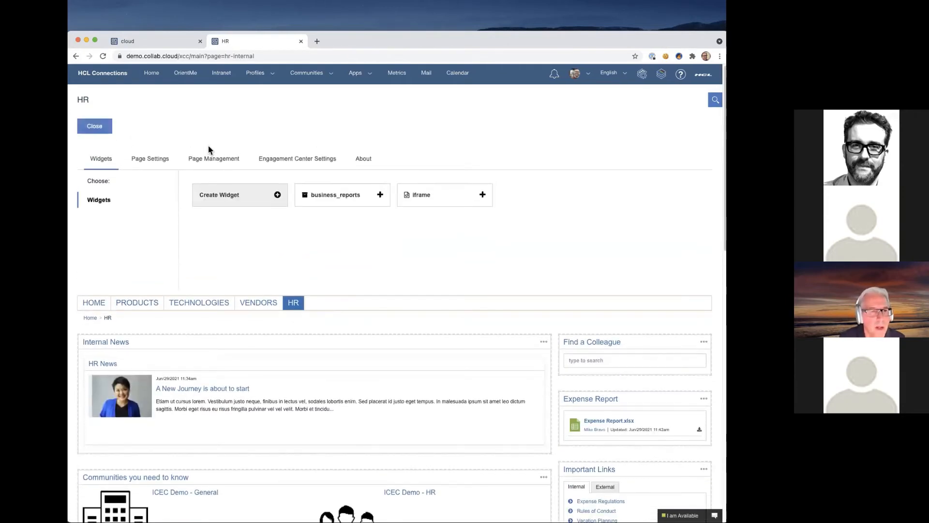
left_click(226, 158)
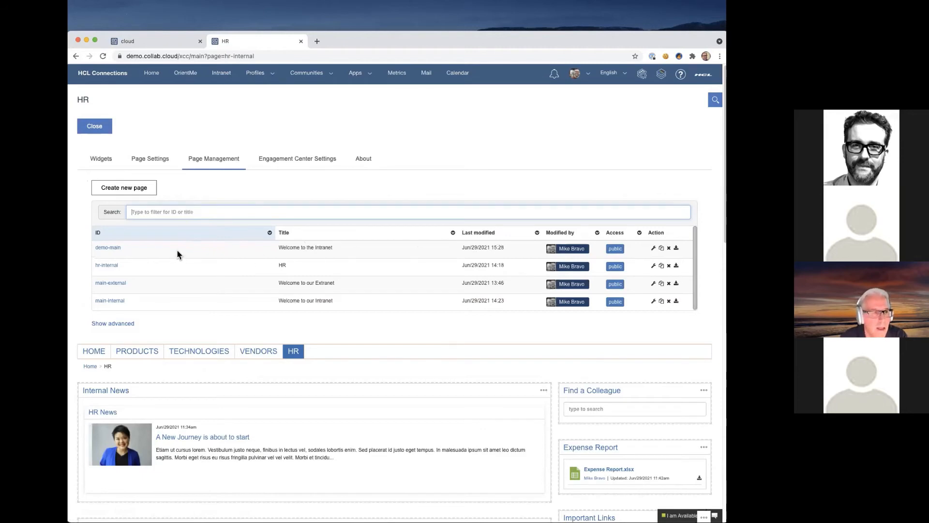
scroll(174, 249, "down", 1)
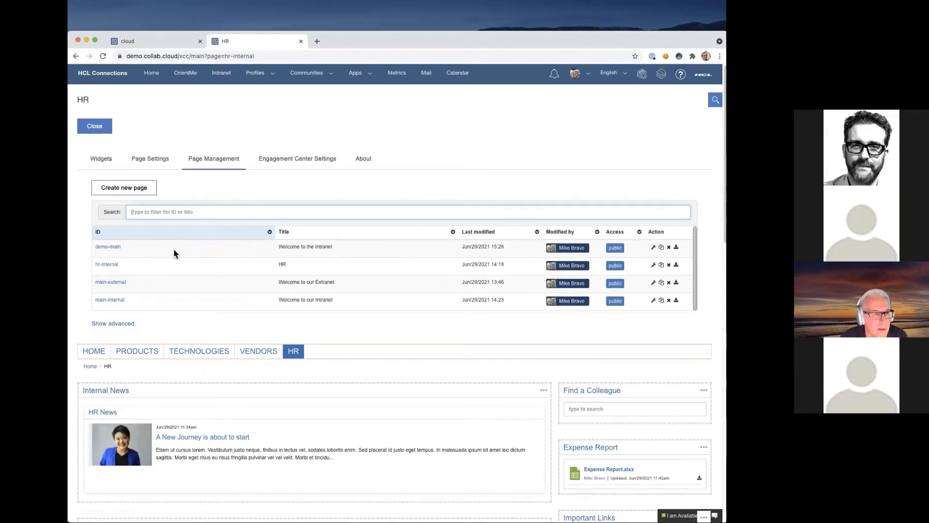
scroll(174, 249, "up", 1)
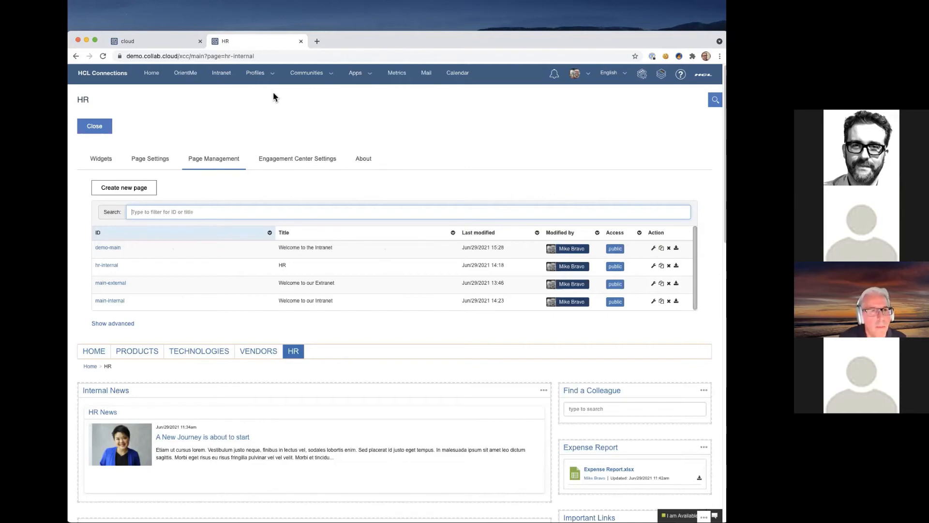
Step: In the other browser tab, open the ICEC Demo - General community and view its wiki
left_click(305, 77)
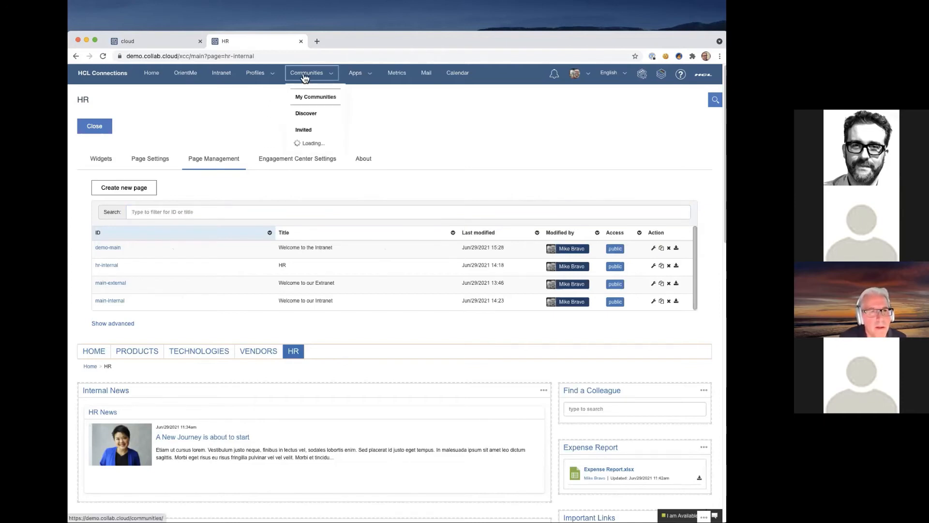
left_click(166, 46)
left_click(304, 76)
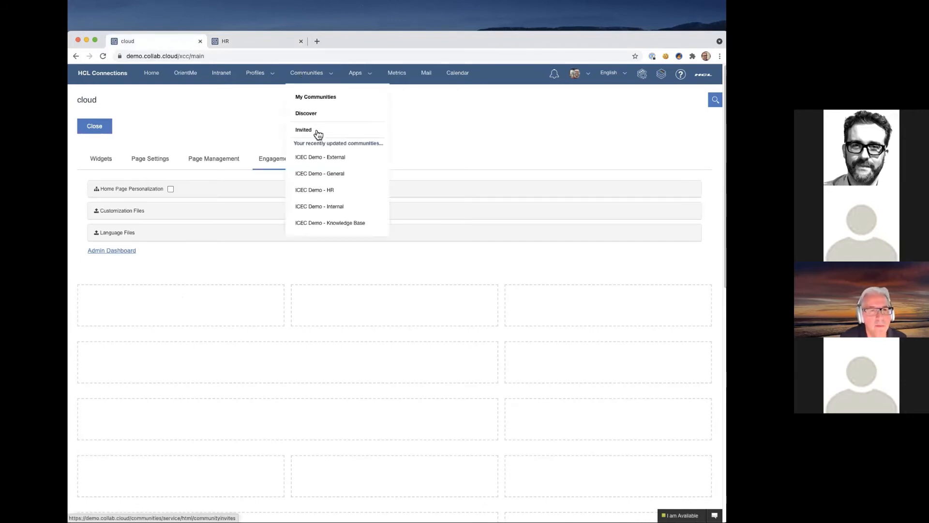
left_click(330, 172)
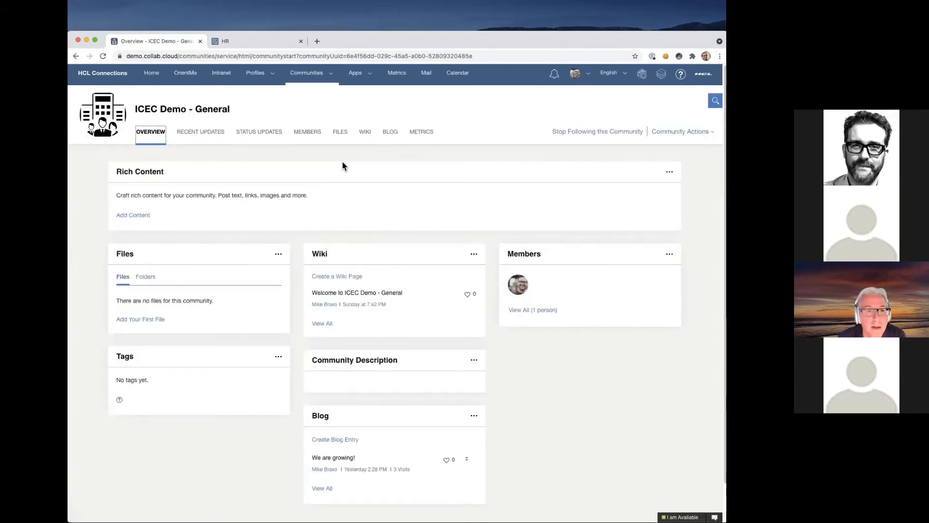
left_click(366, 133)
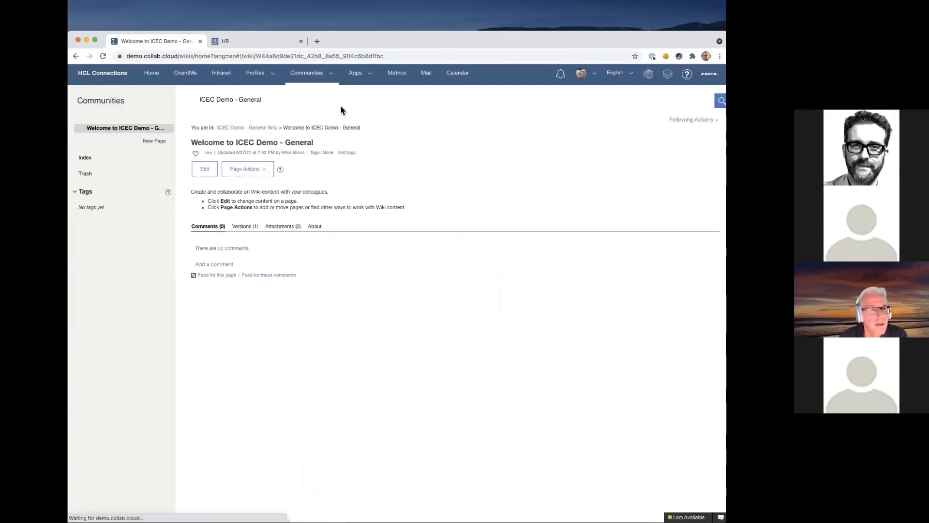
Step: Open the ICEC Demo - Internal community's wiki, expand PRODUCTS and view the HR wiki page
left_click(320, 79)
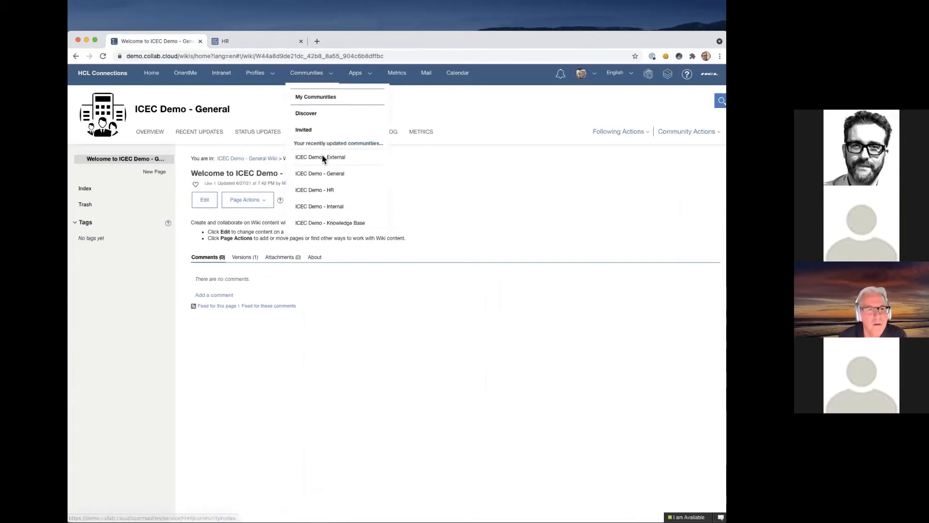
left_click(323, 207)
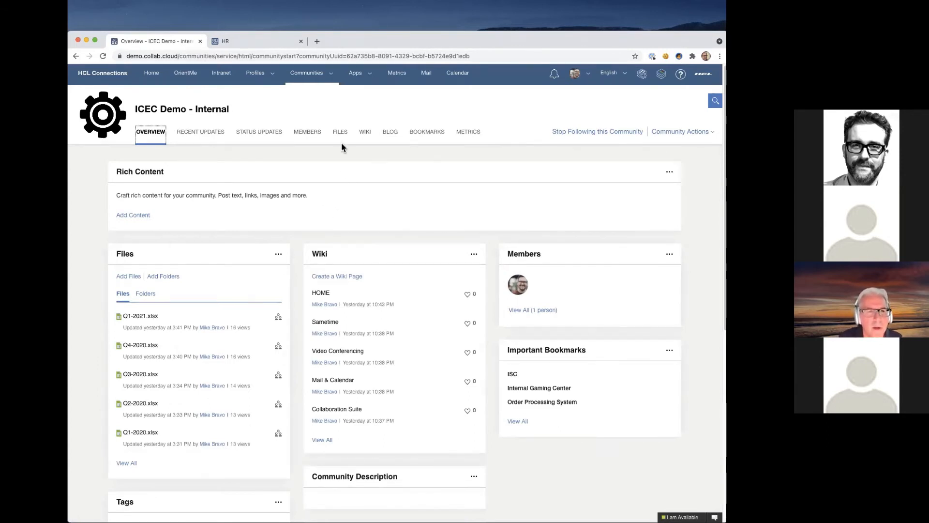
left_click(366, 134)
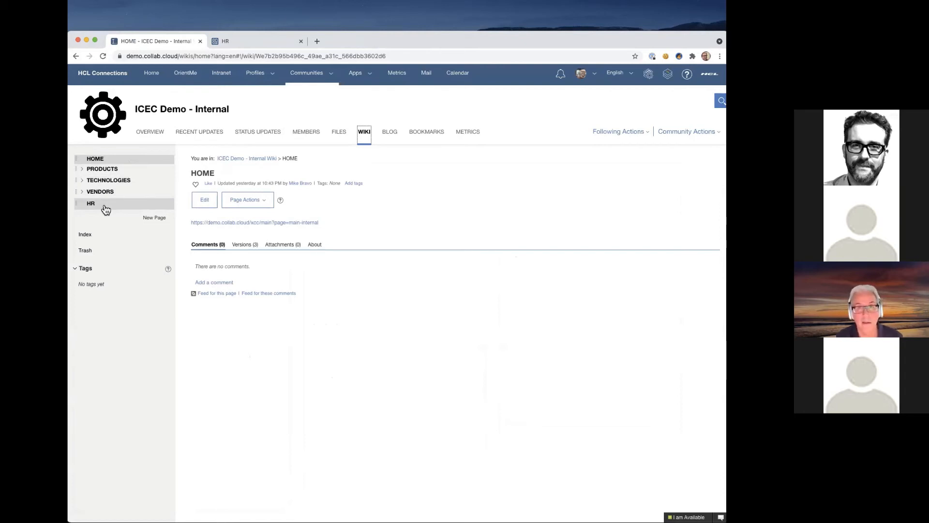
left_click(83, 170)
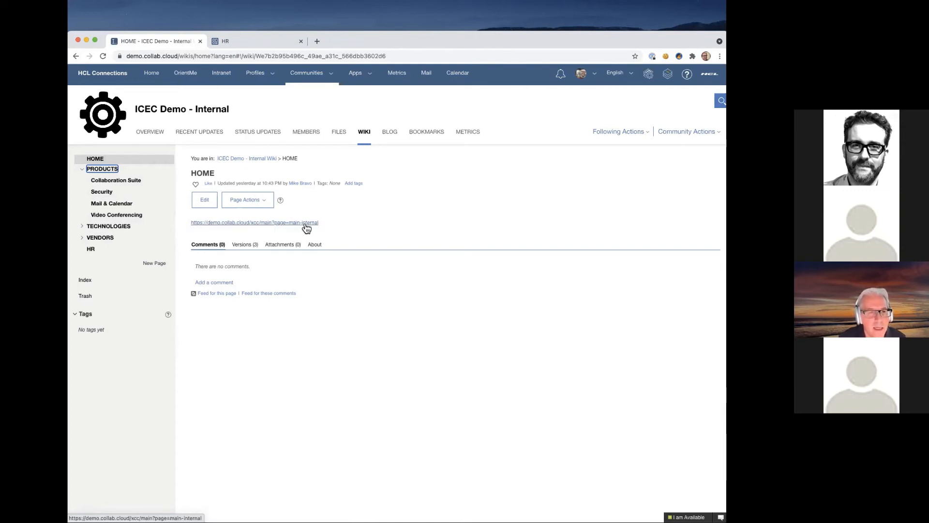
left_click(121, 249)
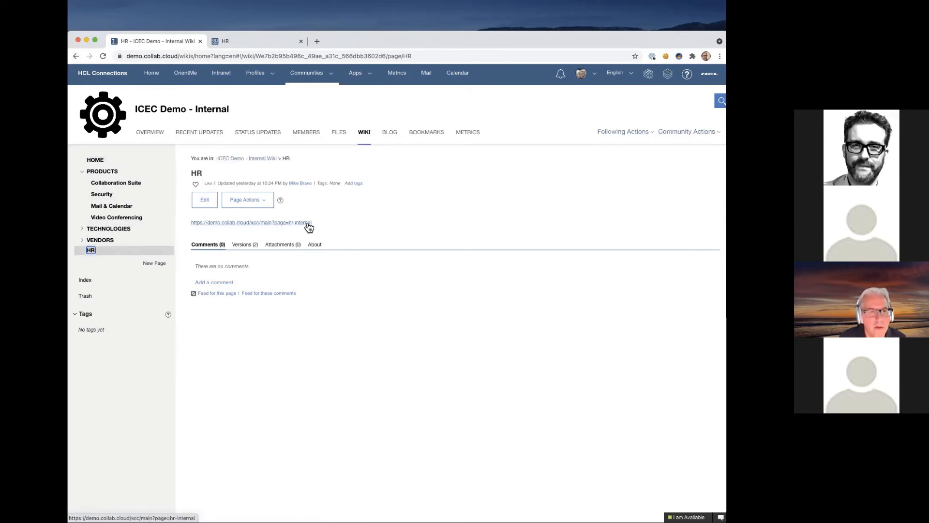
Step: Compare the link in the HR wiki page with the web address of the HR intranet page
left_click(251, 41)
left_click(274, 55)
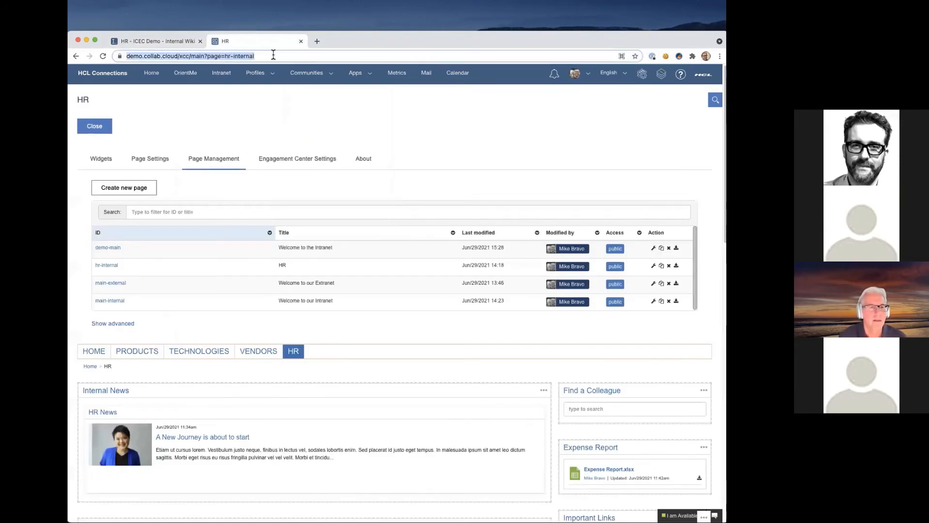
left_click(170, 42)
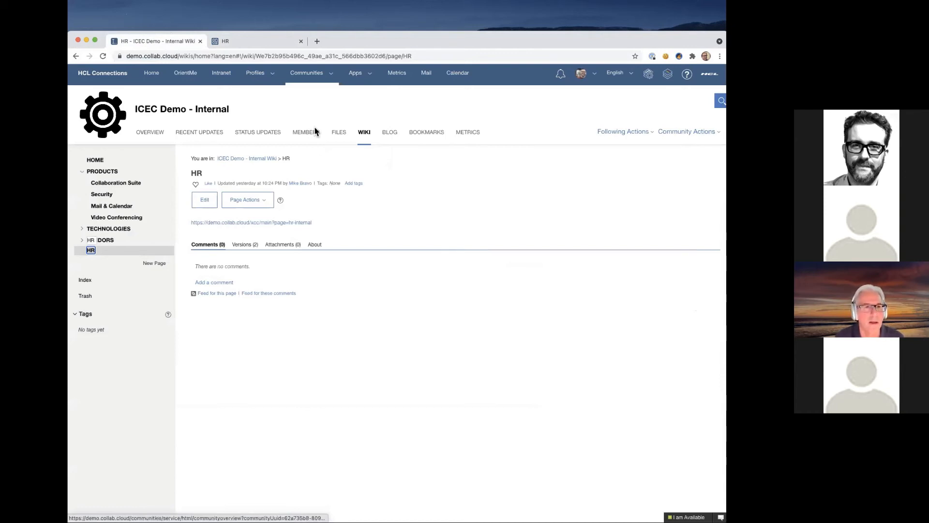
left_click(265, 41)
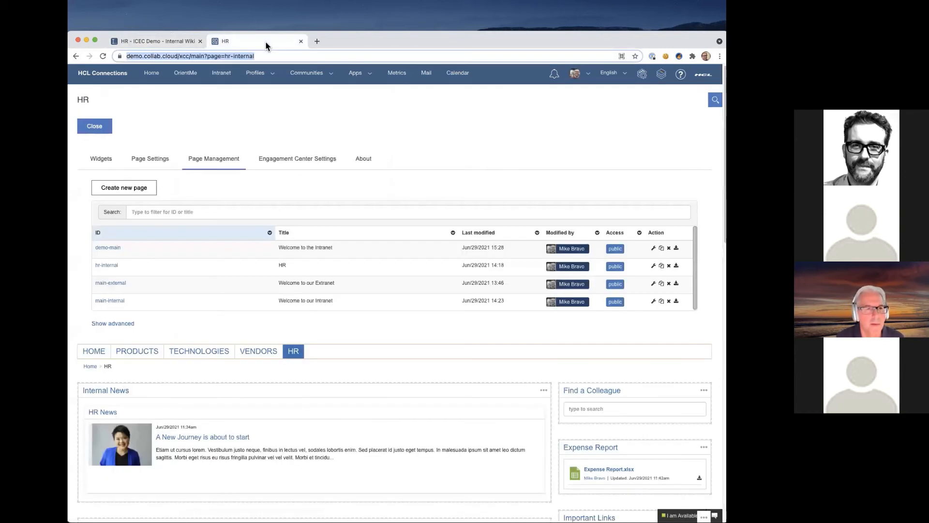
left_click(274, 75)
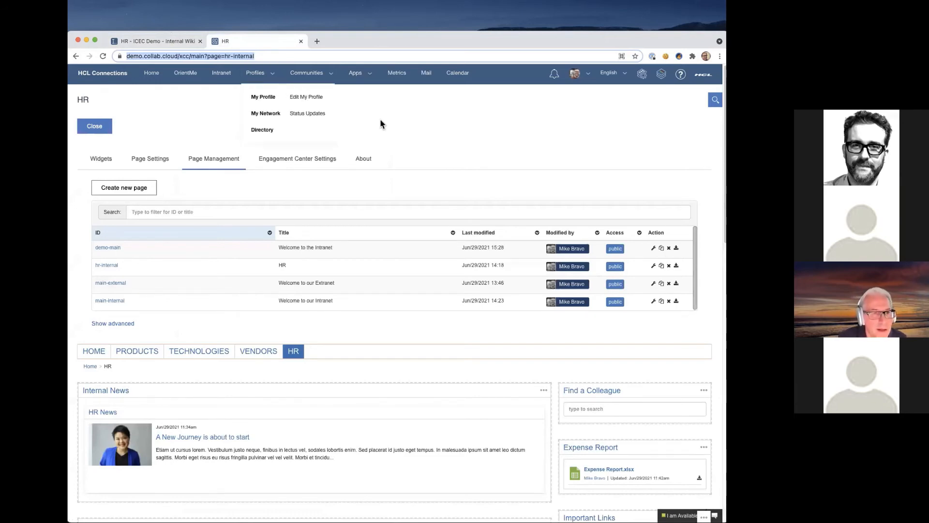
left_click(394, 114)
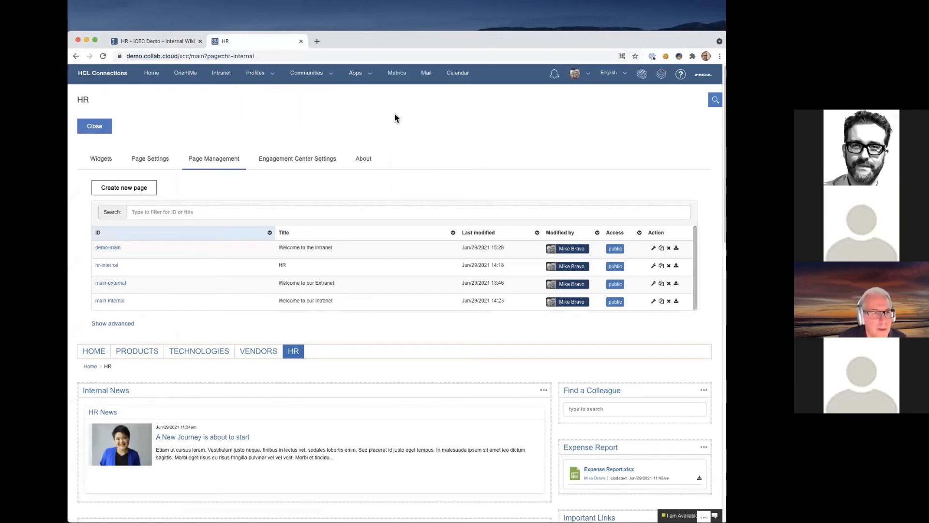
Step: Enable Home Page Personalization in the Engagement Center settings and set its default source to demo-main
left_click(298, 164)
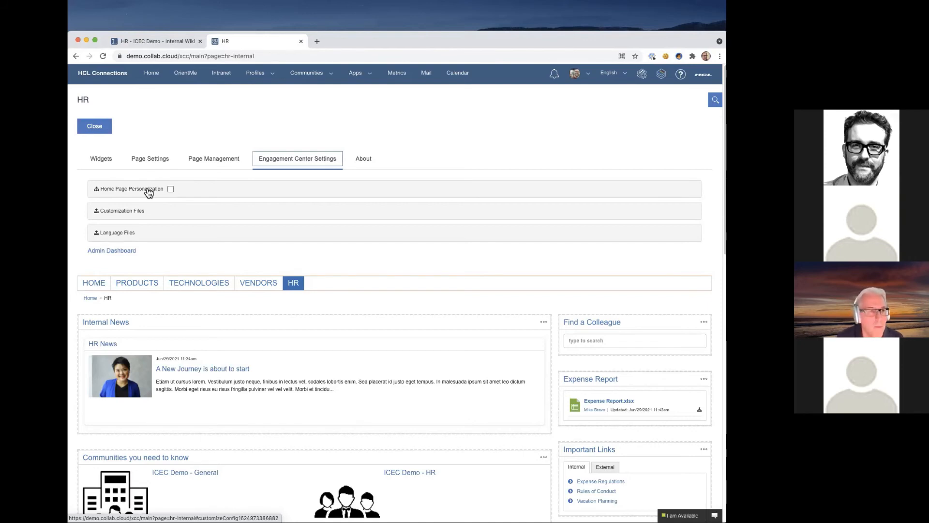
left_click(170, 189)
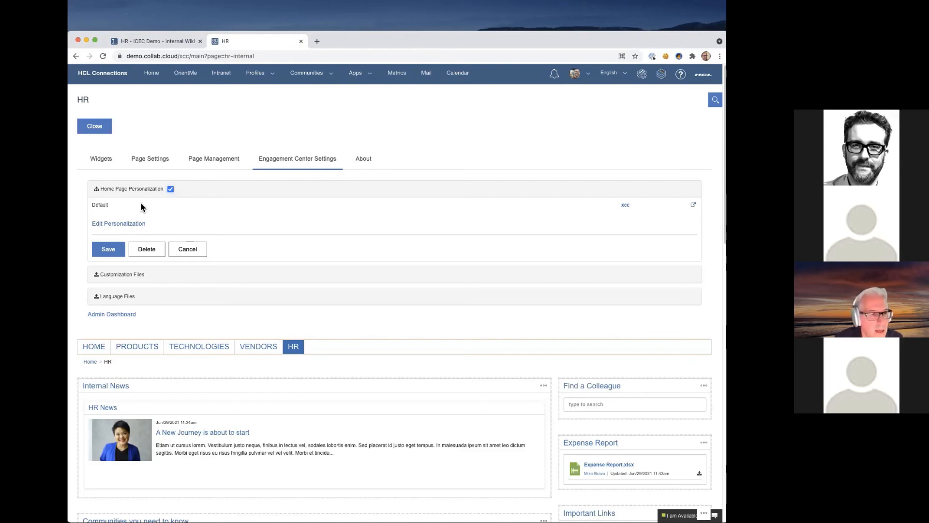
left_click(122, 224)
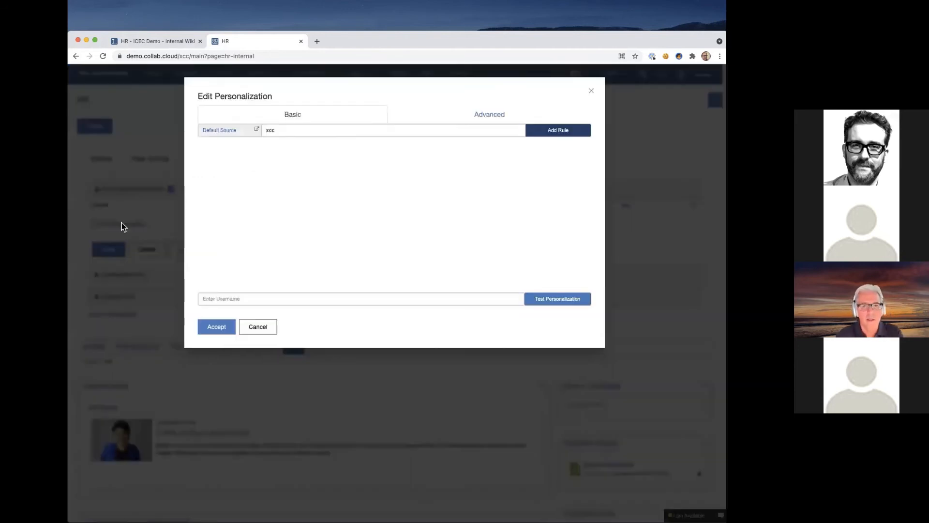
left_click(302, 130)
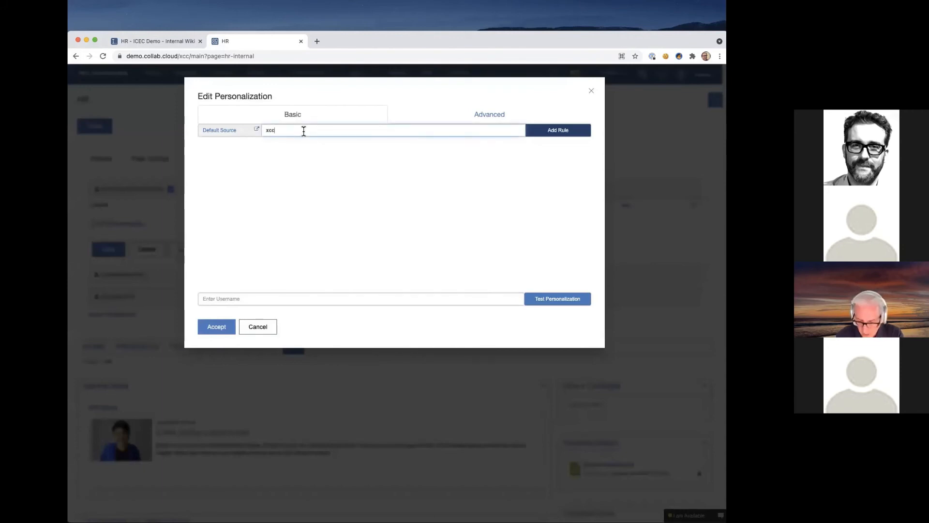
key("BackSpace")
key("BackSpace")
key("BackSpace")
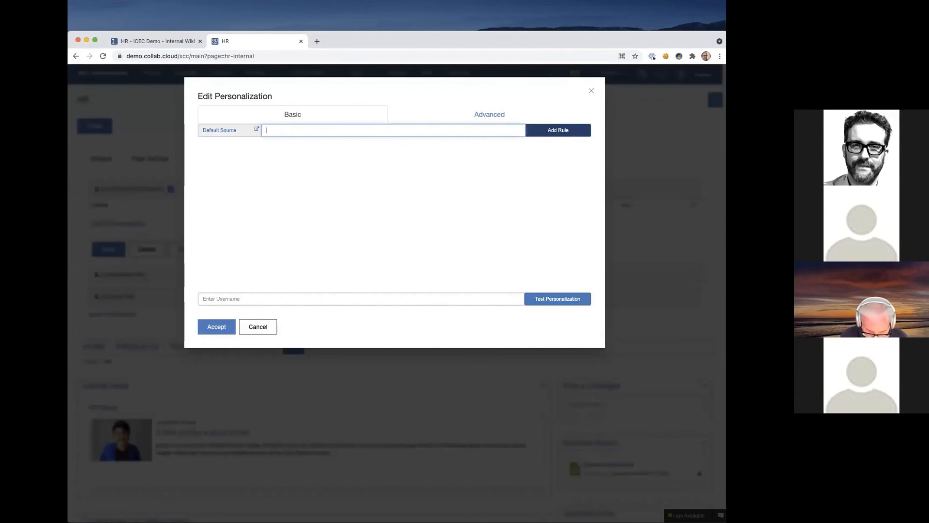
type("xcc")
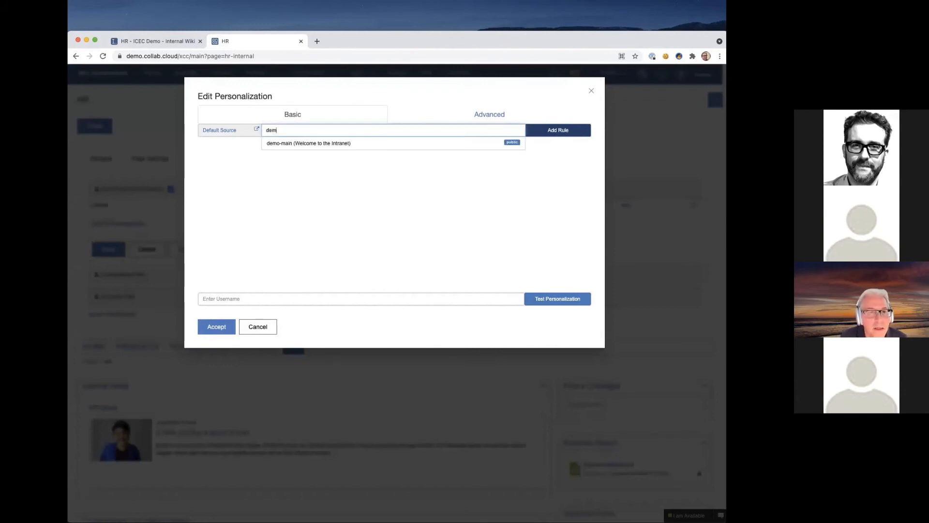
left_click(272, 145)
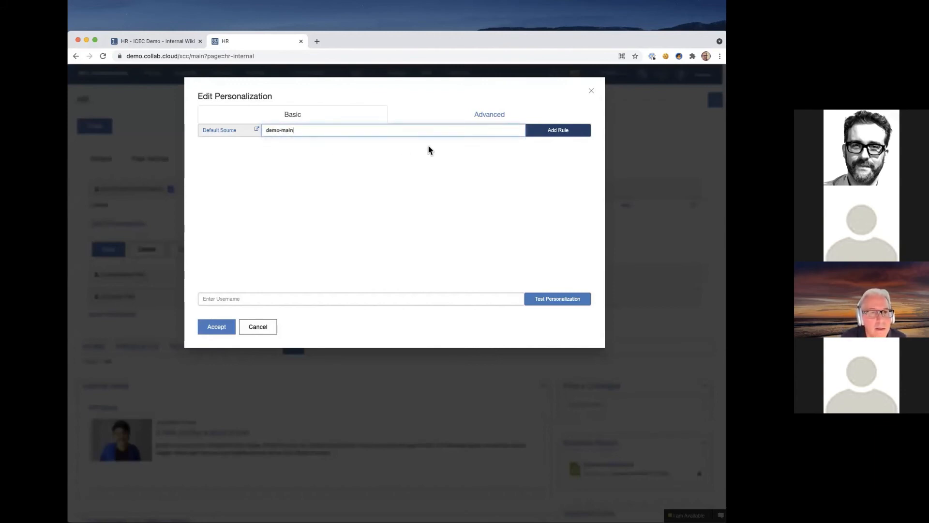
Step: Add and accept a personalization rule with profile attribute mode, value 1 and source main-external
left_click(553, 134)
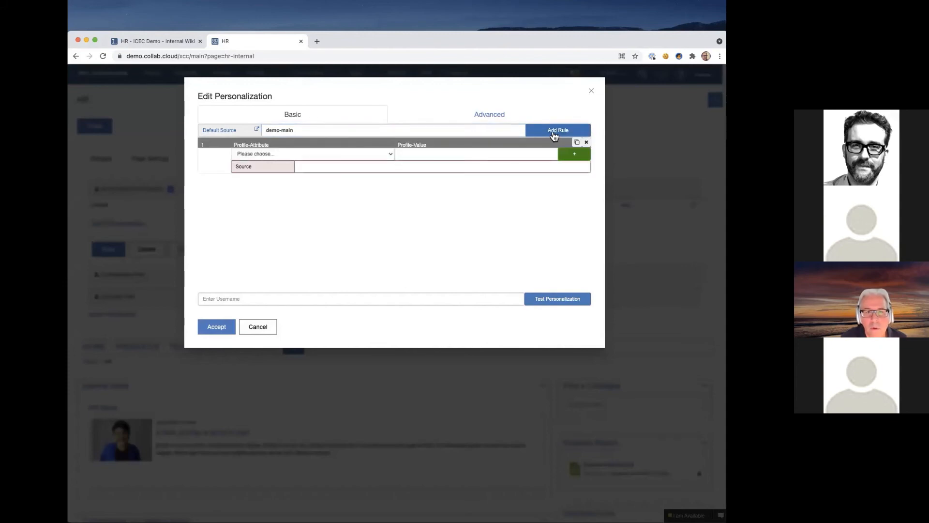
left_click(329, 155)
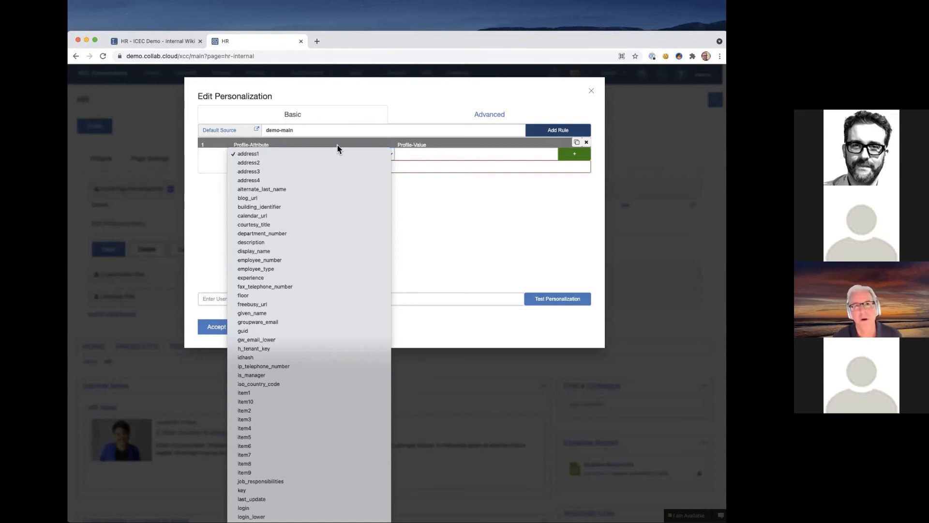
scroll(274, 365, "down", 5)
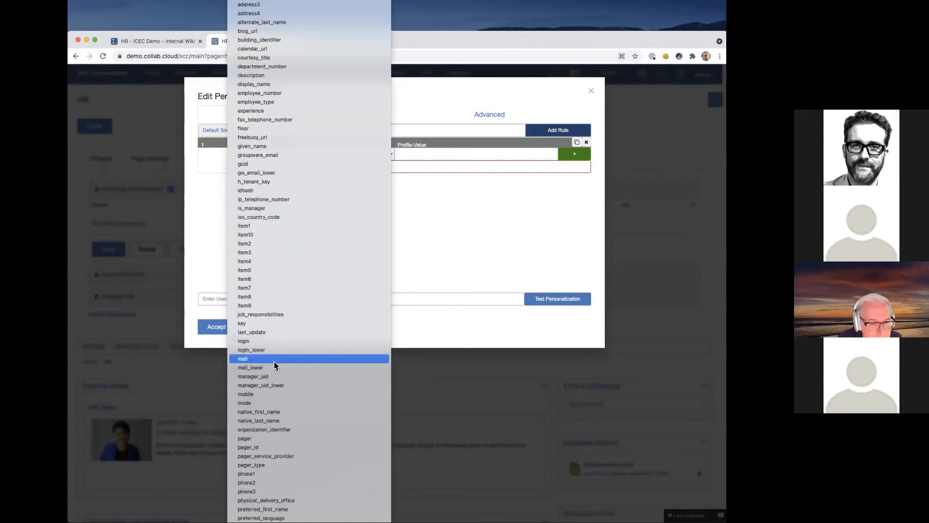
left_click(256, 403)
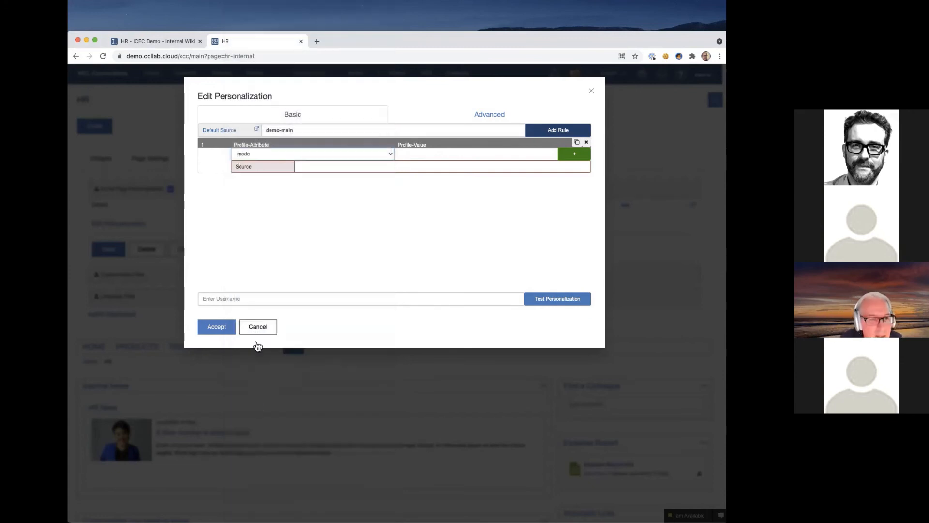
left_click(422, 154)
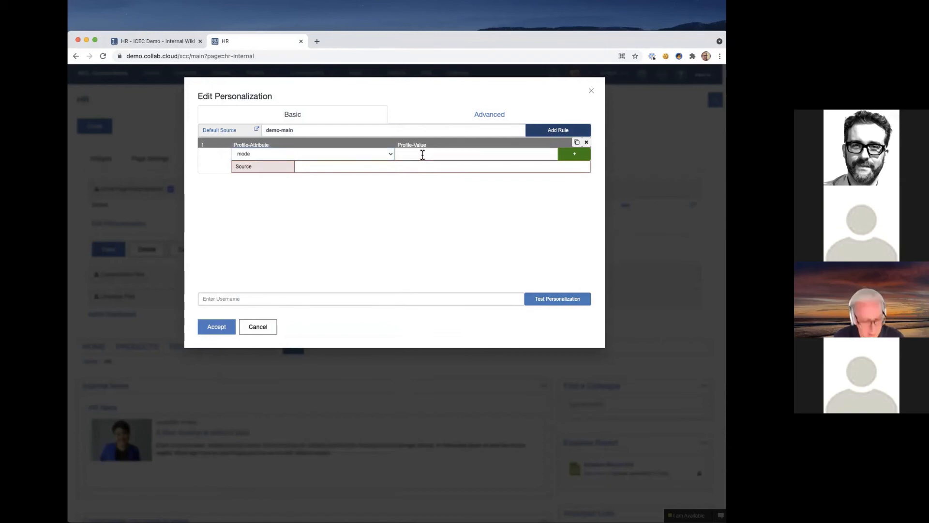
type("1")
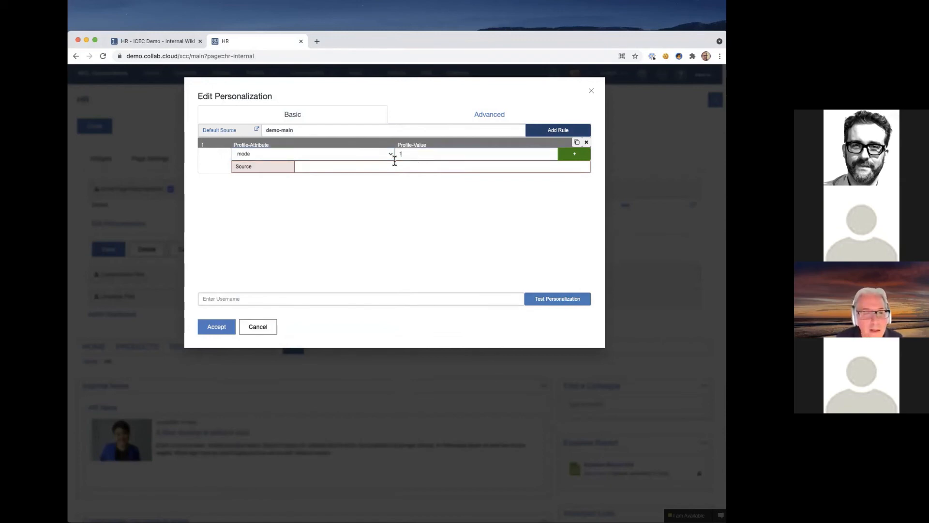
left_click(348, 167)
type("ext")
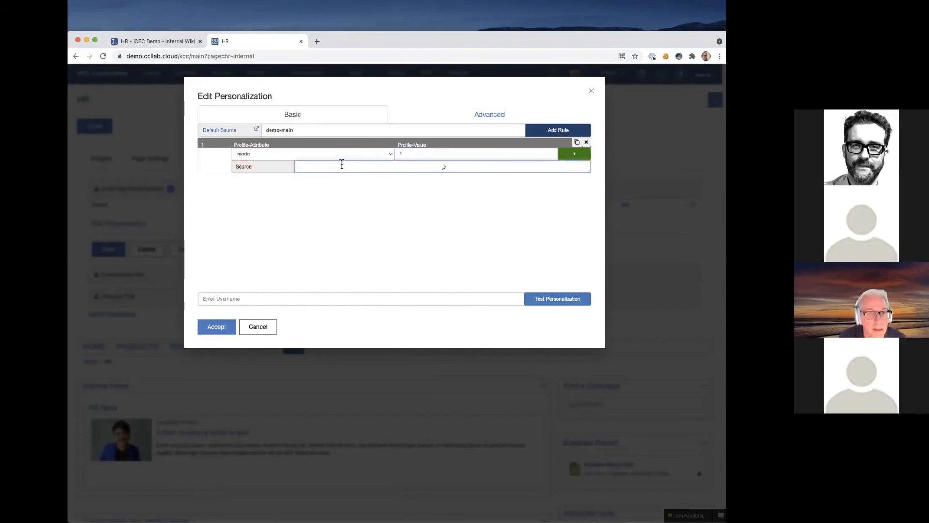
left_click(341, 180)
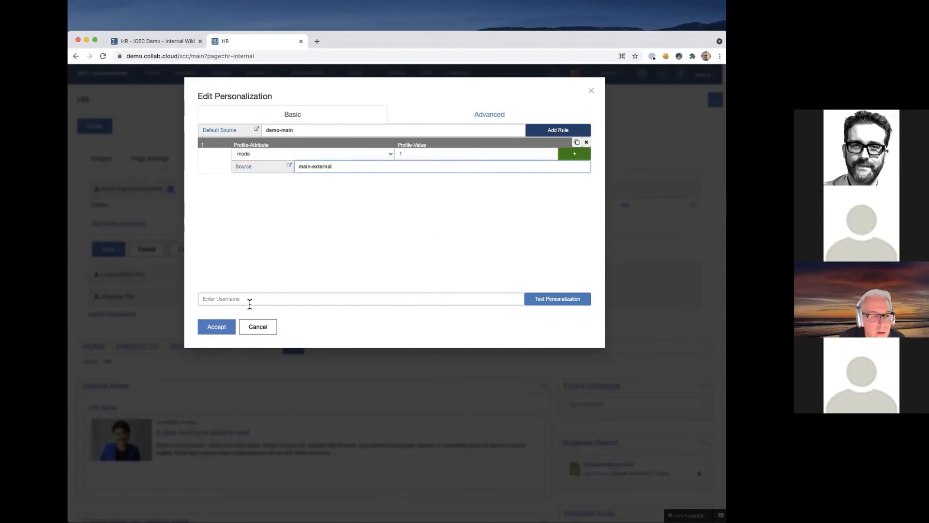
left_click(222, 329)
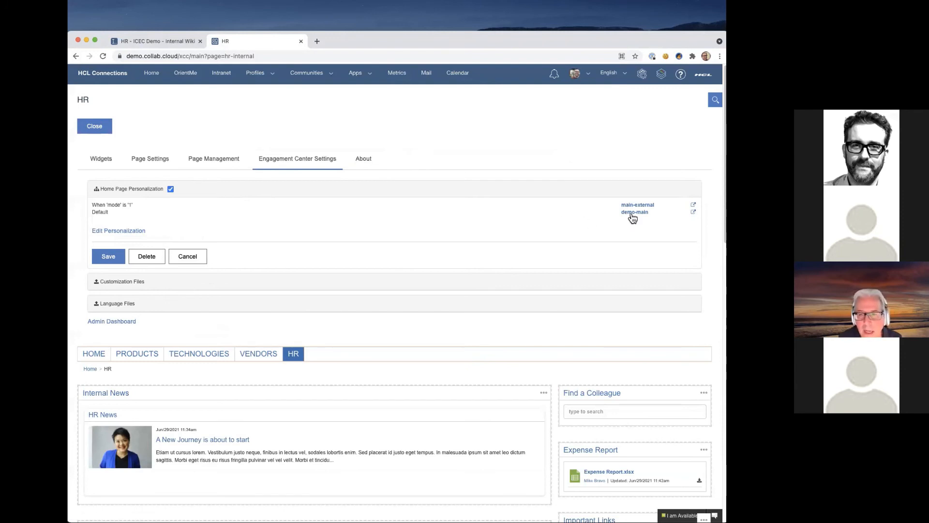
Step: Reopen the personalization rules and test the effective source for an internal and an external user, then accept
left_click(120, 231)
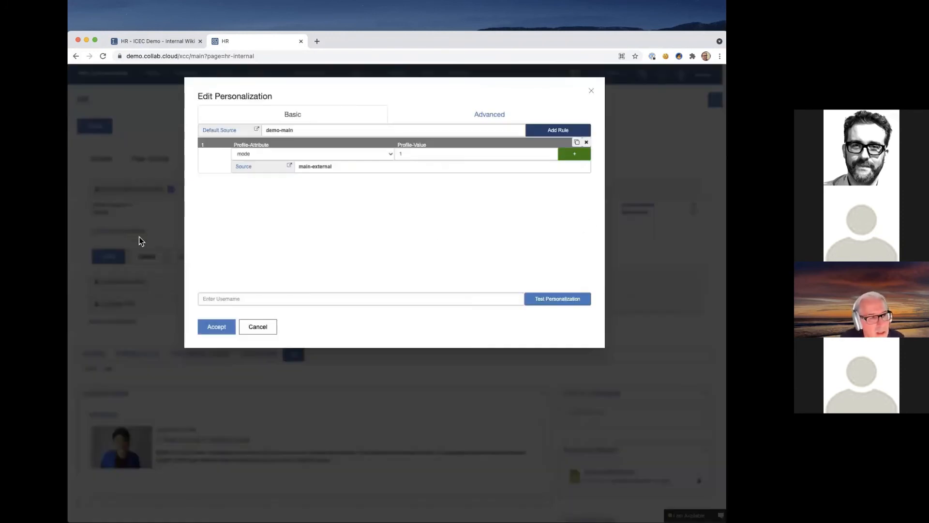
left_click(258, 298)
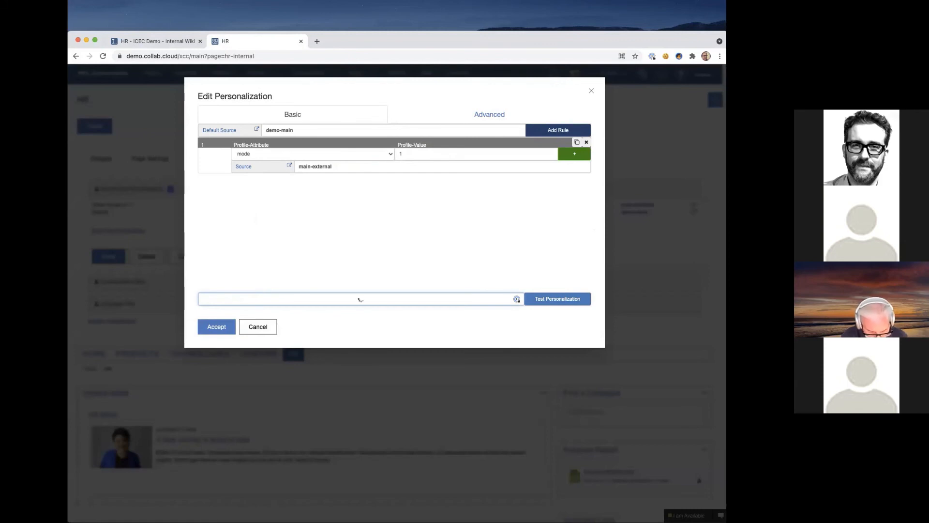
type("cat")
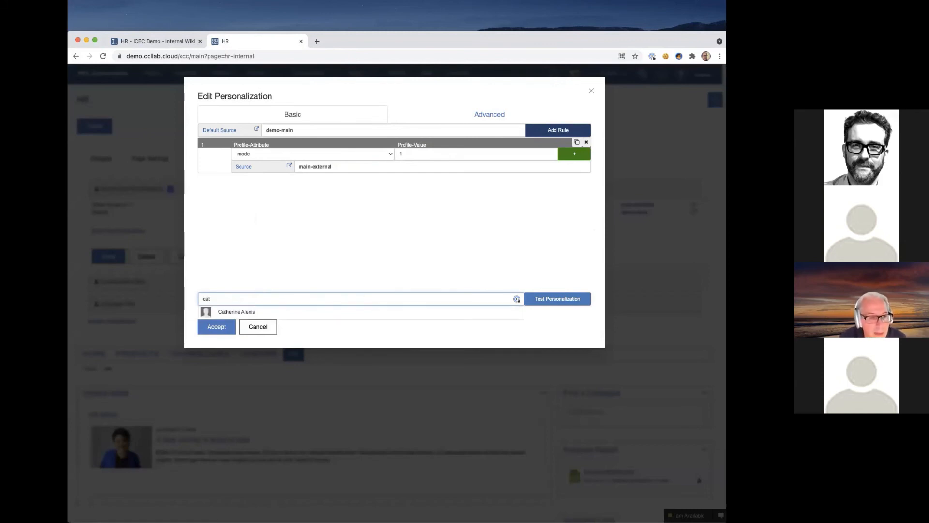
left_click(243, 312)
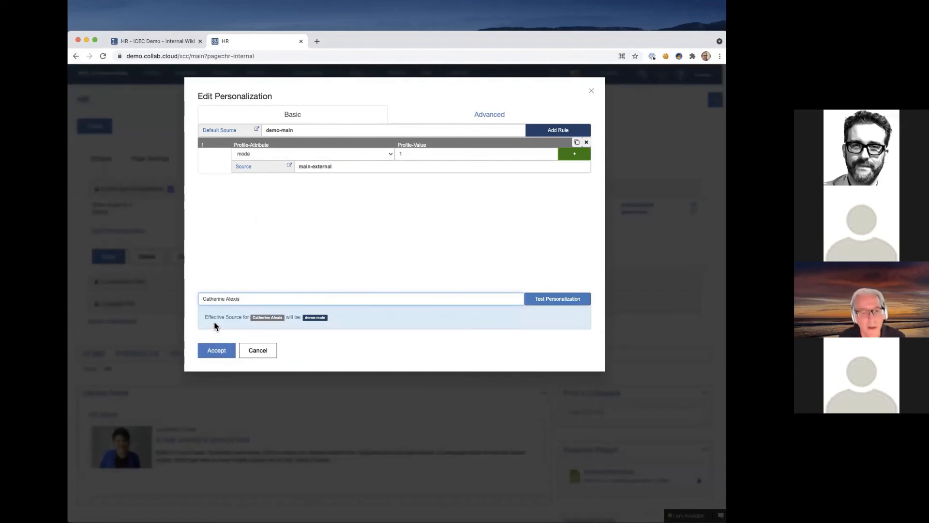
left_click_drag(247, 296, 172, 300)
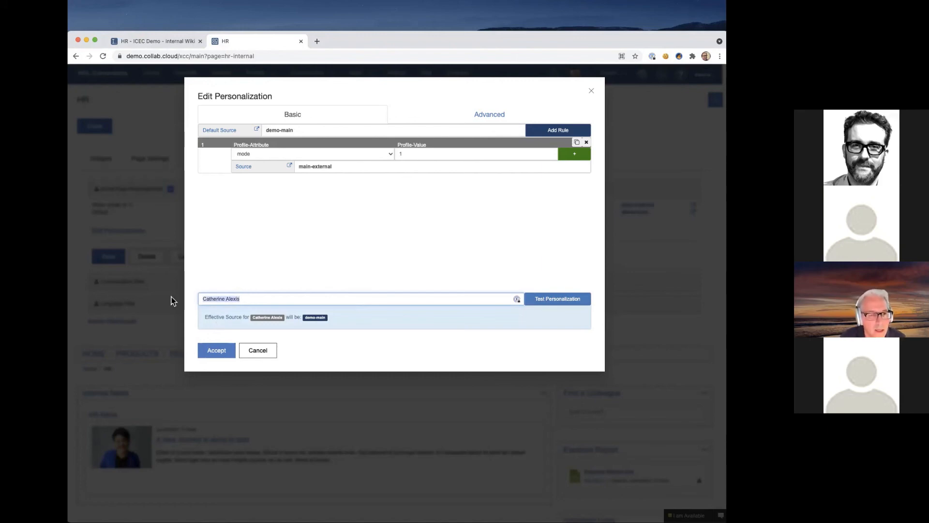
type("joh")
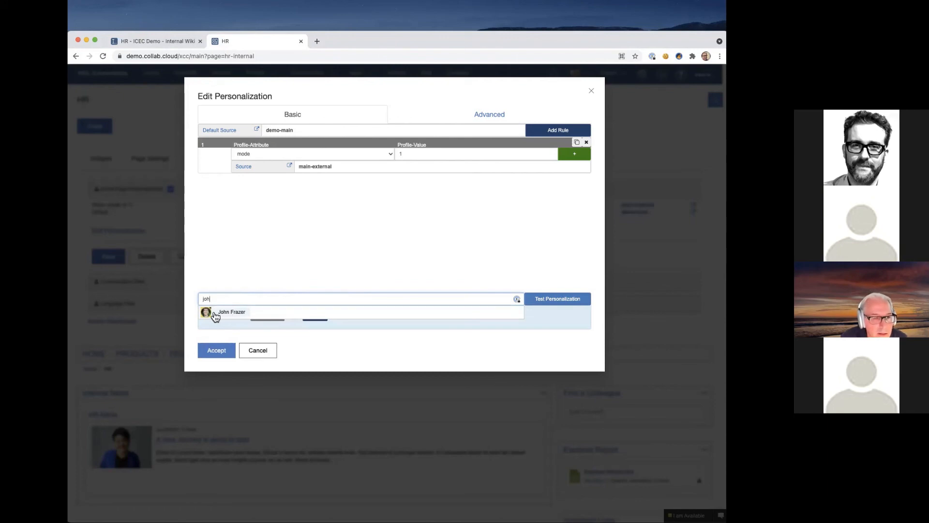
left_click(206, 314)
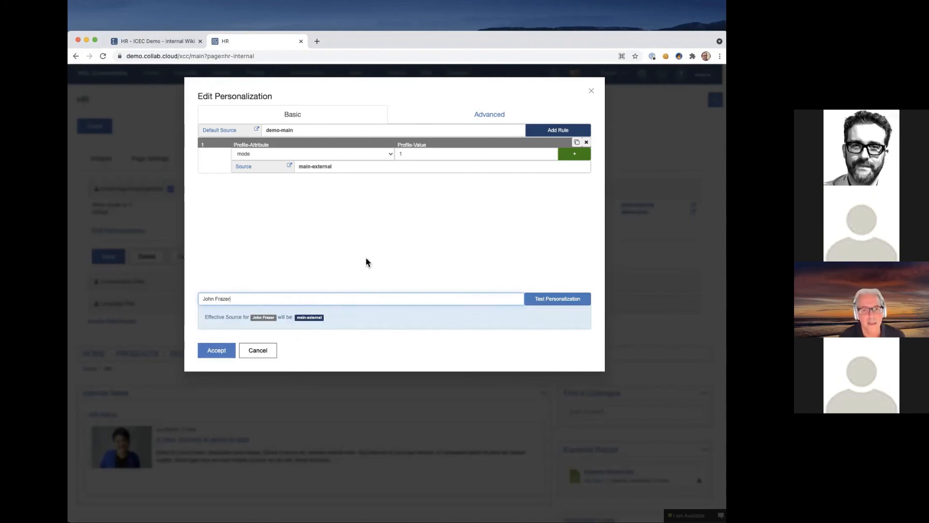
left_click(218, 350)
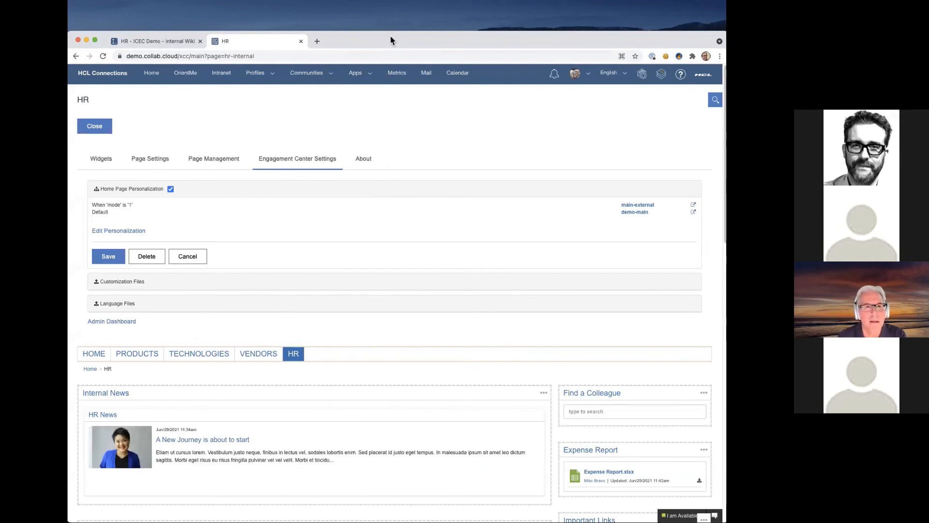
Step: View the external user's Extranet home page in the browser window behind, then bring the HR page window back
left_click_drag(390, 39, 393, 522)
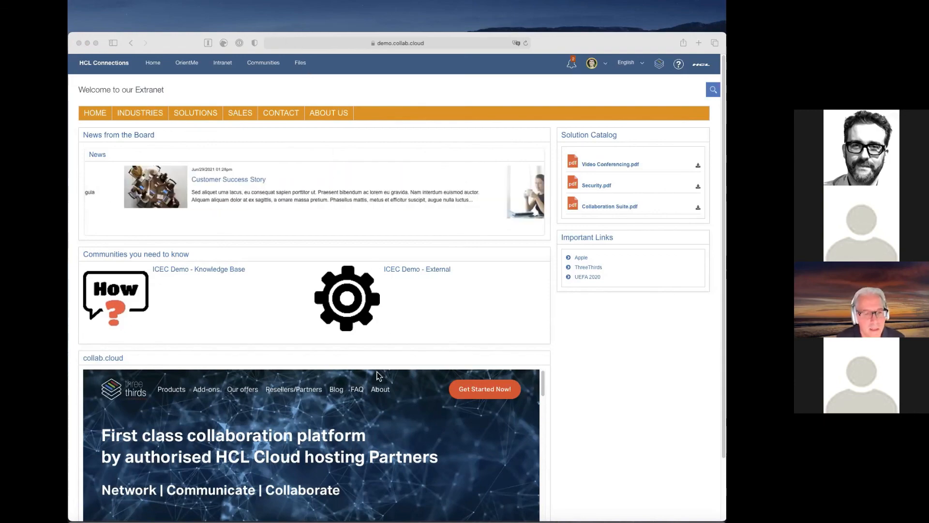
left_click_drag(414, 507, 382, 12)
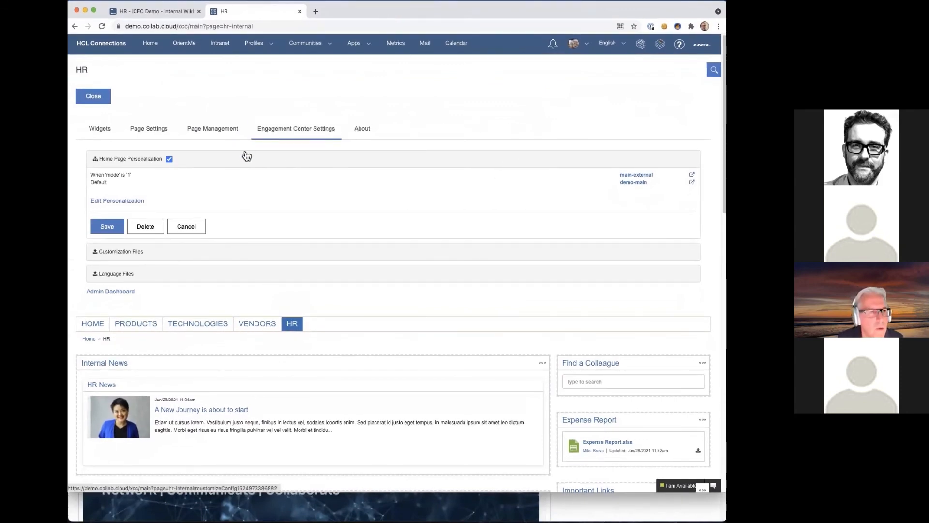
Step: Check the HR page's settings, leave its customization mode and open the intranet's HOME page
left_click(154, 129)
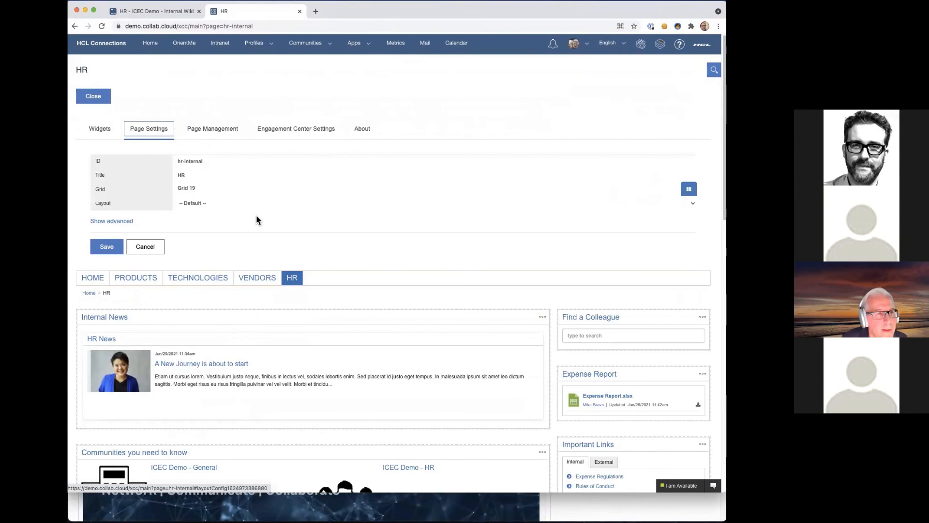
left_click(95, 95)
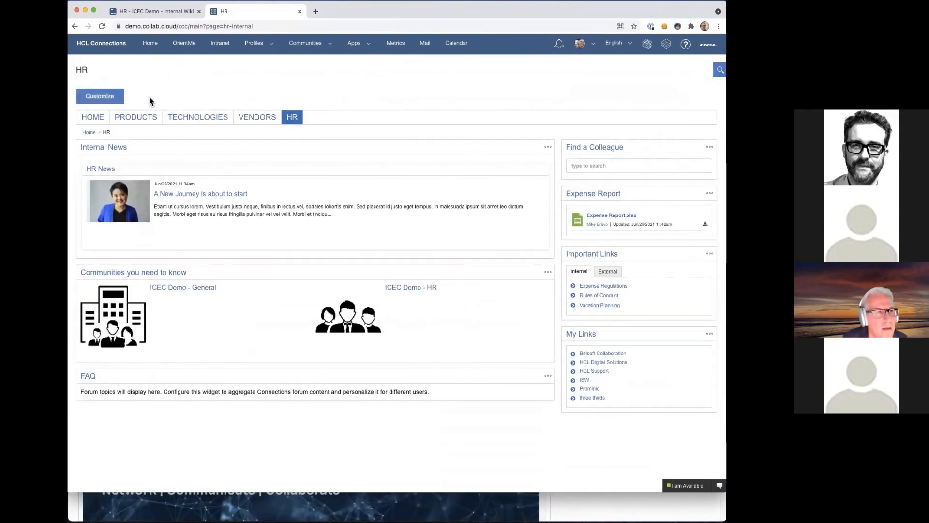
left_click(96, 119)
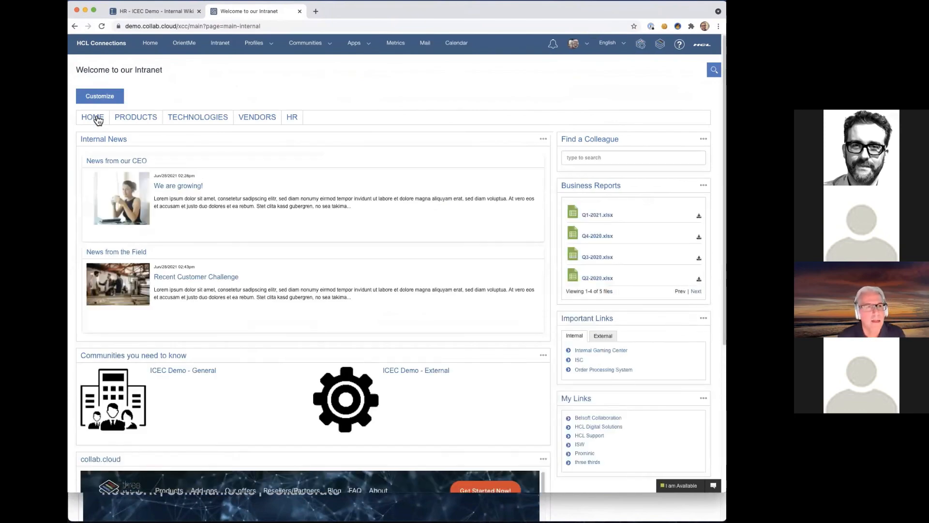
mouse_move(264, 121)
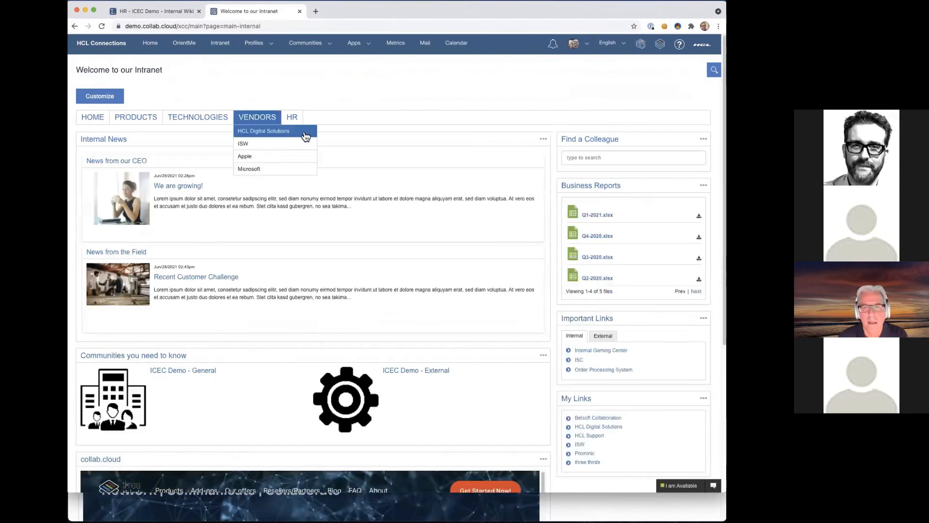
Step: Customize the Welcome to our Intranet page by setting its layout to demo.css and saving the page settings
left_click(109, 97)
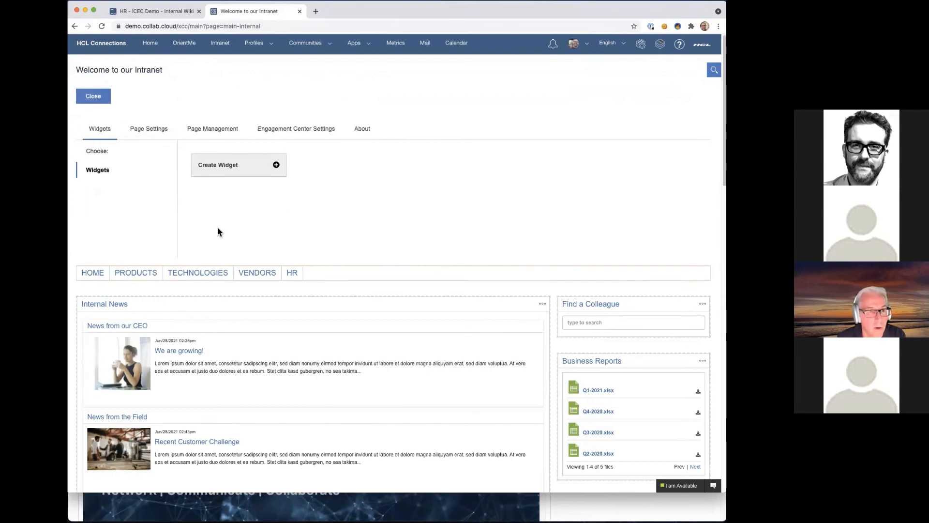
left_click(148, 130)
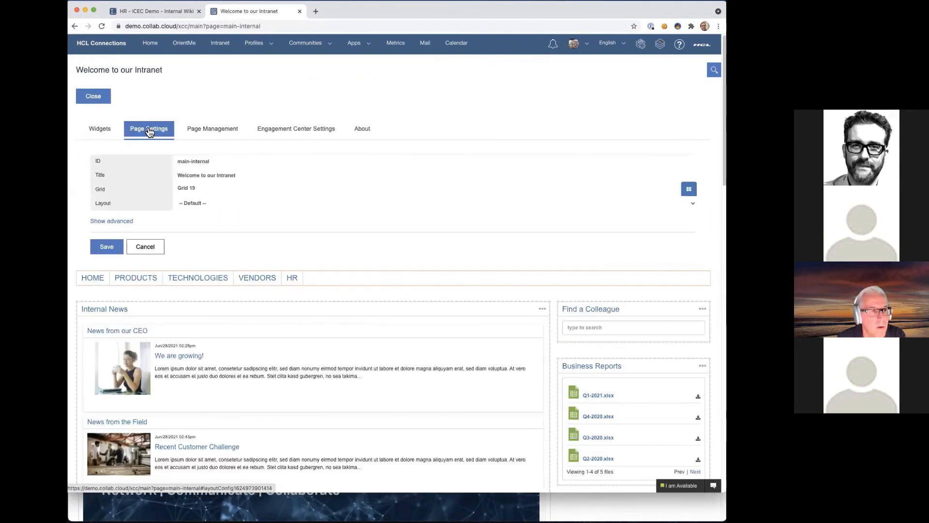
left_click(183, 203)
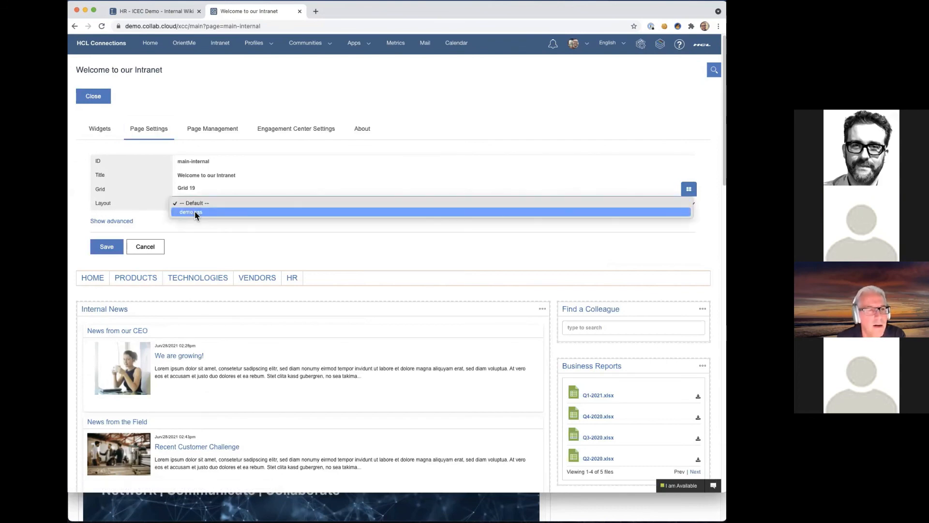
left_click(205, 213)
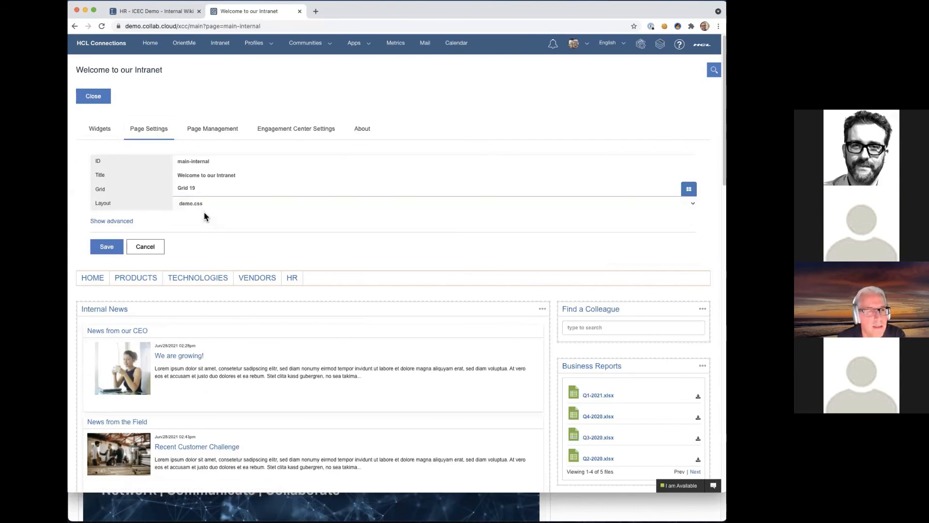
left_click(106, 247)
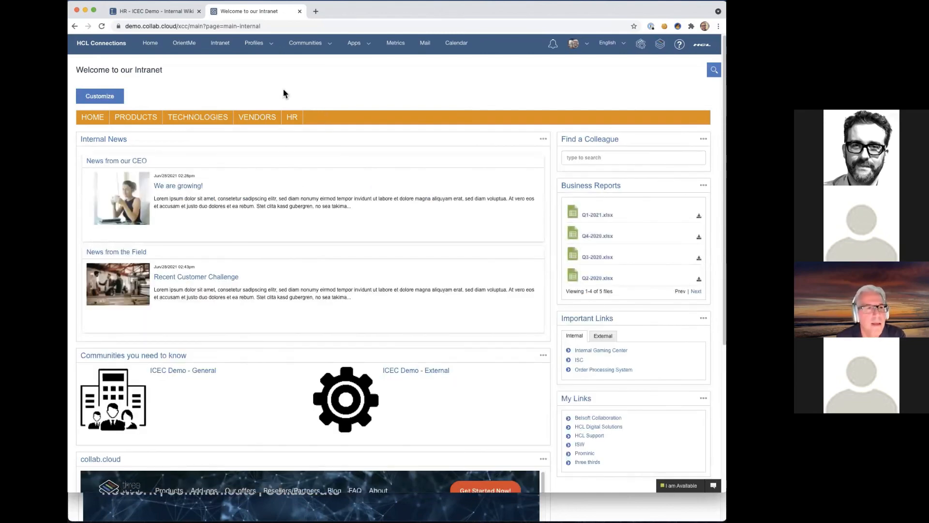
Step: Open demo.css from the Engagement Center customization files, review its CSS class definitions and close the editor without saving
left_click(115, 99)
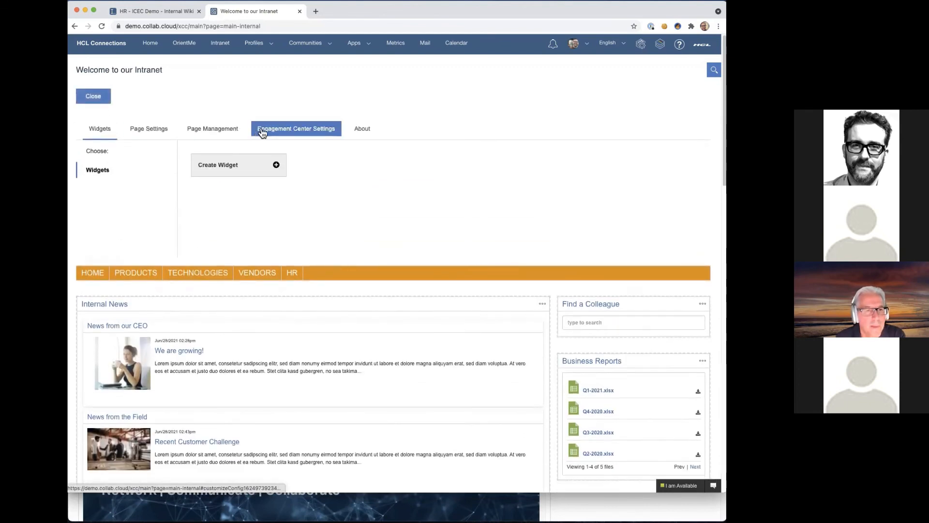
left_click(274, 131)
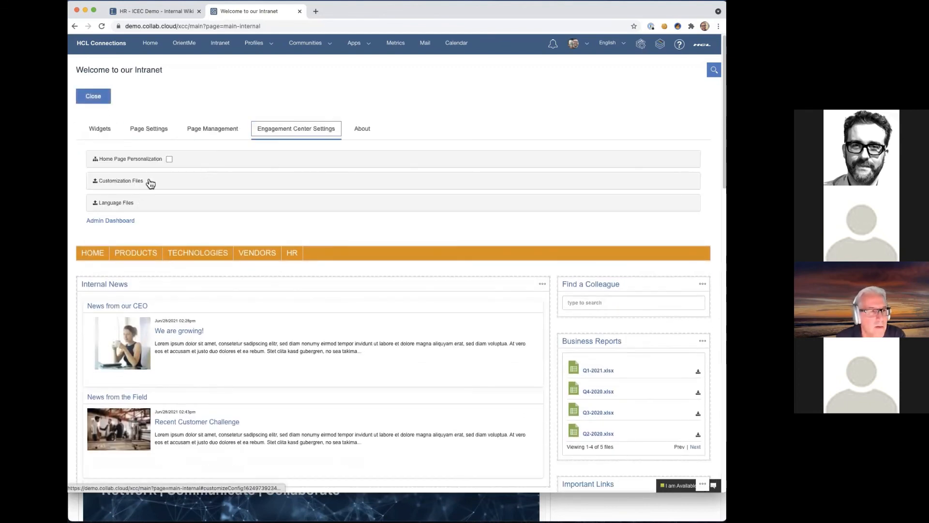
left_click(121, 182)
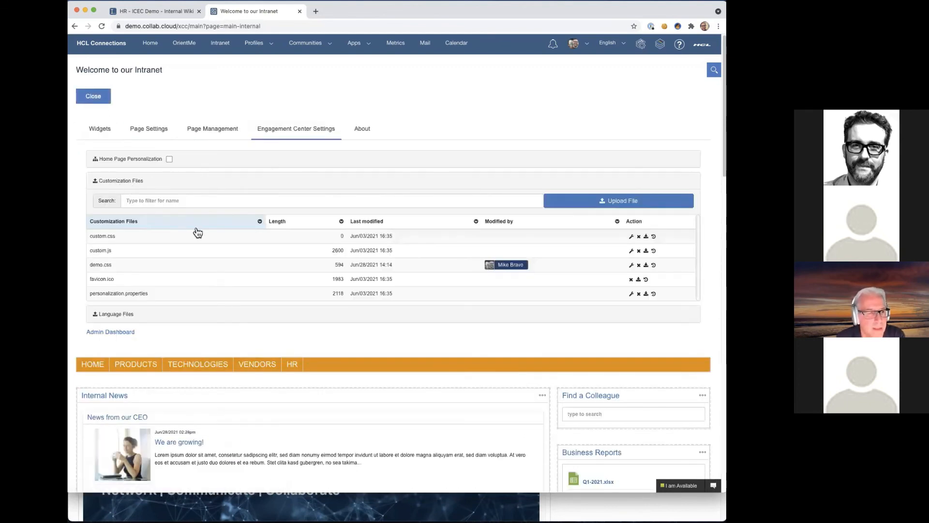
scroll(198, 231, "down", 1)
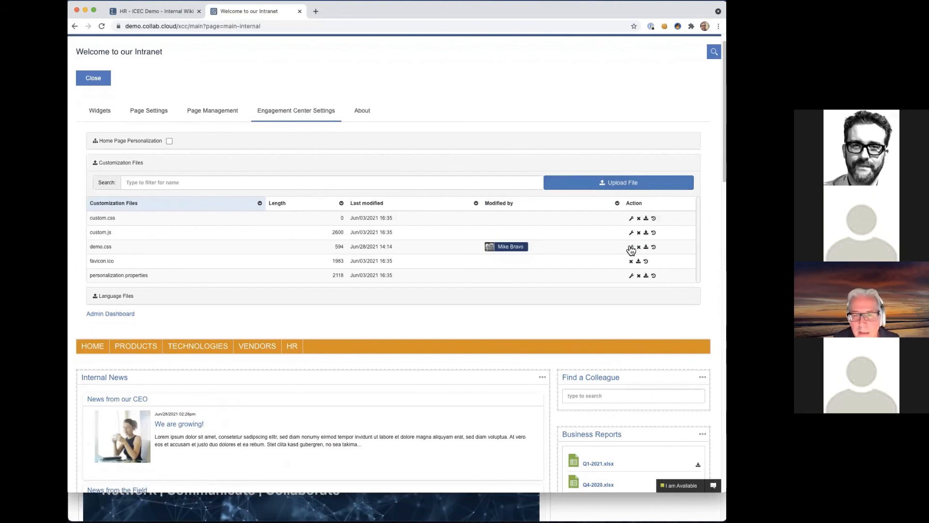
left_click(631, 247)
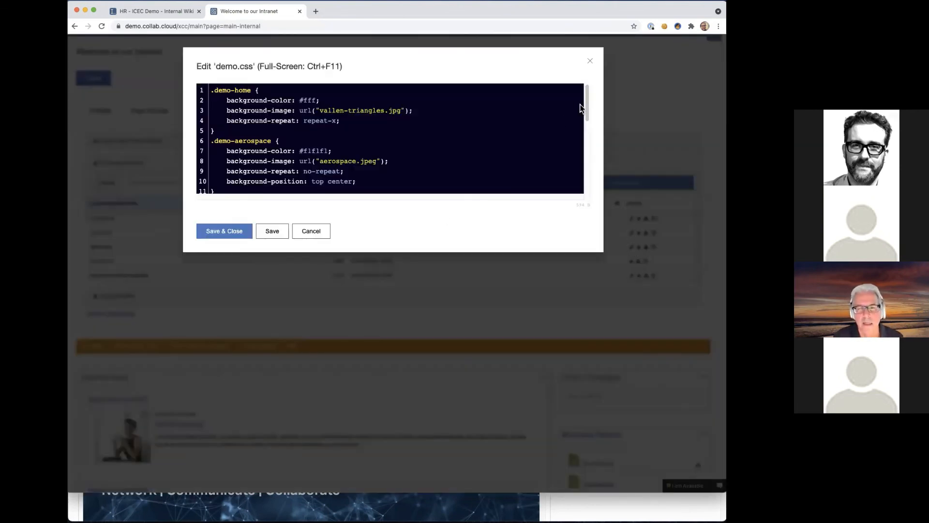
mouse_move(585, 98)
left_mouse_down()
mouse_move(585, 158)
mouse_move(580, 89)
left_mouse_up()
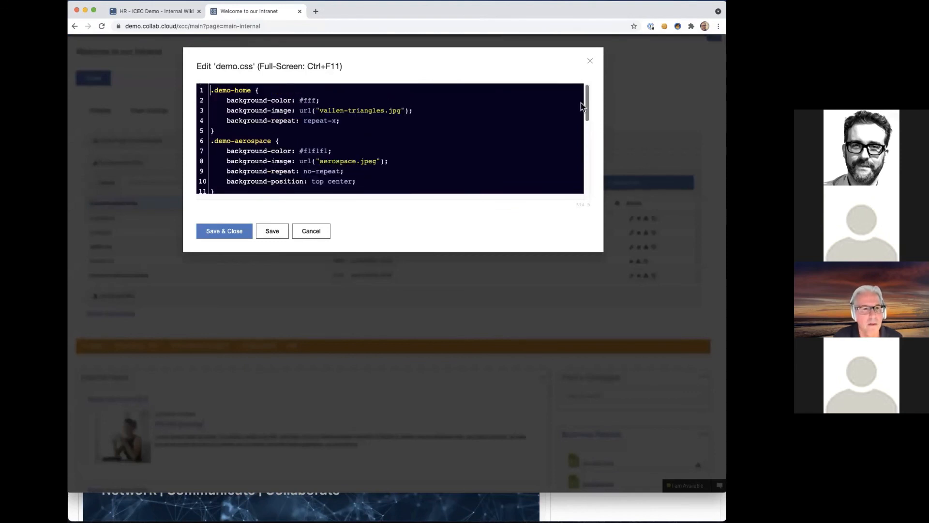
left_click(326, 134)
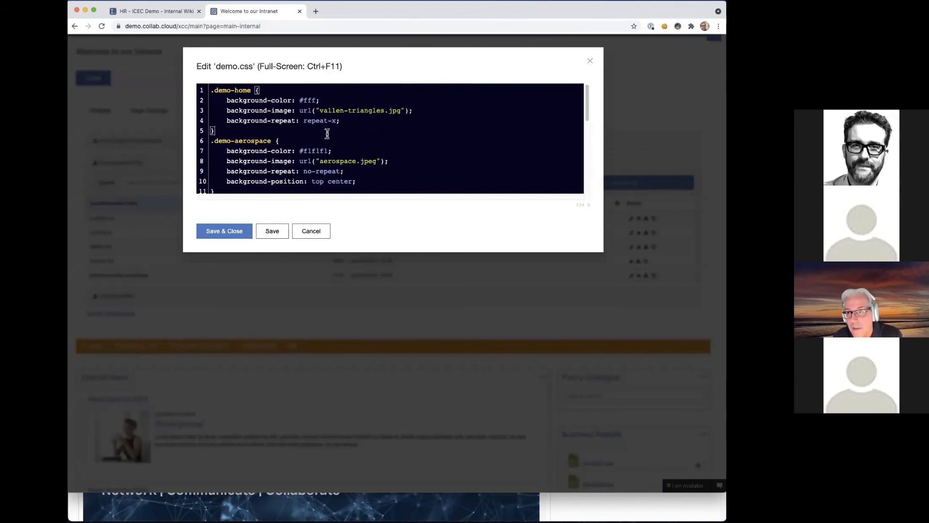
left_click(314, 231)
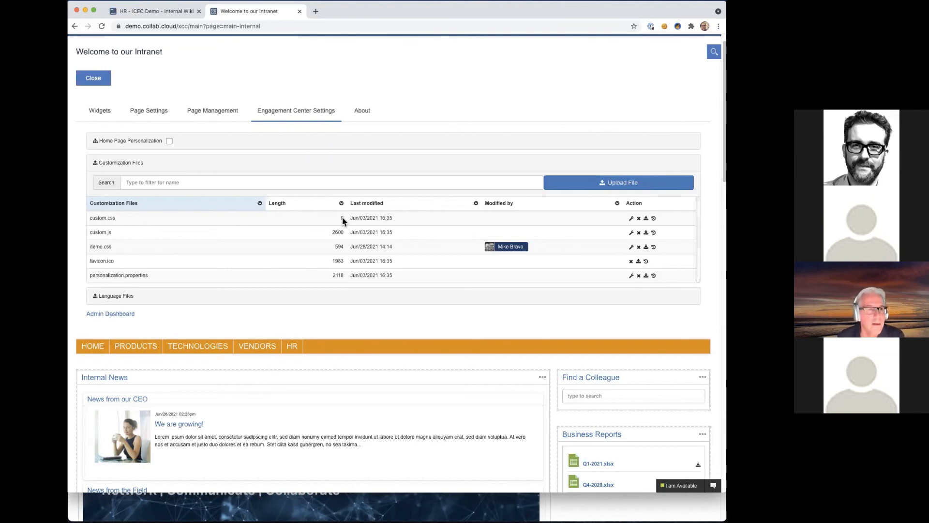
Step: Open the page settings of the Welcome to our Intranet page
left_click(163, 113)
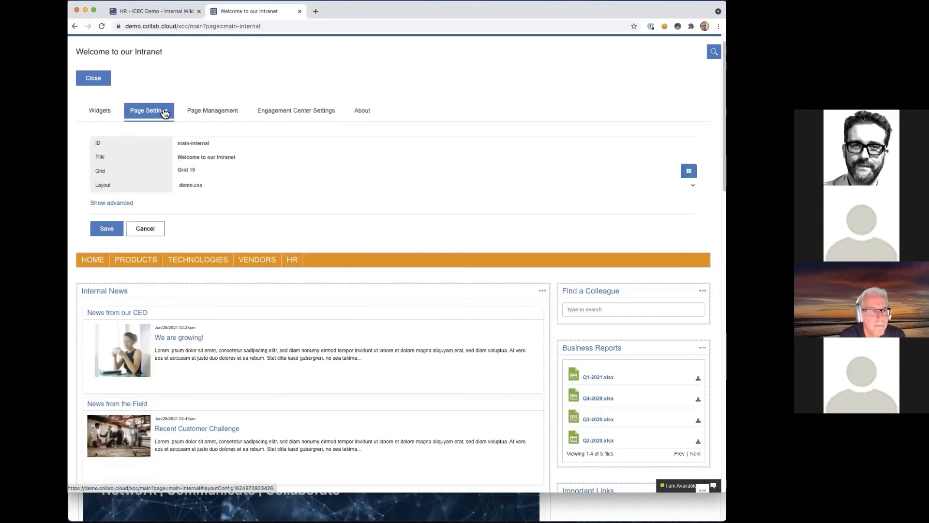